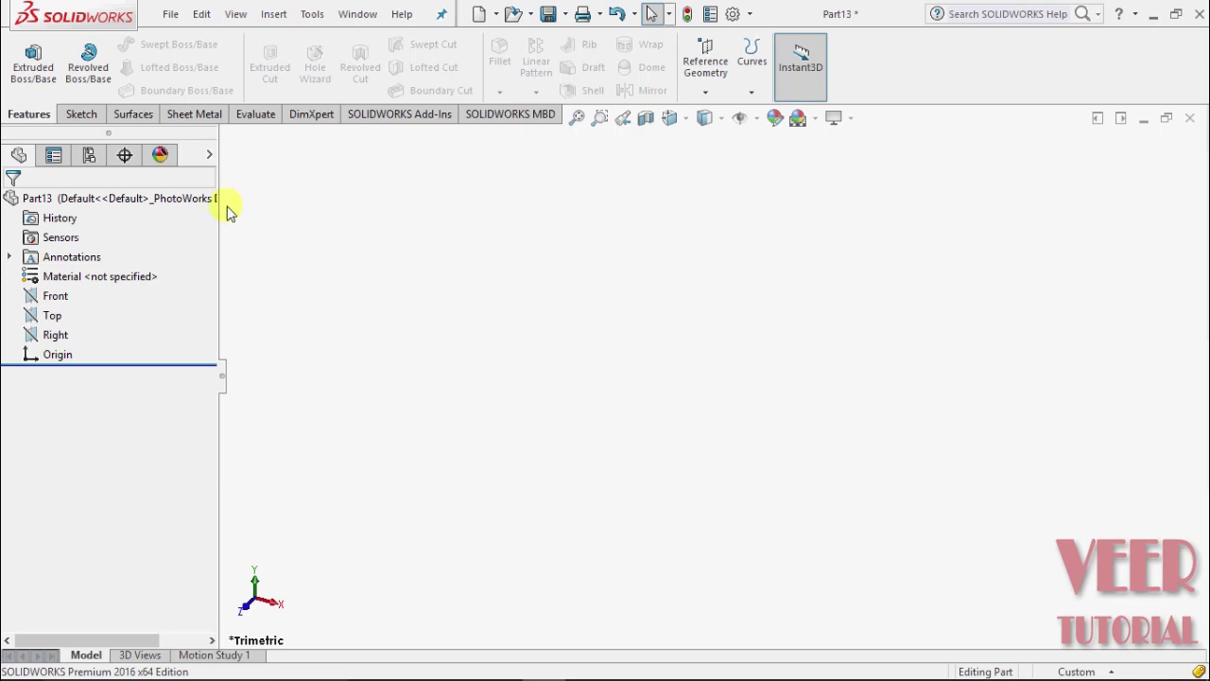
Start an extruded boss with its sketch on the Front plane
left_click(33, 66)
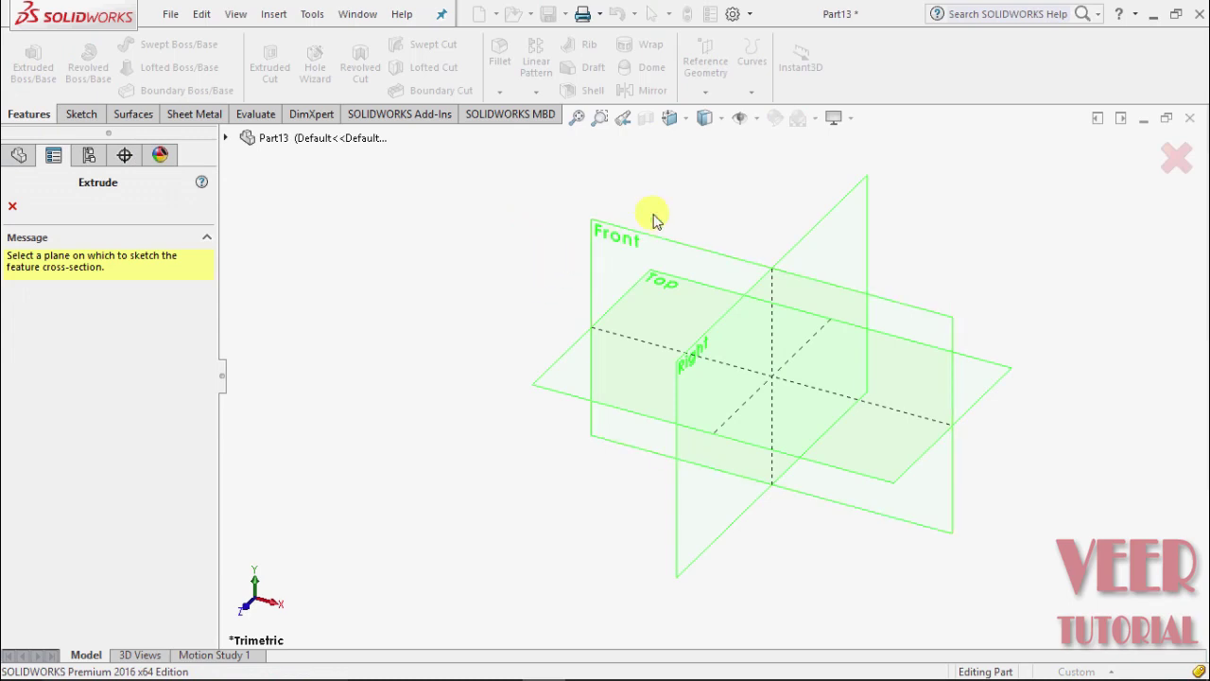
left_click(666, 238)
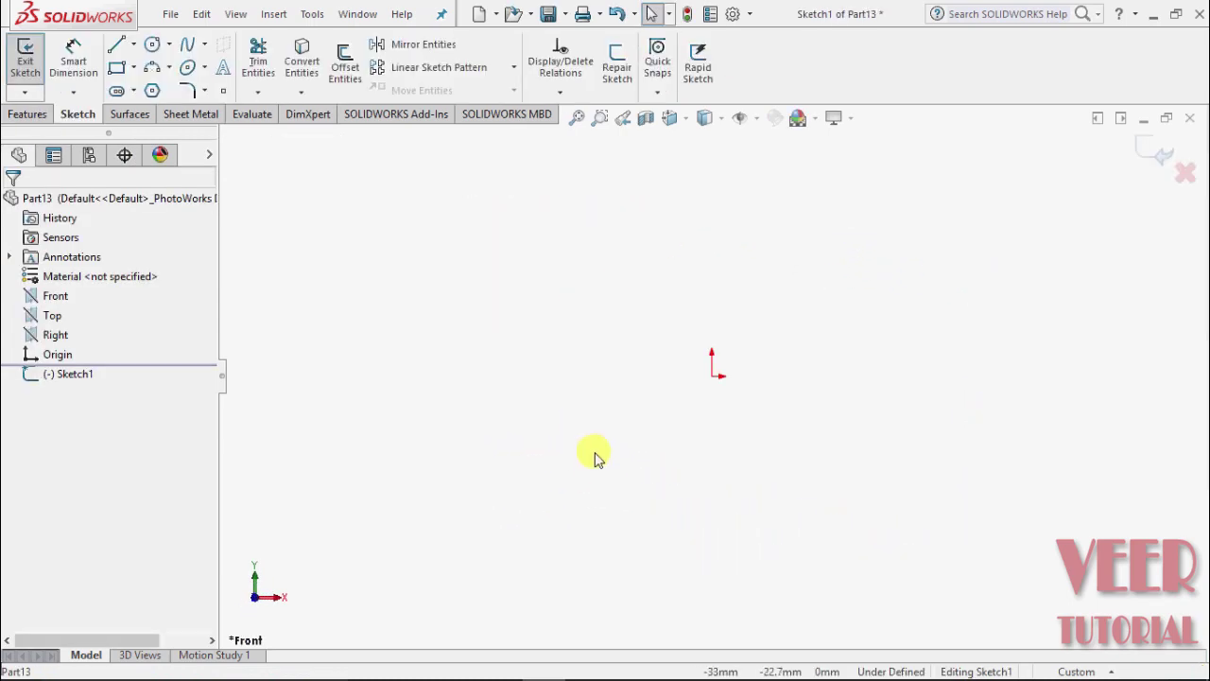
scroll(813, 315, "down", 2)
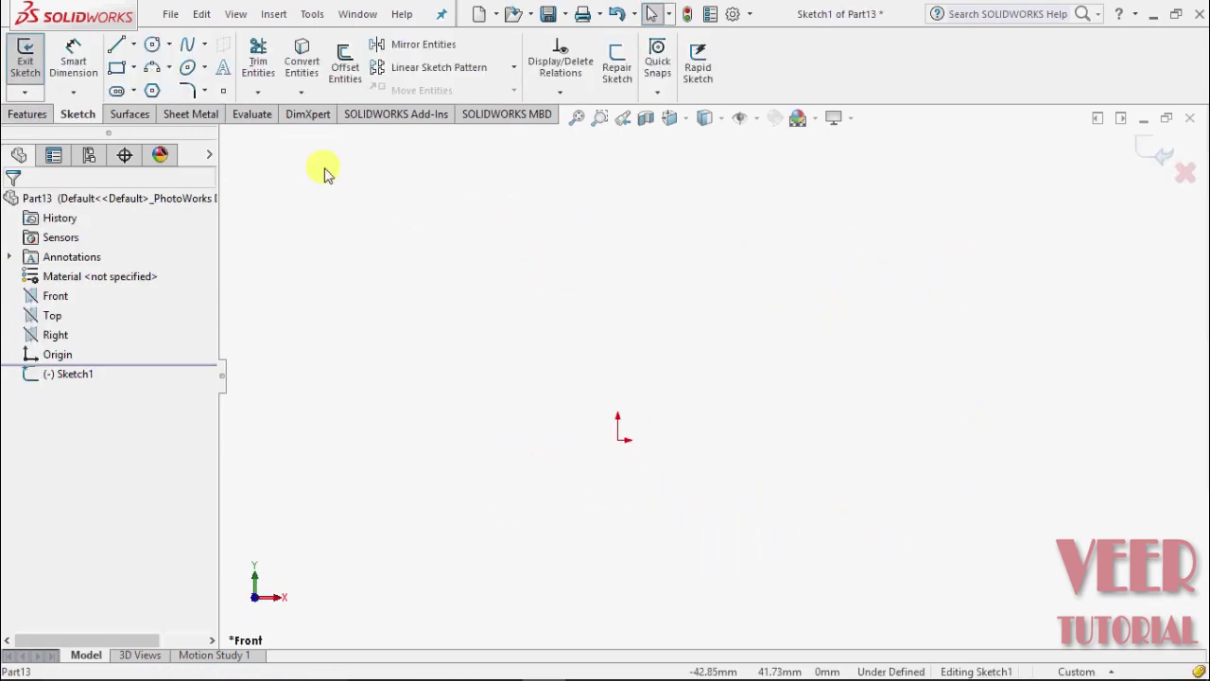
Draw a tall upright corner rectangle and a long flat base rectangle from the origin
left_click(134, 69)
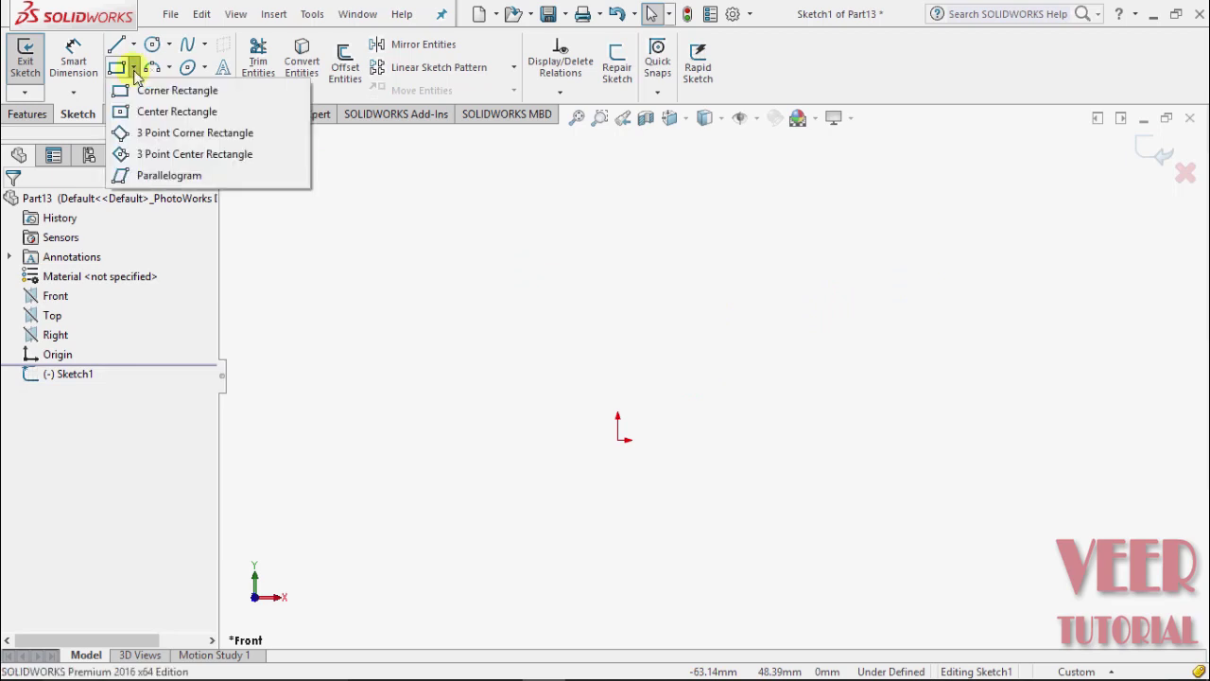
left_click(142, 90)
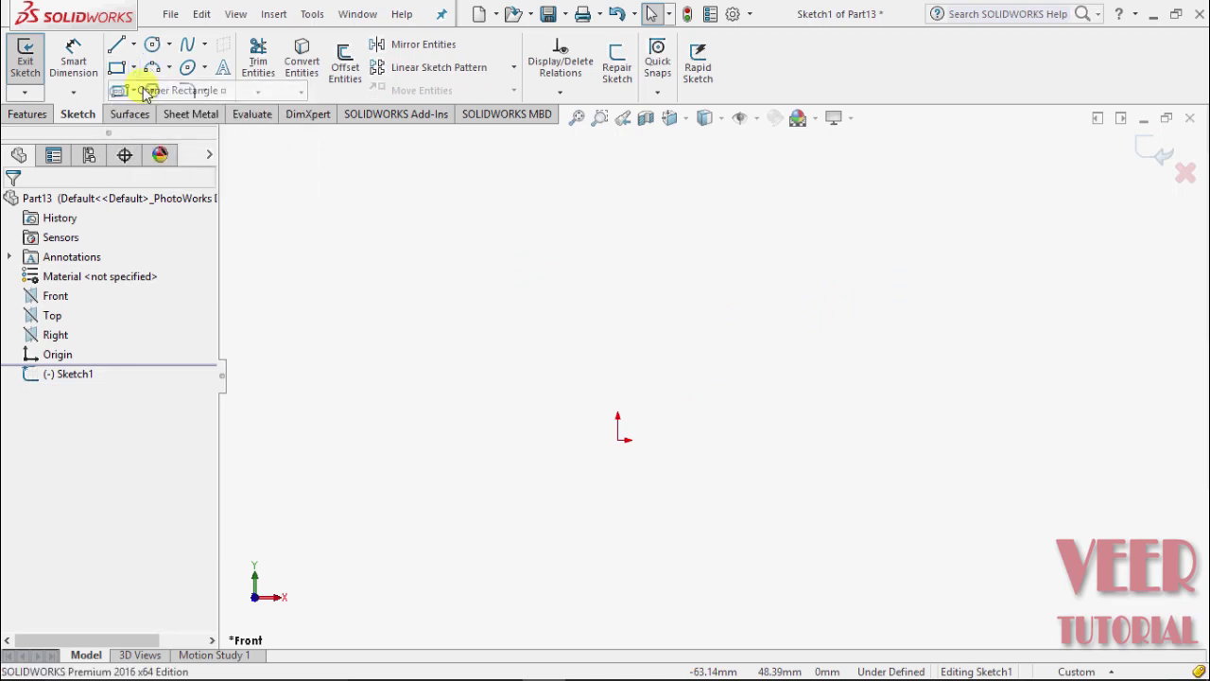
left_click(618, 440)
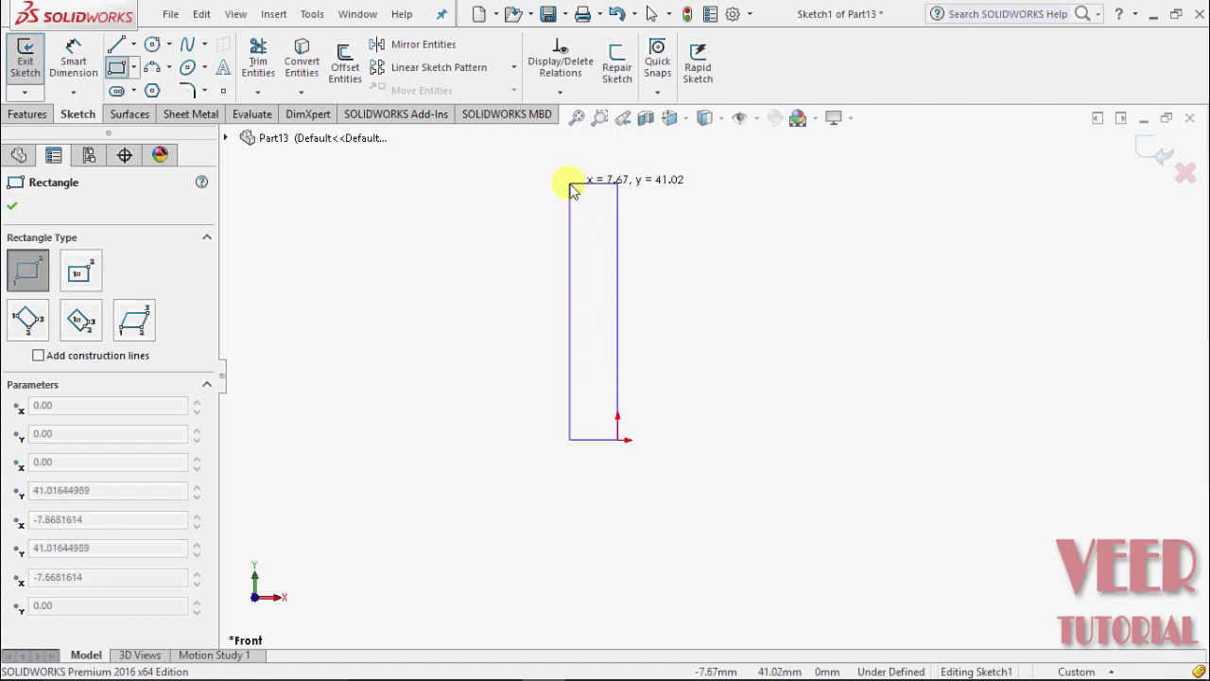
left_click(575, 161)
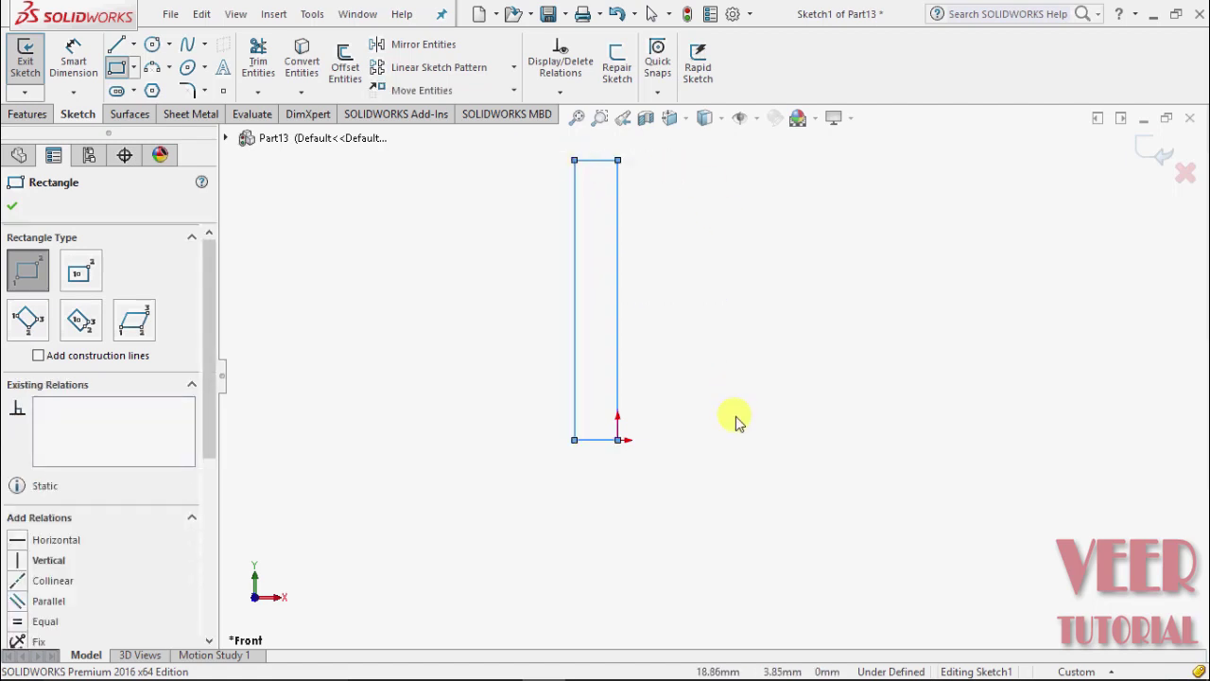
left_click(618, 440)
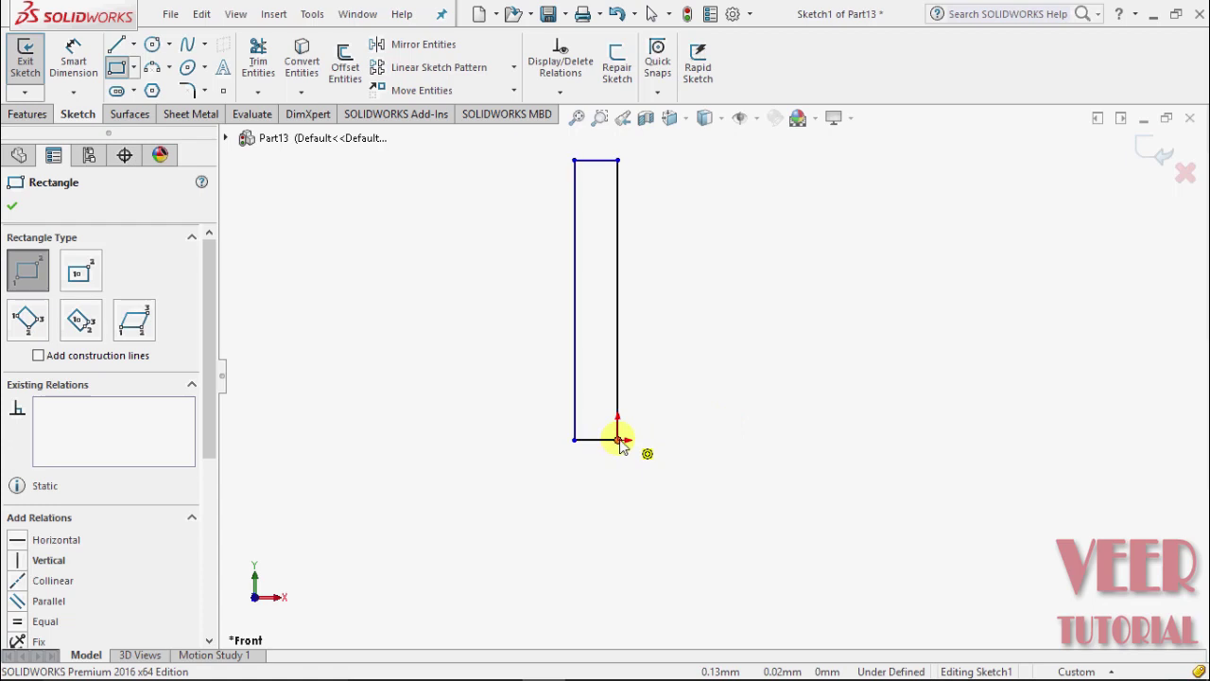
left_click(957, 384)
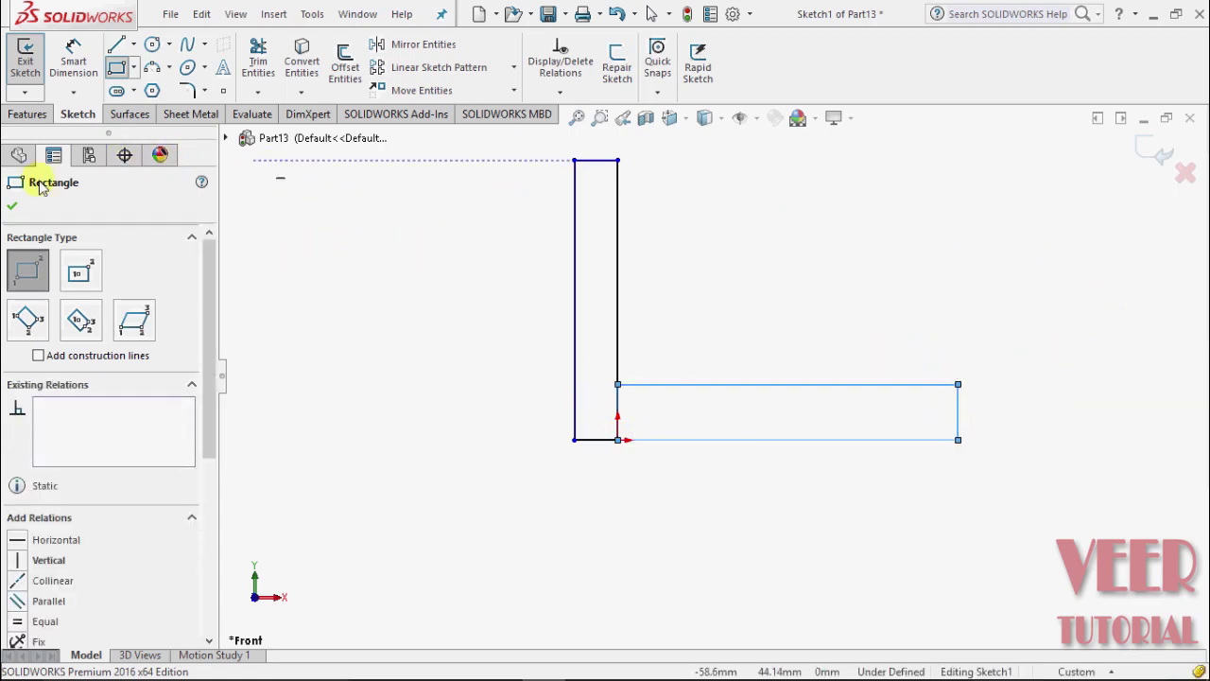
Dimension the upright's left edge to 50 mm tall
left_click(13, 206)
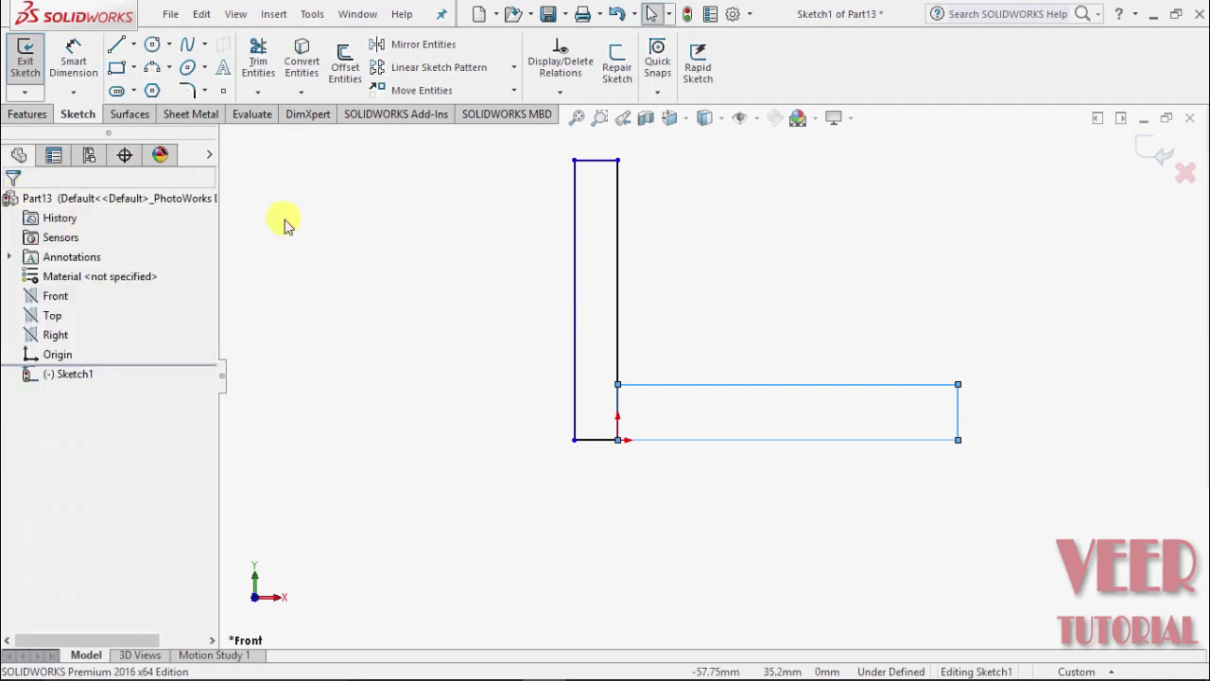
left_click(76, 59)
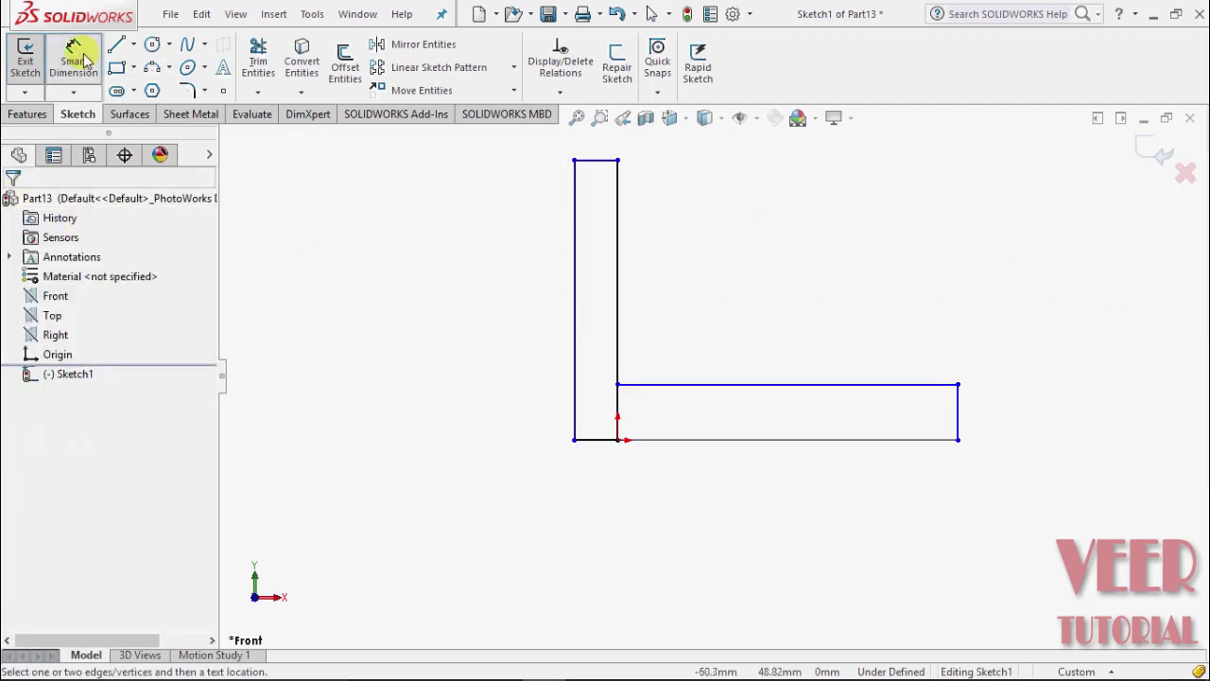
left_click(575, 262)
left_click(378, 285)
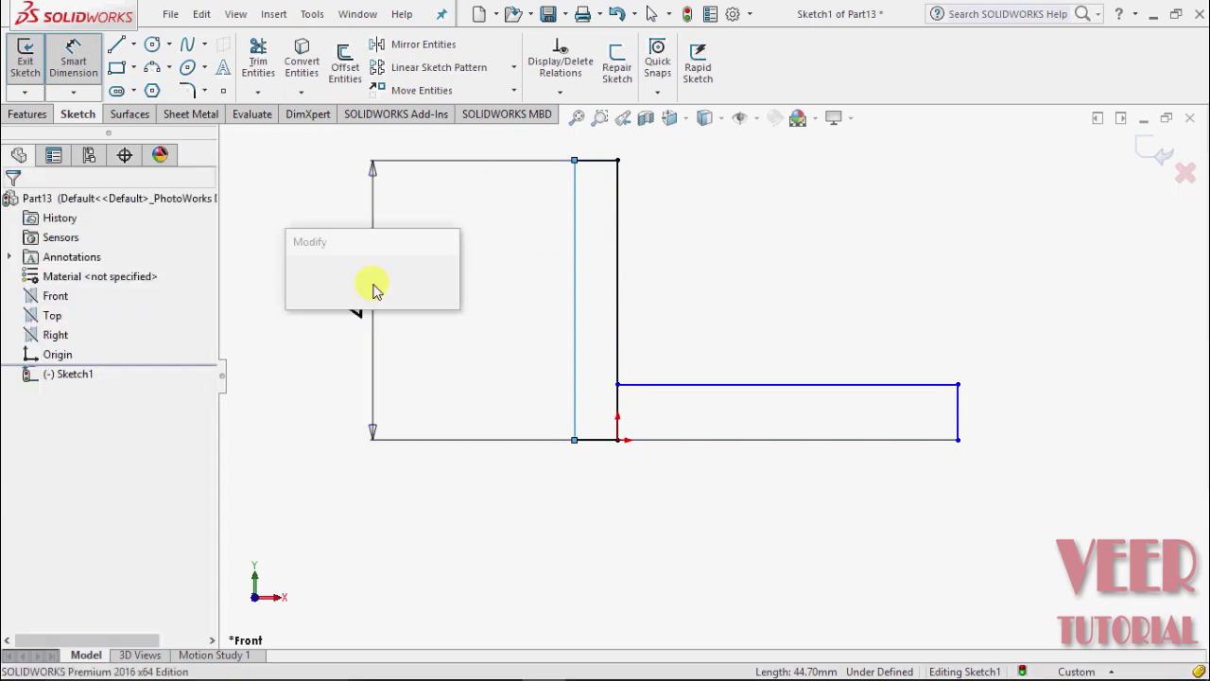
type("5")
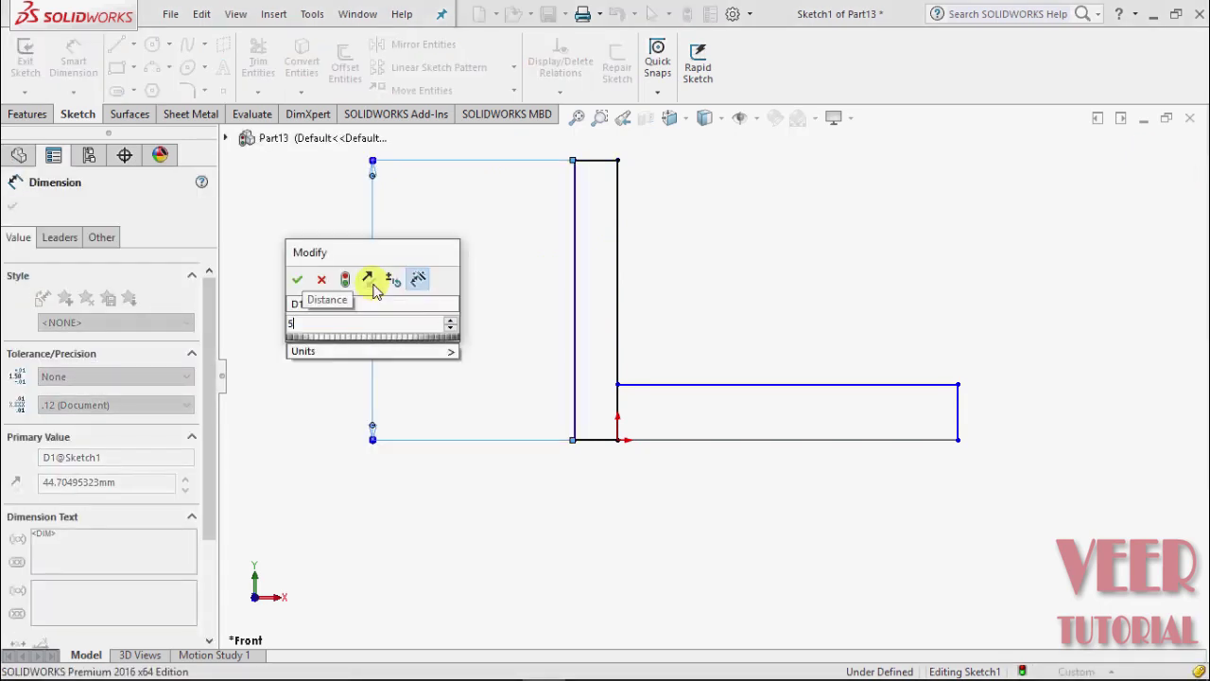
type("0")
key("Return")
key("Escape")
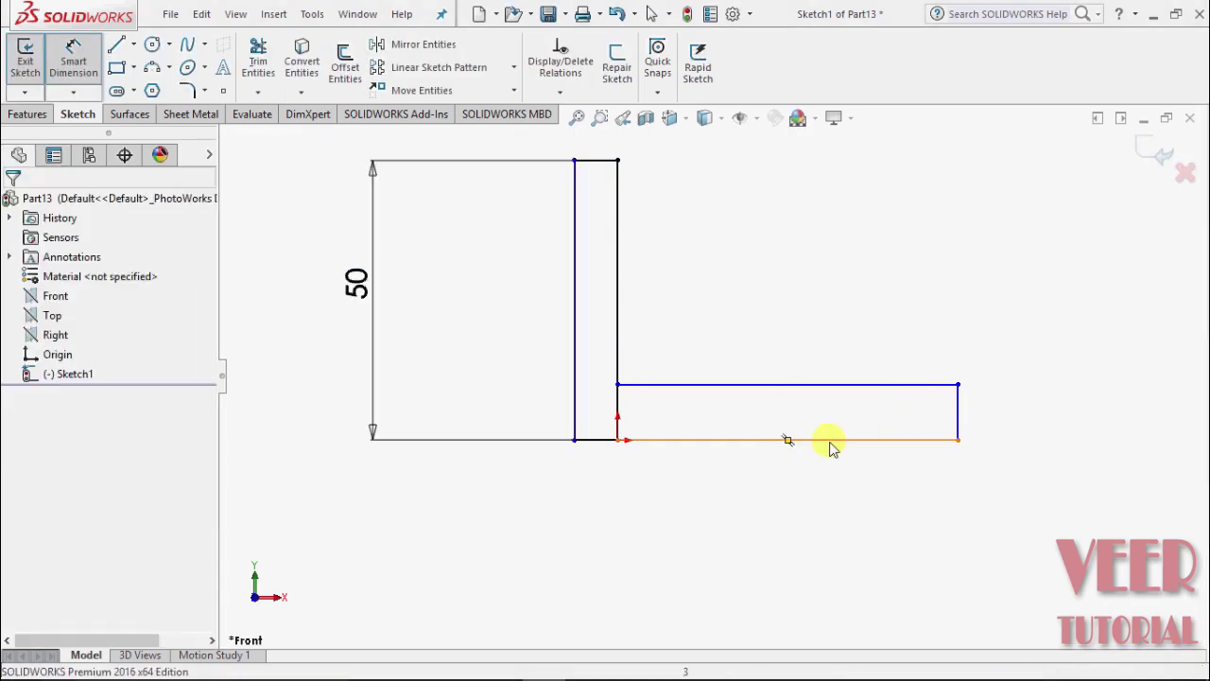
Dimension the base's bottom edge to 75 mm and its right end to 10 mm
left_click(829, 440)
left_click(810, 577)
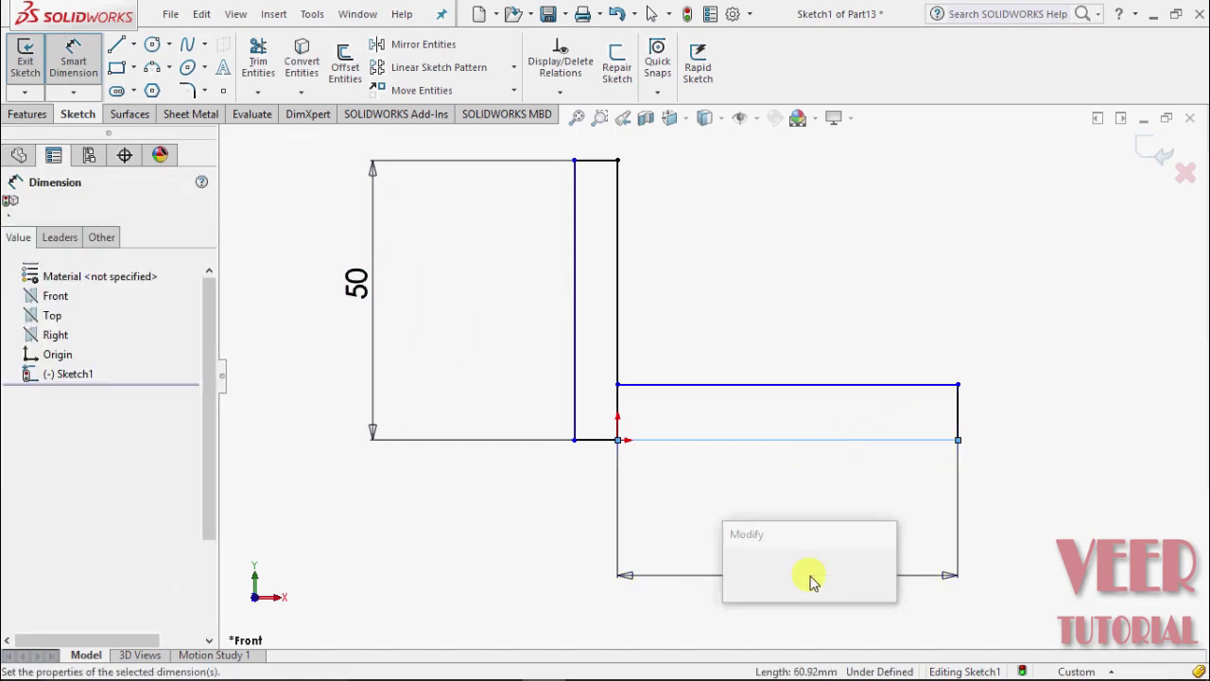
type("75")
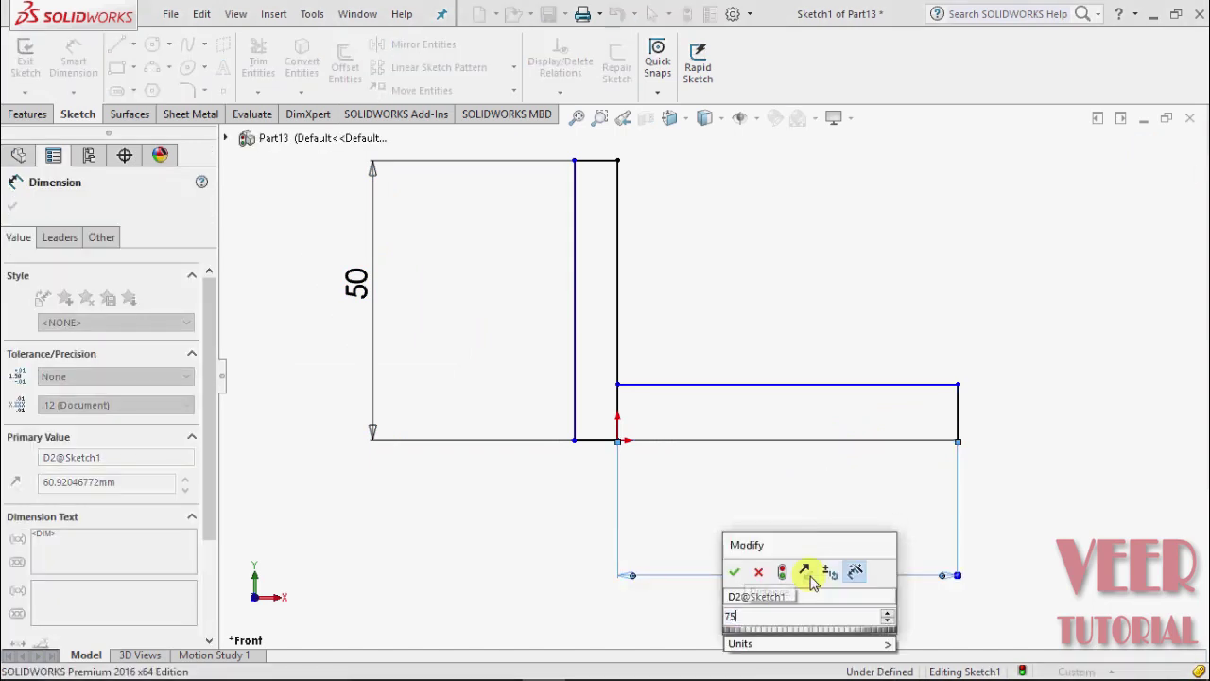
key("Return")
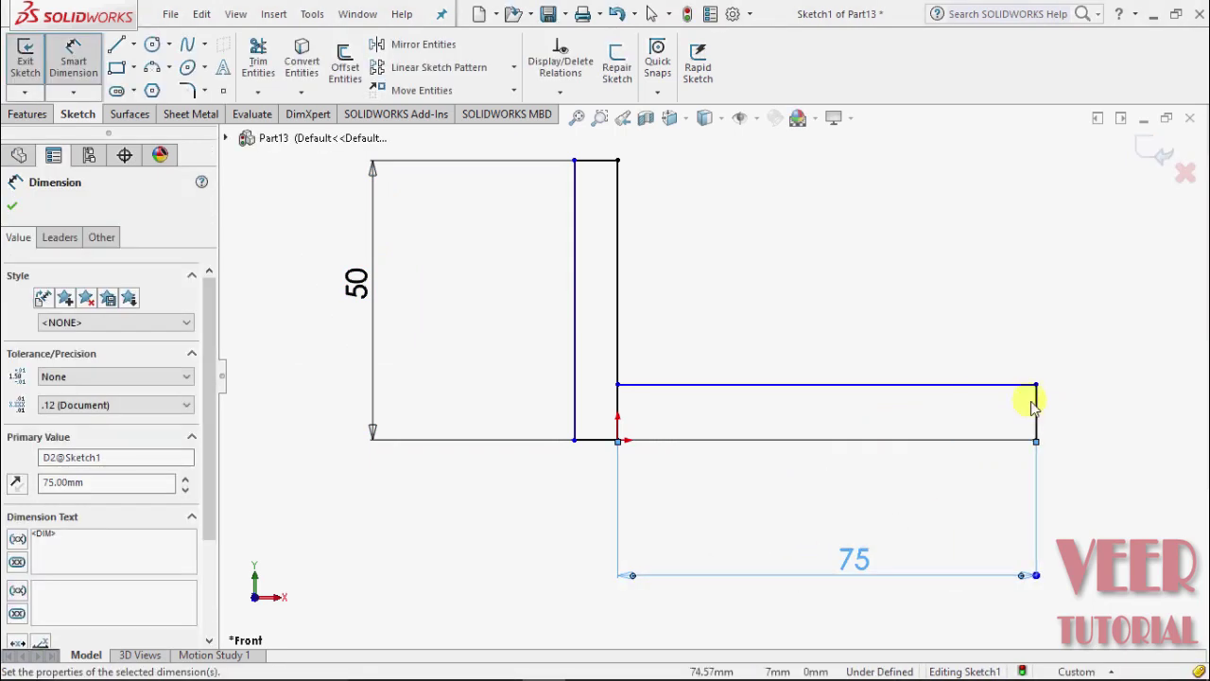
left_click(1037, 406)
left_click(1130, 423)
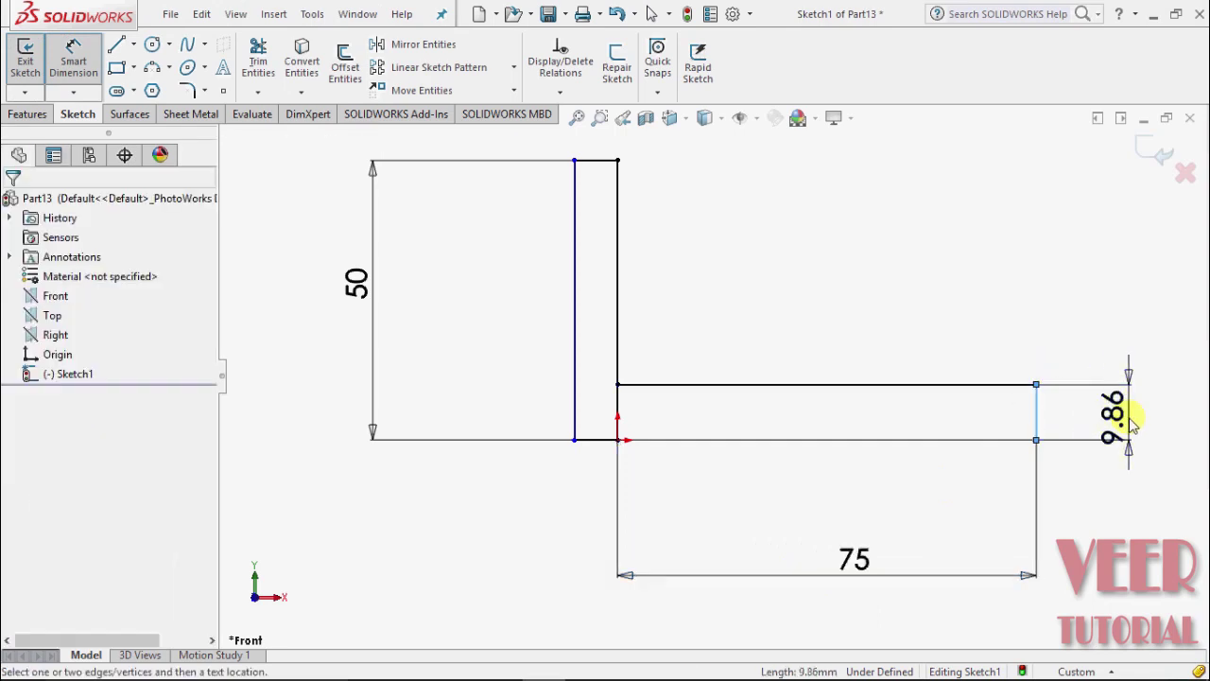
type("10")
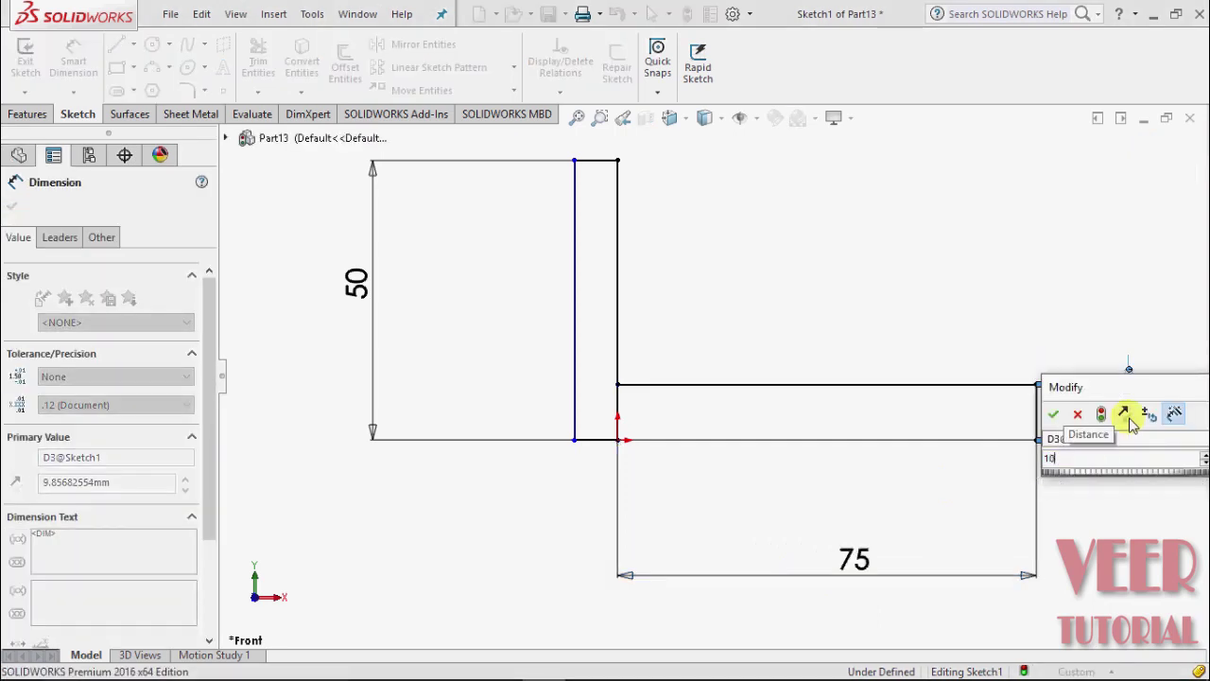
key("Return")
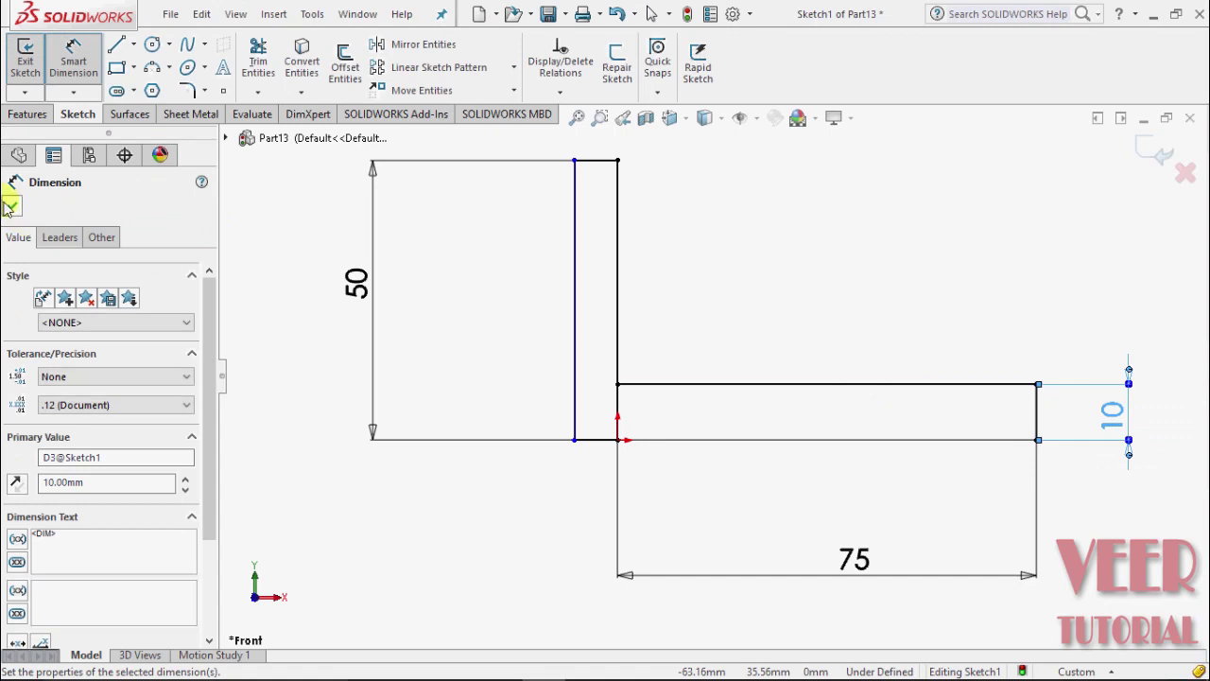
left_click(11, 206)
Trim the inner vertical segment at the corner with Trim to closest, then exit the sketch
scroll(648, 445, "down", 3)
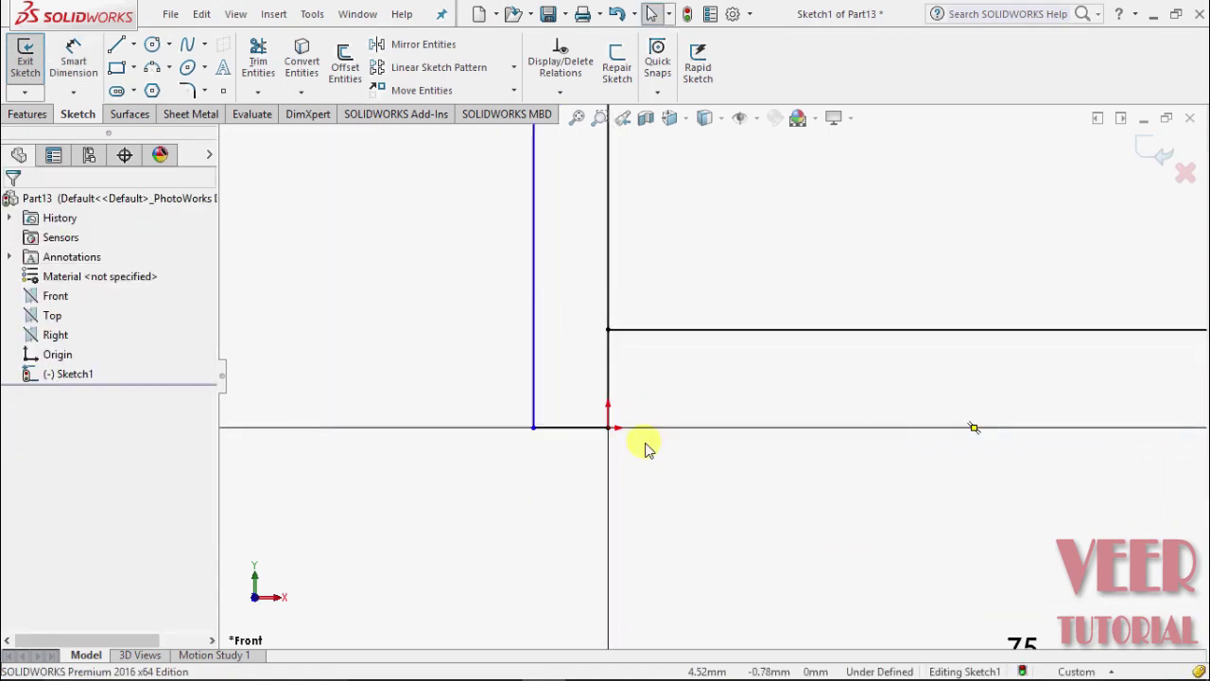
scroll(633, 406, "down", 2)
left_click(258, 91)
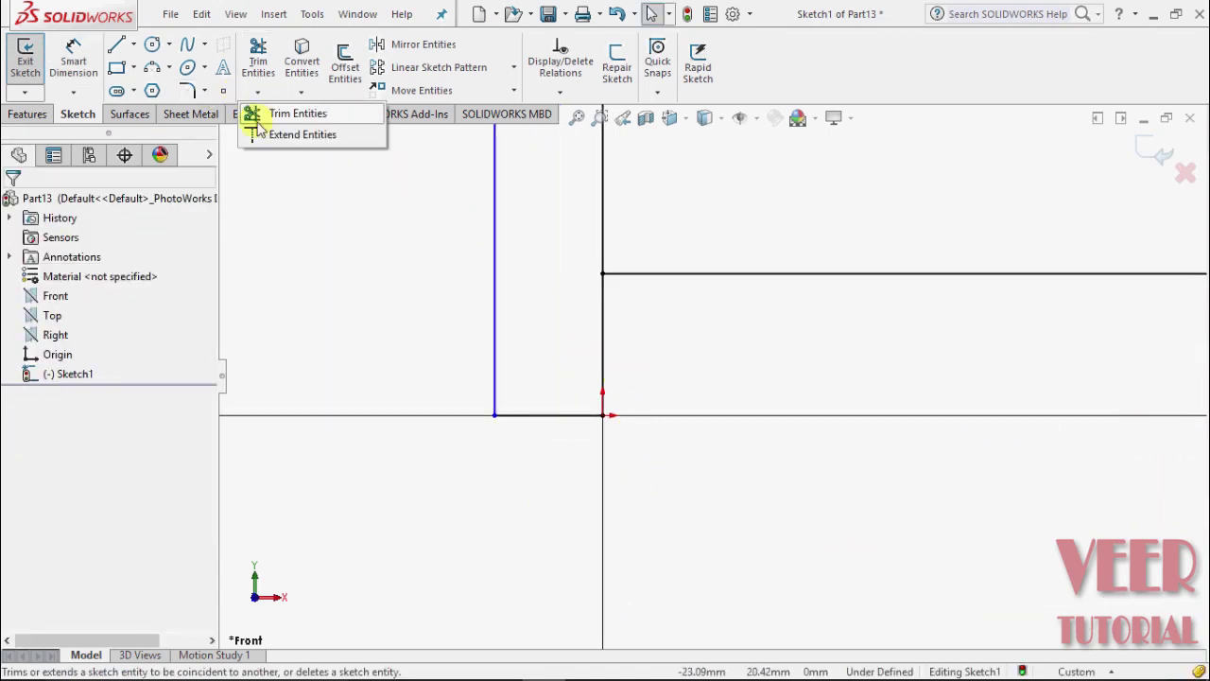
left_click(267, 115)
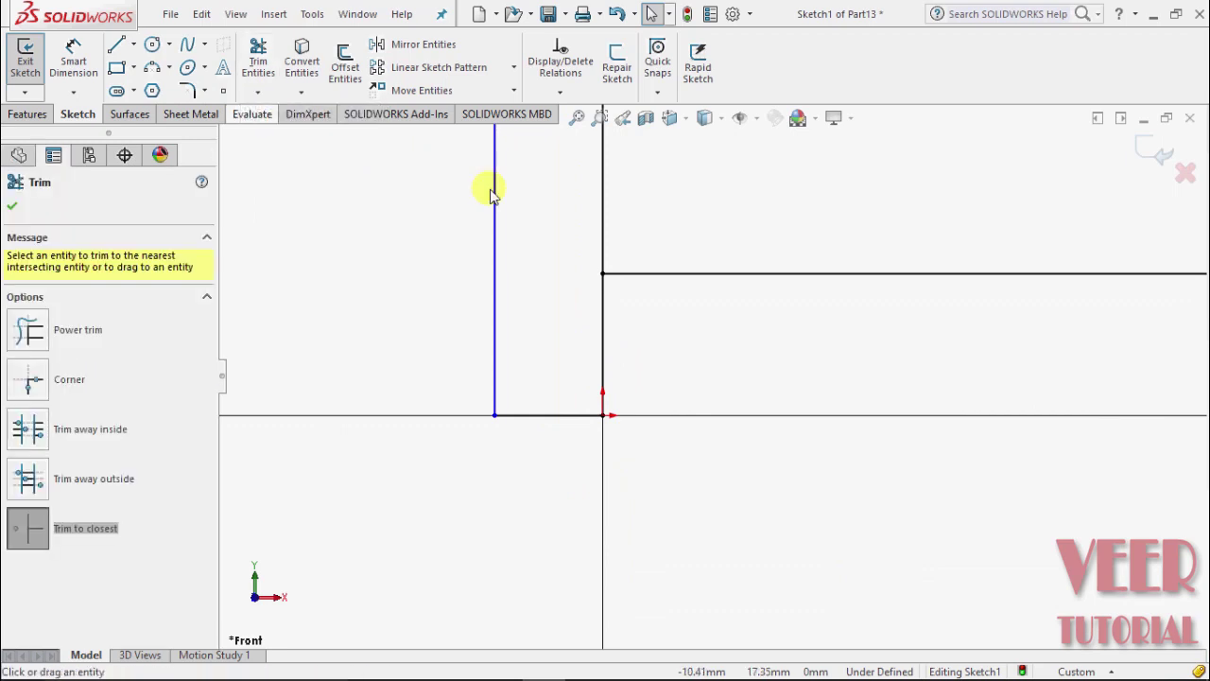
left_click(605, 343)
left_click(12, 205)
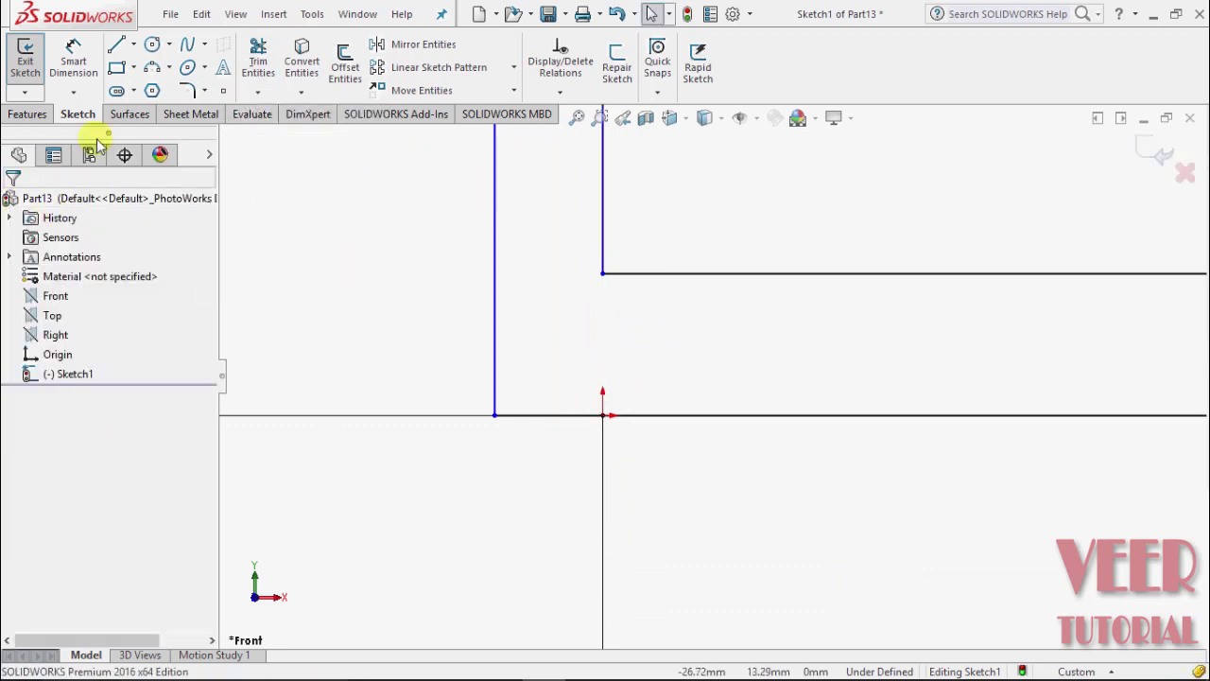
key("e")
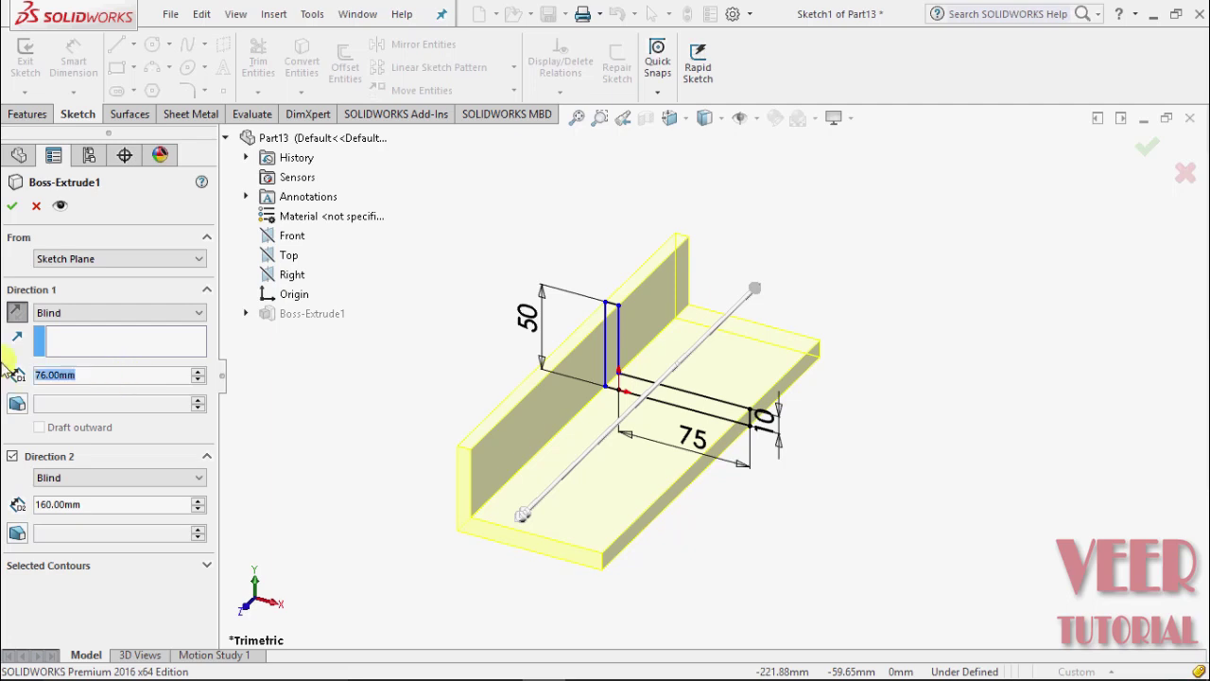
Extrude the L profile 75 mm in Direction 1 and 150 mm in Direction 2
type("75")
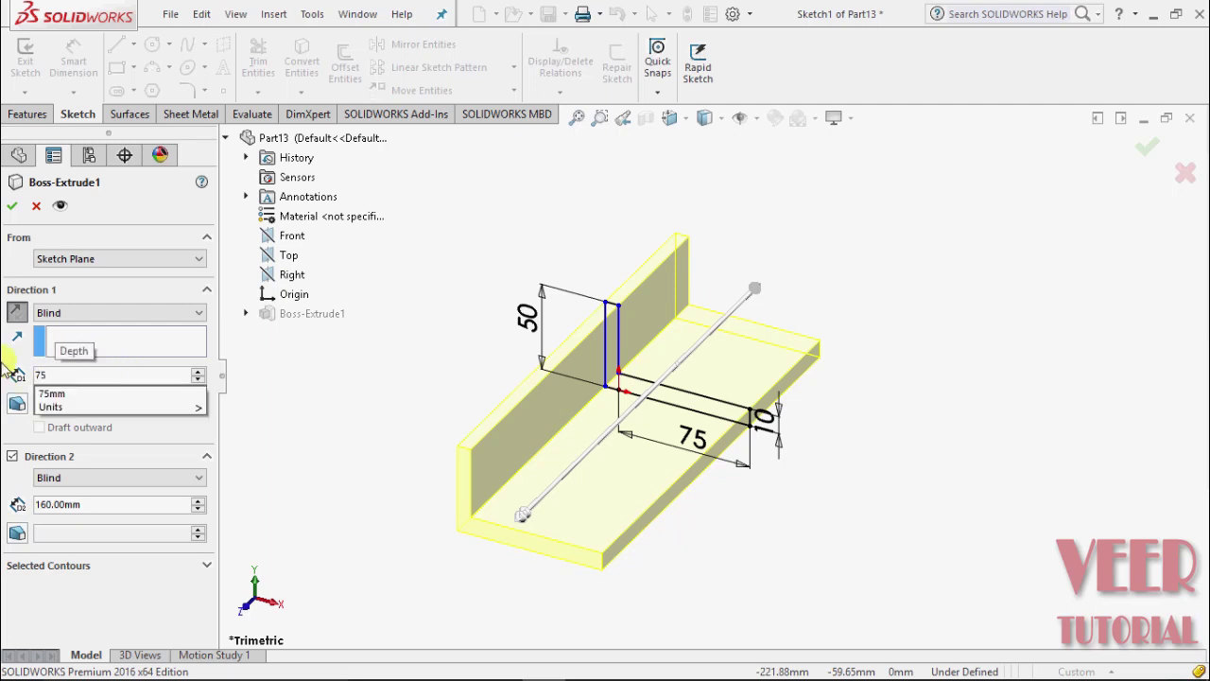
key("Return")
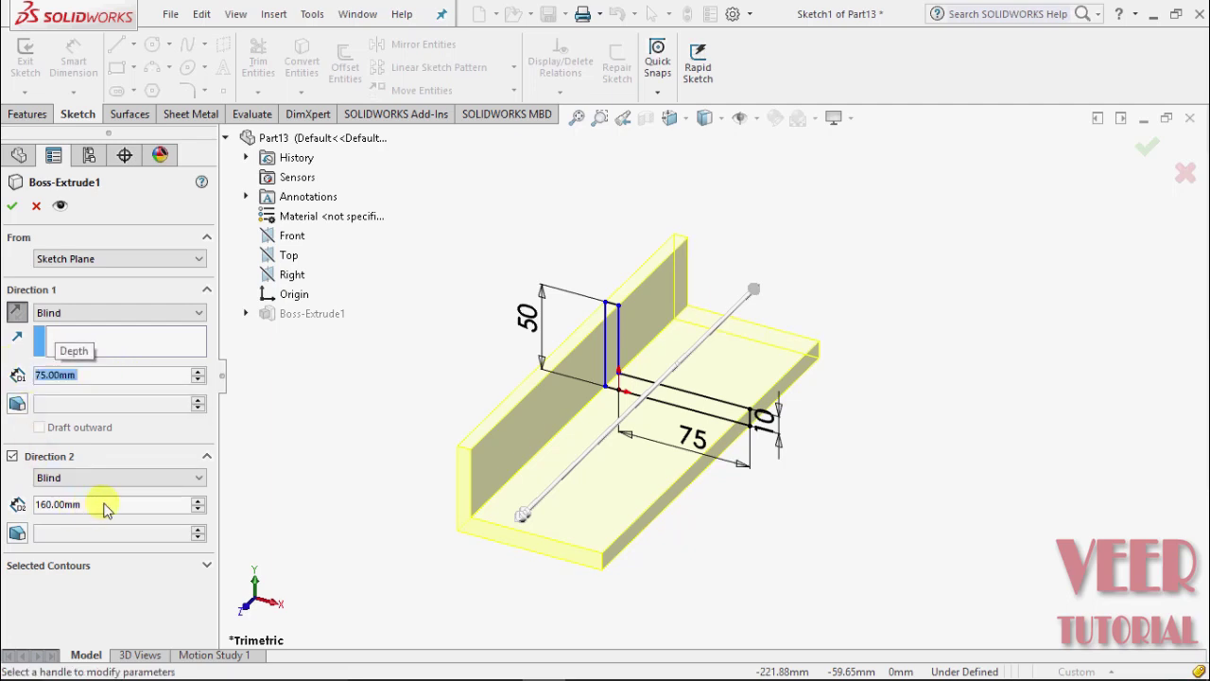
left_click(104, 508)
type("1")
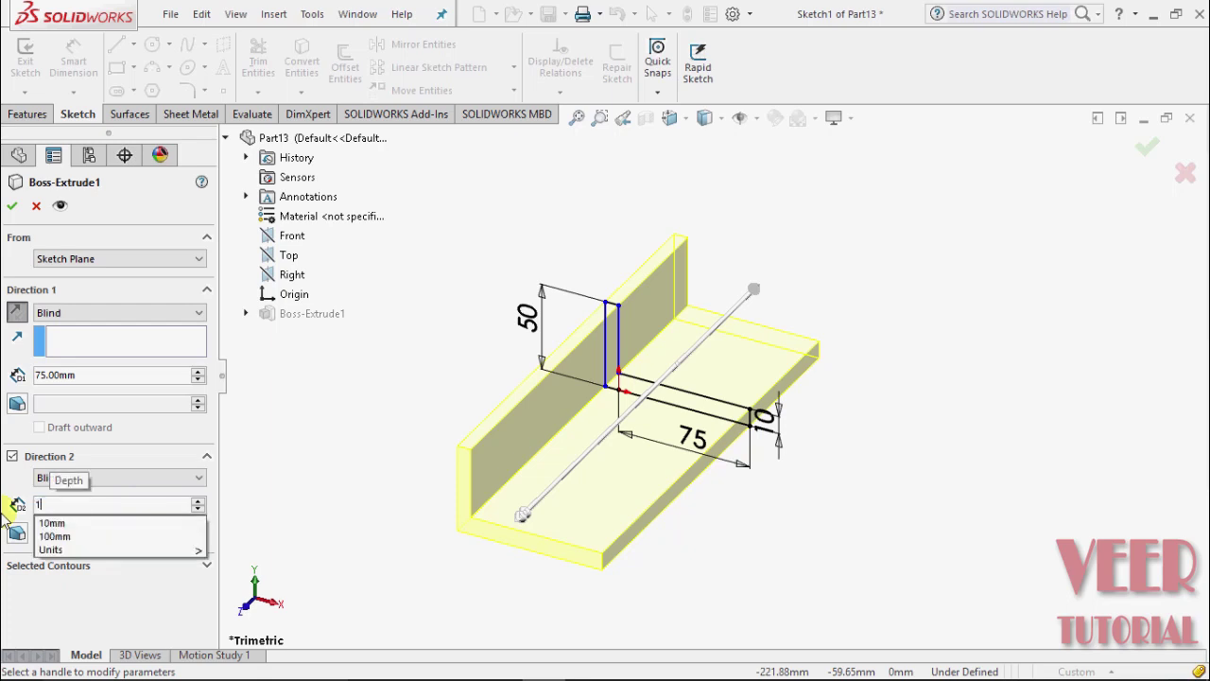
type("50")
key("Return")
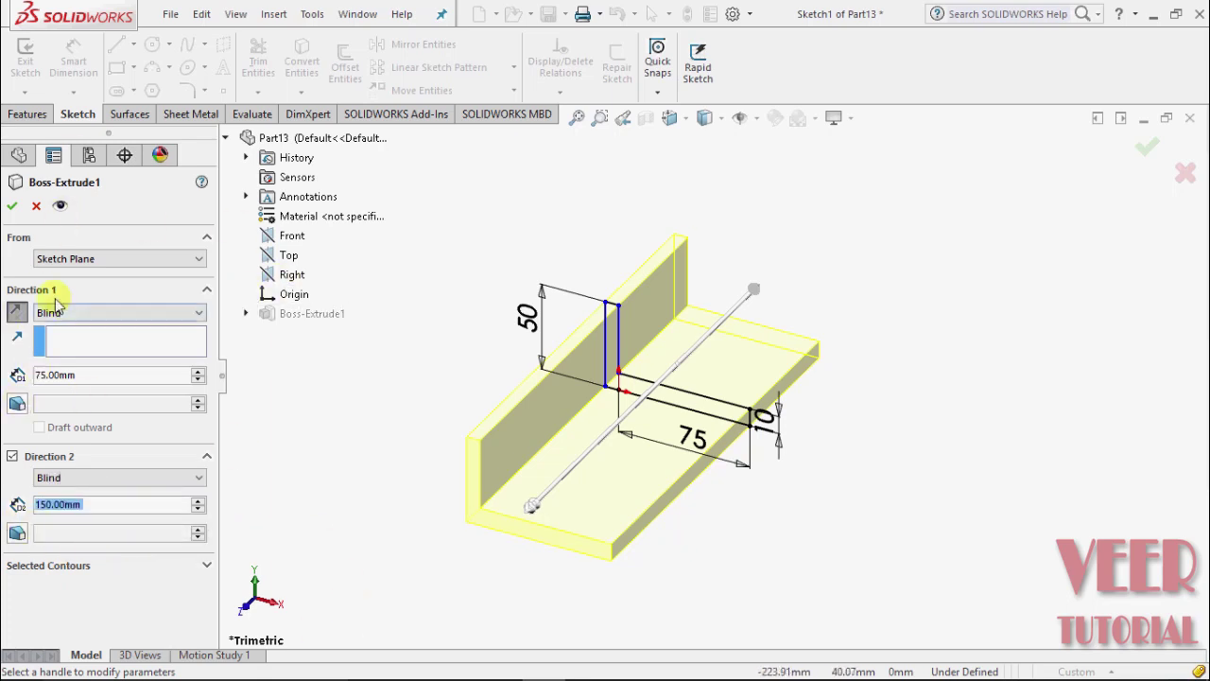
left_click(11, 205)
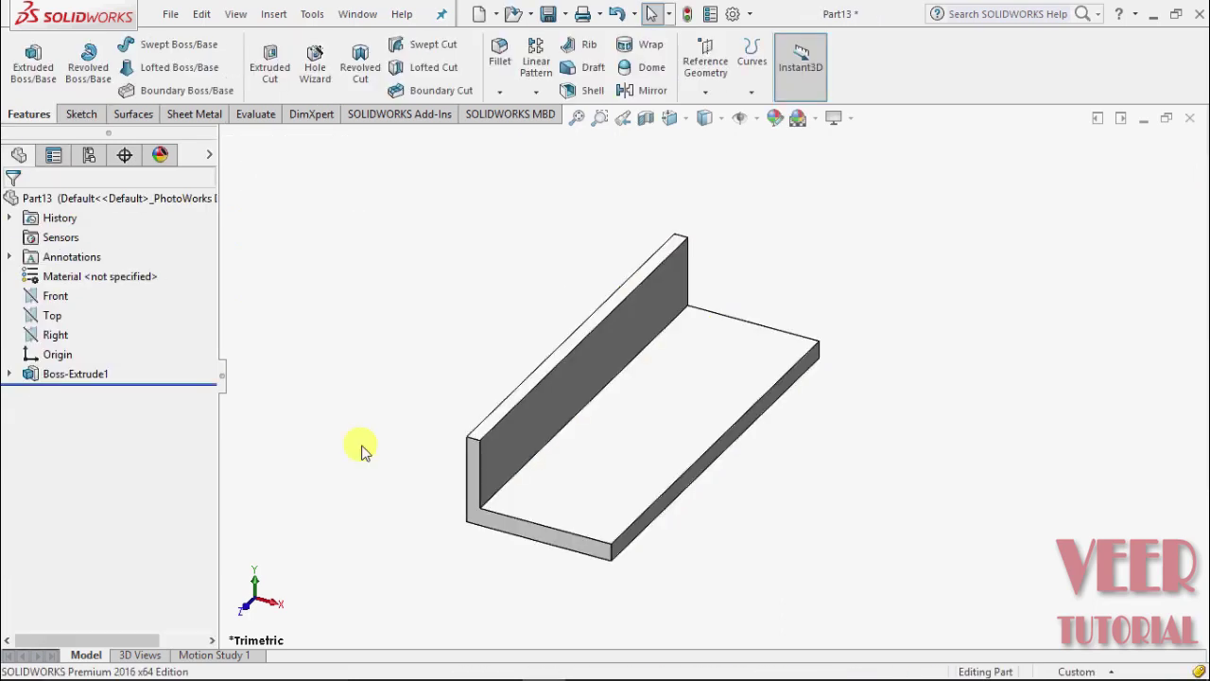
Start a Rib with its sketch on the Front plane, viewed straight from the front
left_click(589, 49)
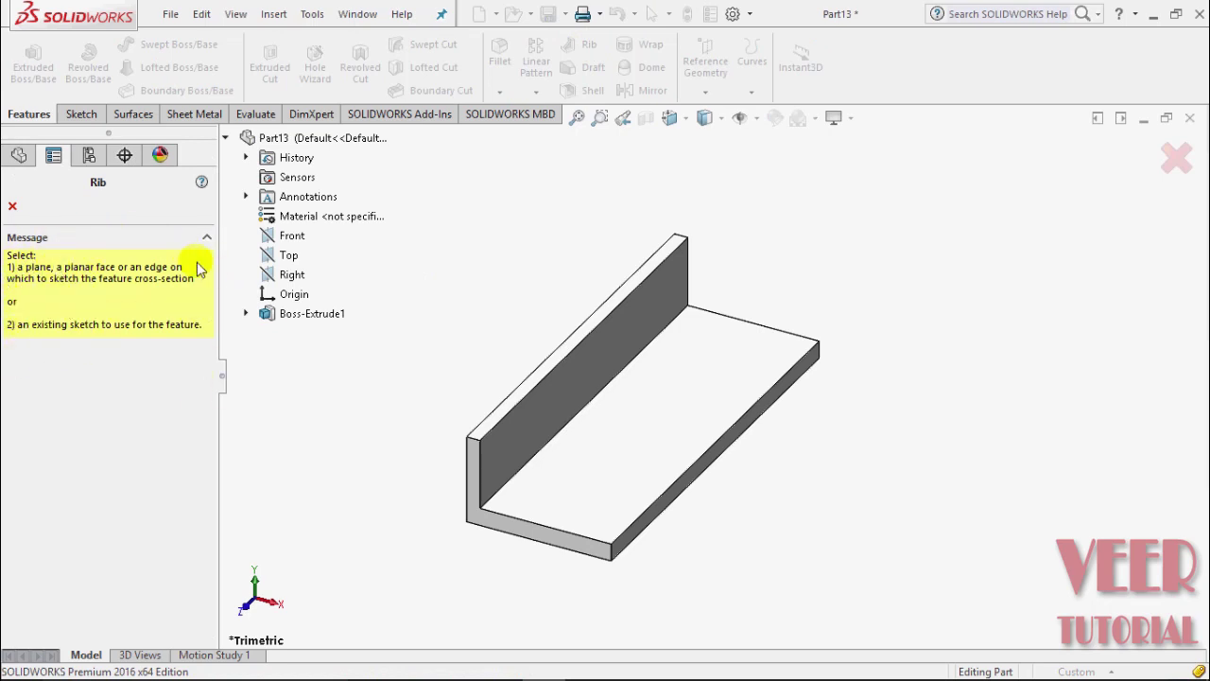
left_click(295, 236)
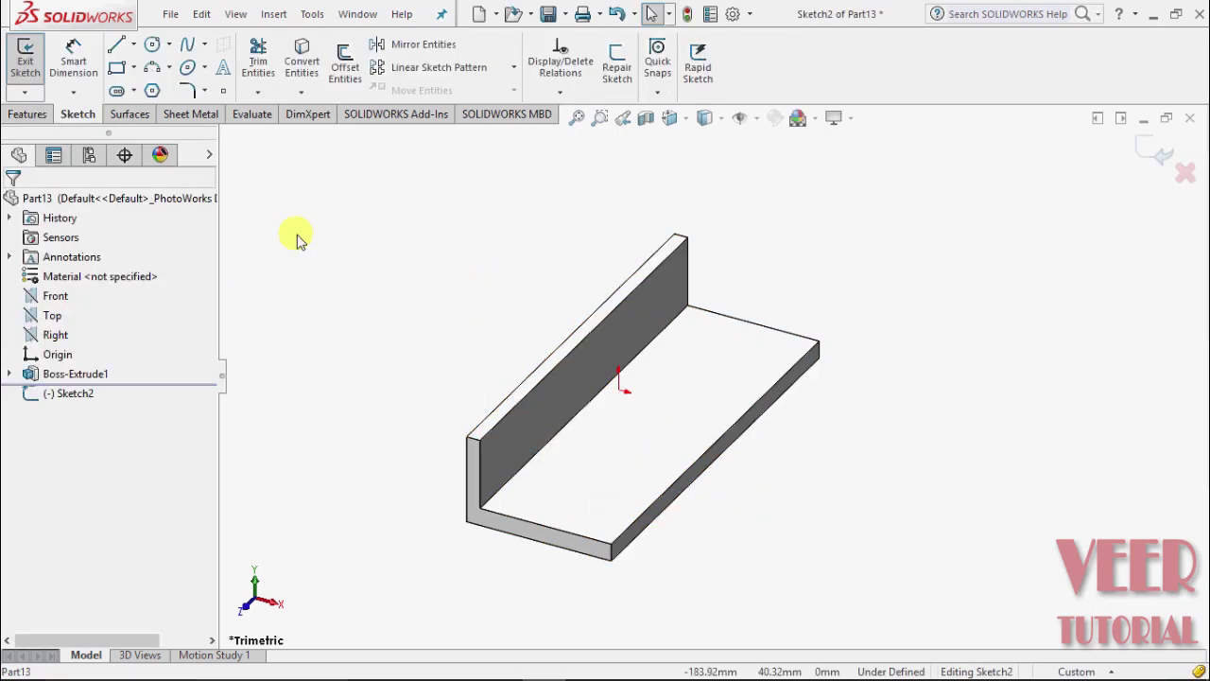
left_click(686, 118)
left_click(694, 197)
scroll(862, 404, "down", 2)
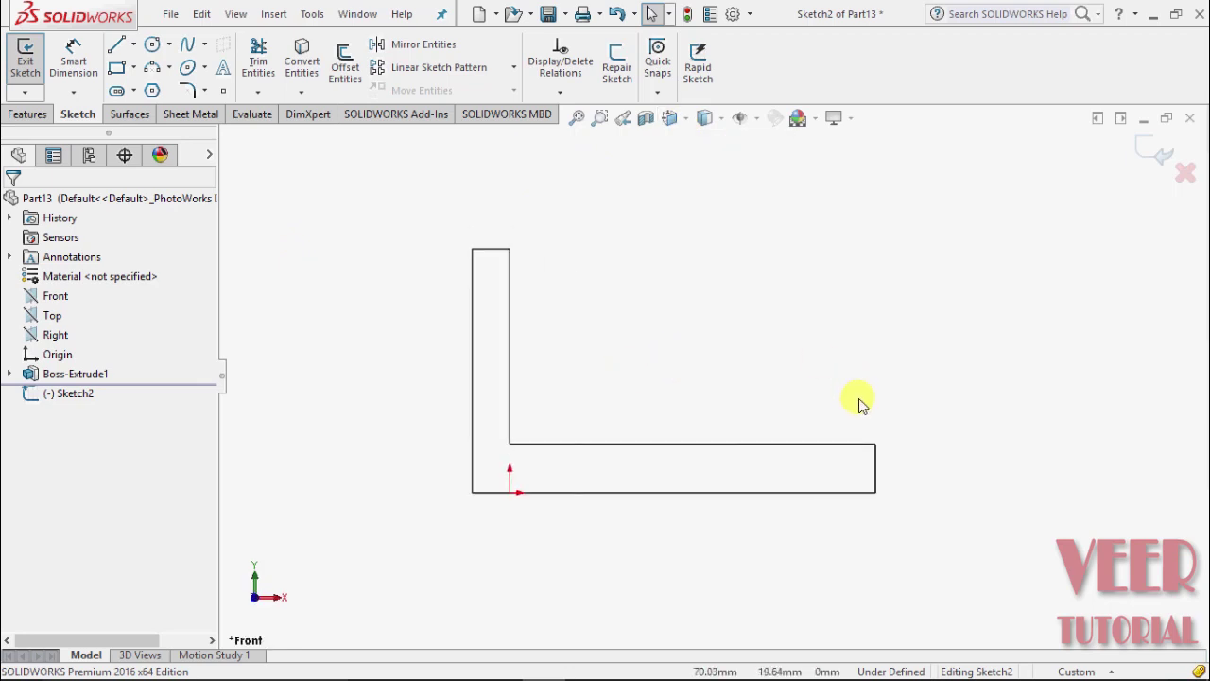
Draw a diagonal line from the upright's inner top corner to the base's top edge
left_click(134, 44)
left_click(142, 65)
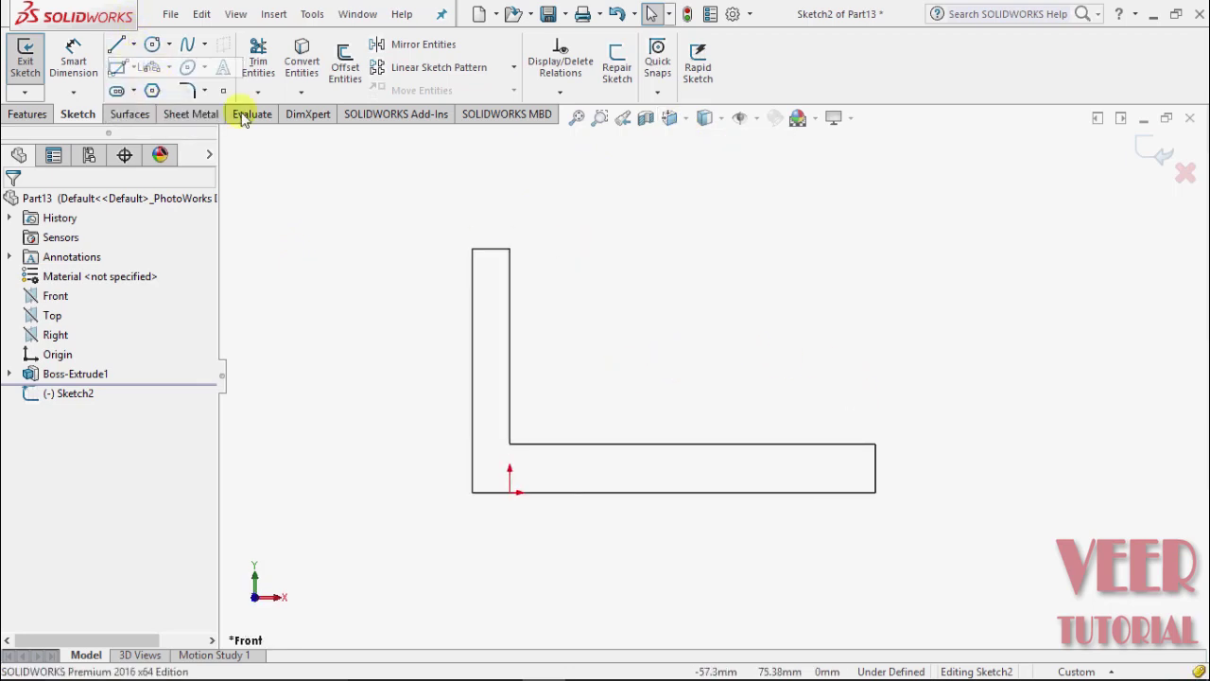
left_click(509, 249)
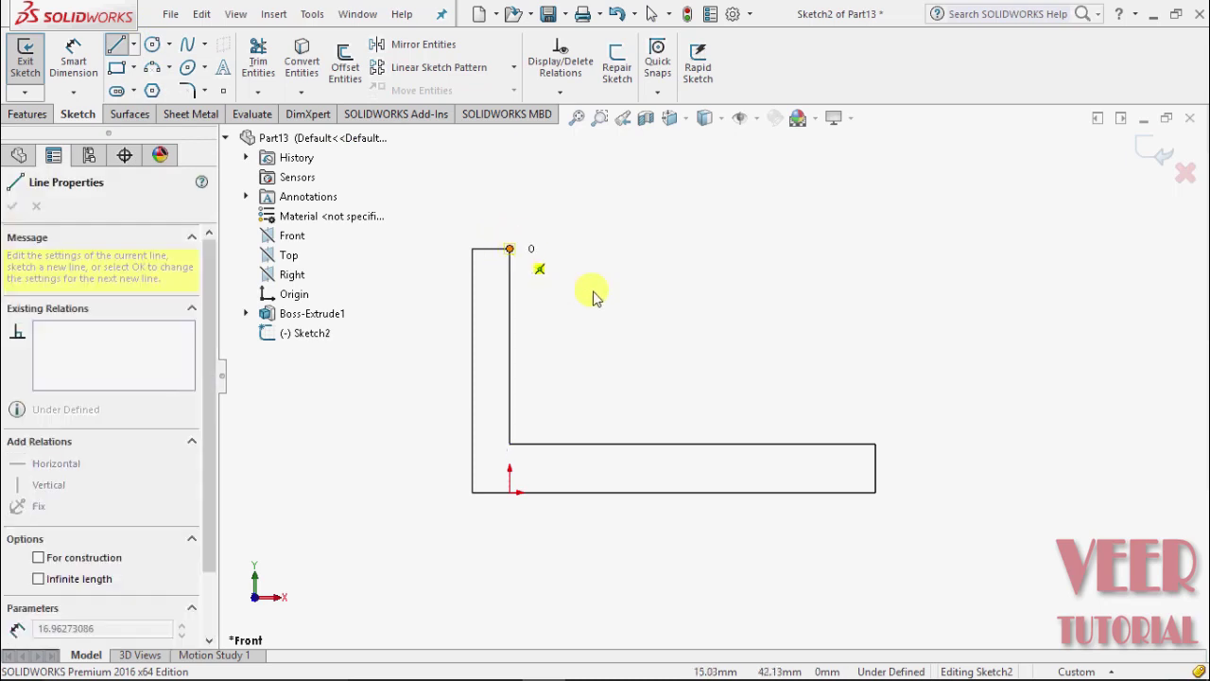
left_click(765, 443)
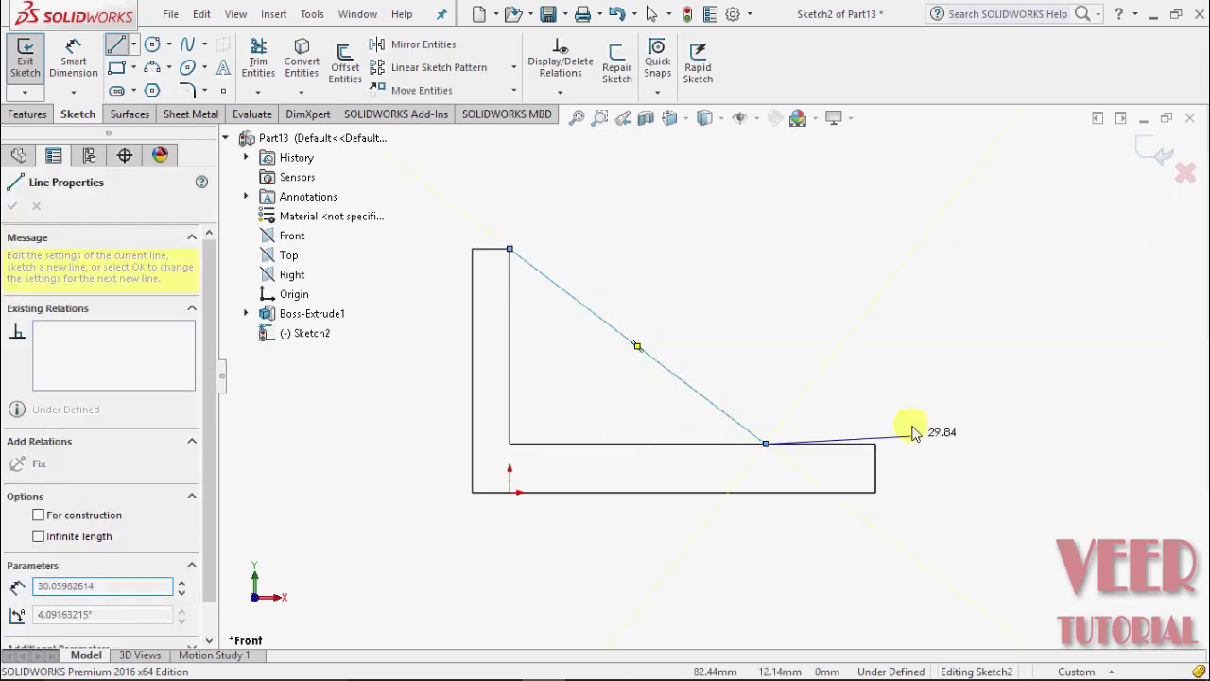
right_click(804, 414)
left_click(899, 462)
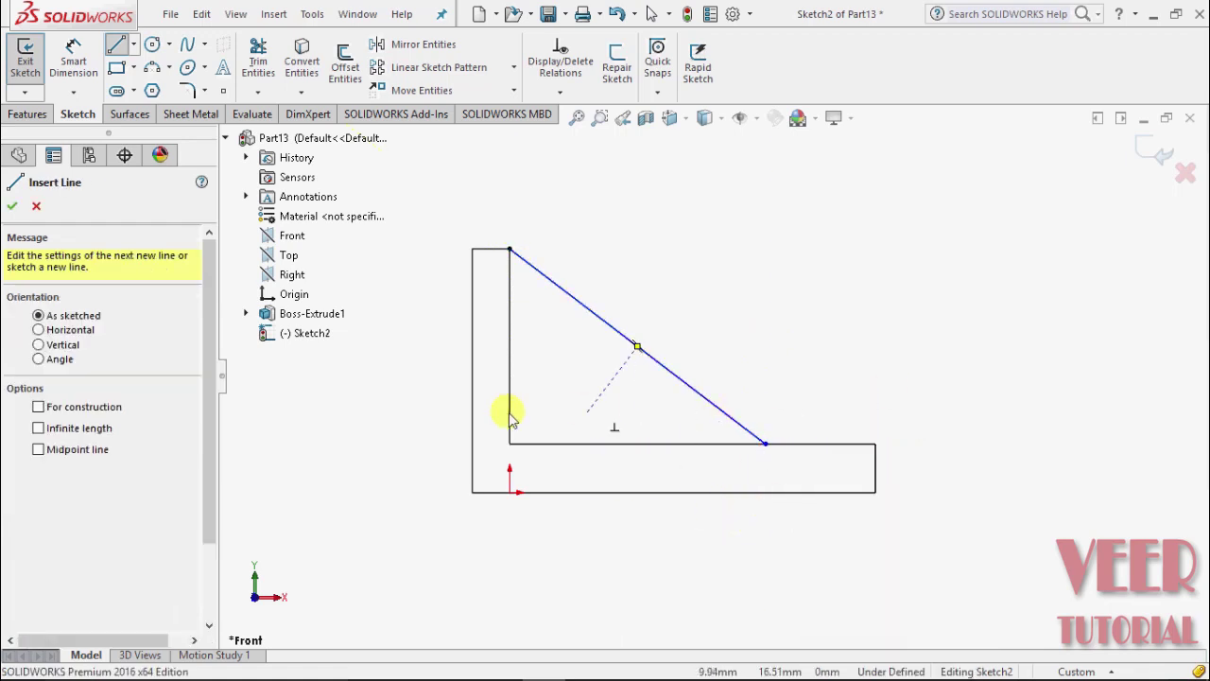
left_click(11, 205)
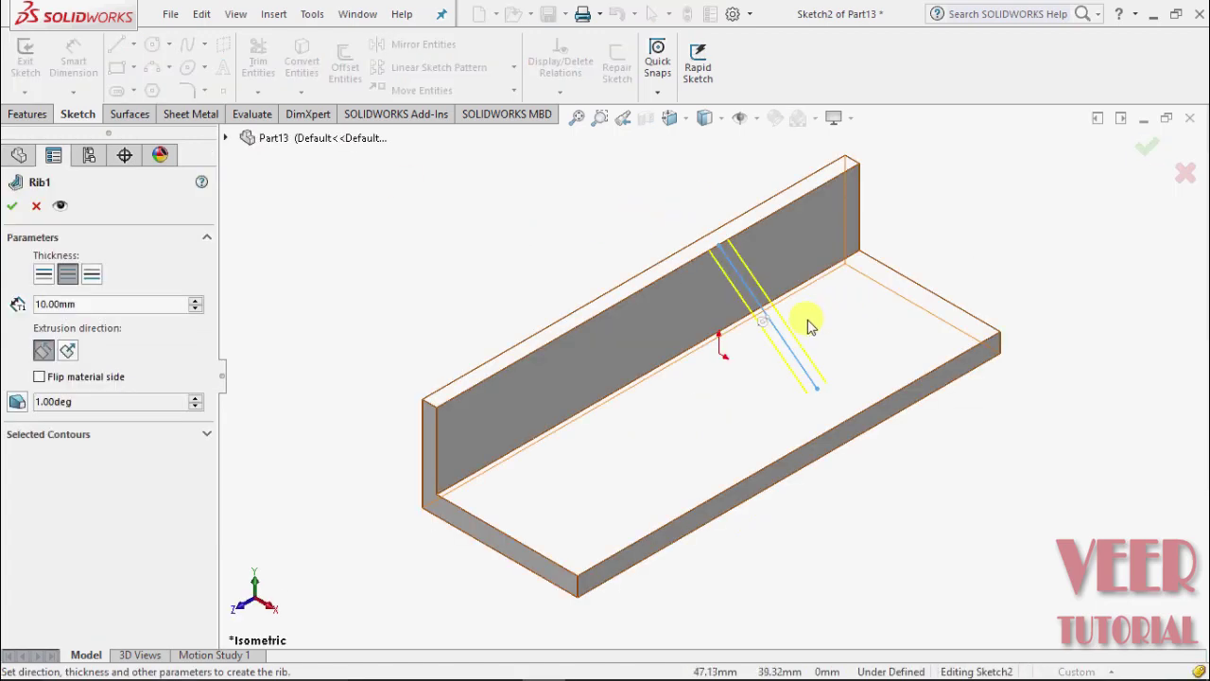
Set the rib to 10.00mm thickness on both sides of the line and create Rib1
scroll(808, 326, "down", 2)
scroll(773, 316, "up", 1)
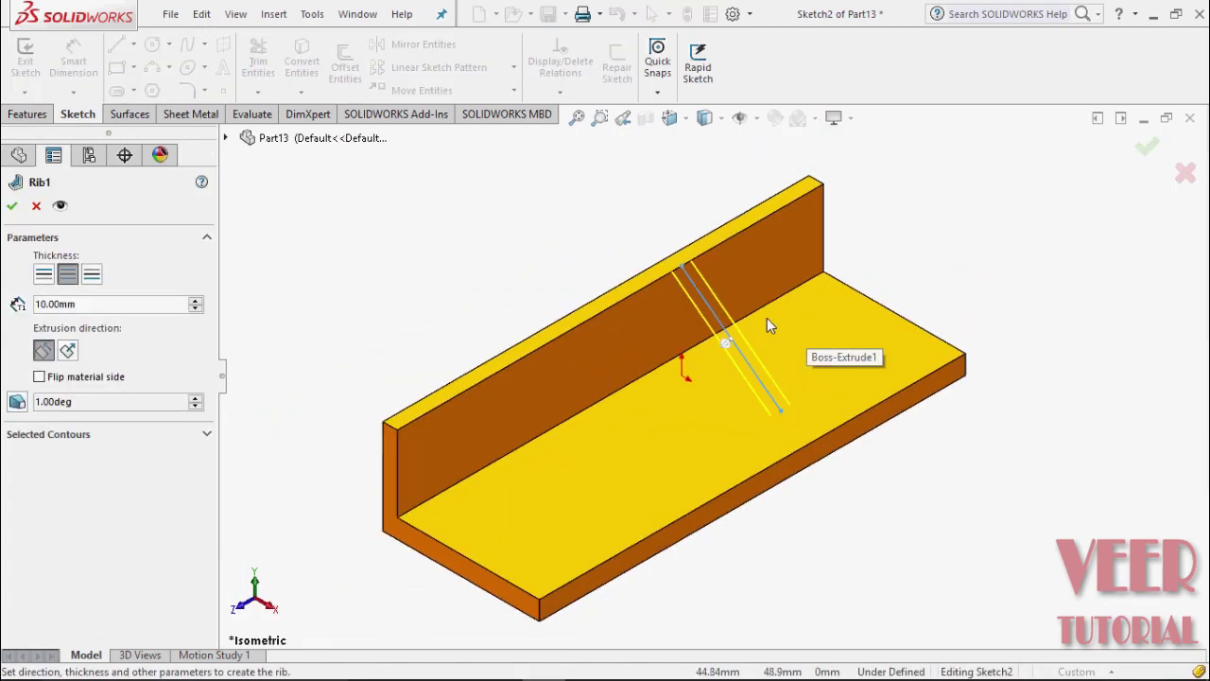
scroll(746, 336, "down", 2)
scroll(661, 357, "down", 1)
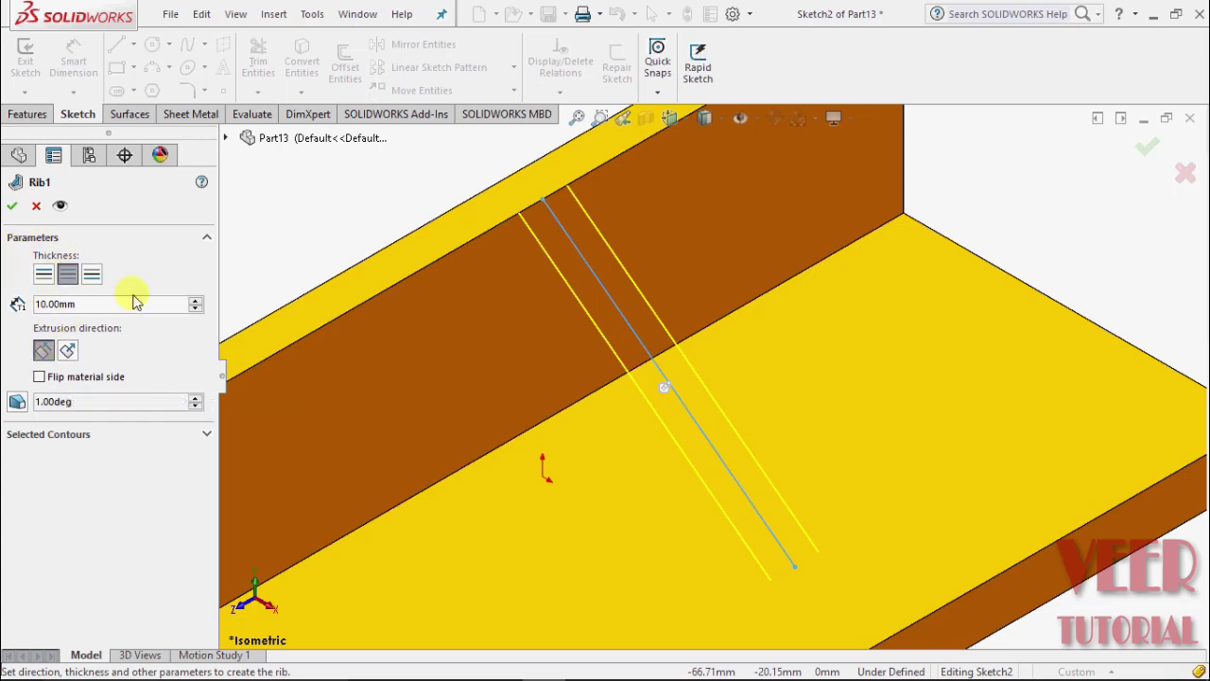
left_click(44, 274)
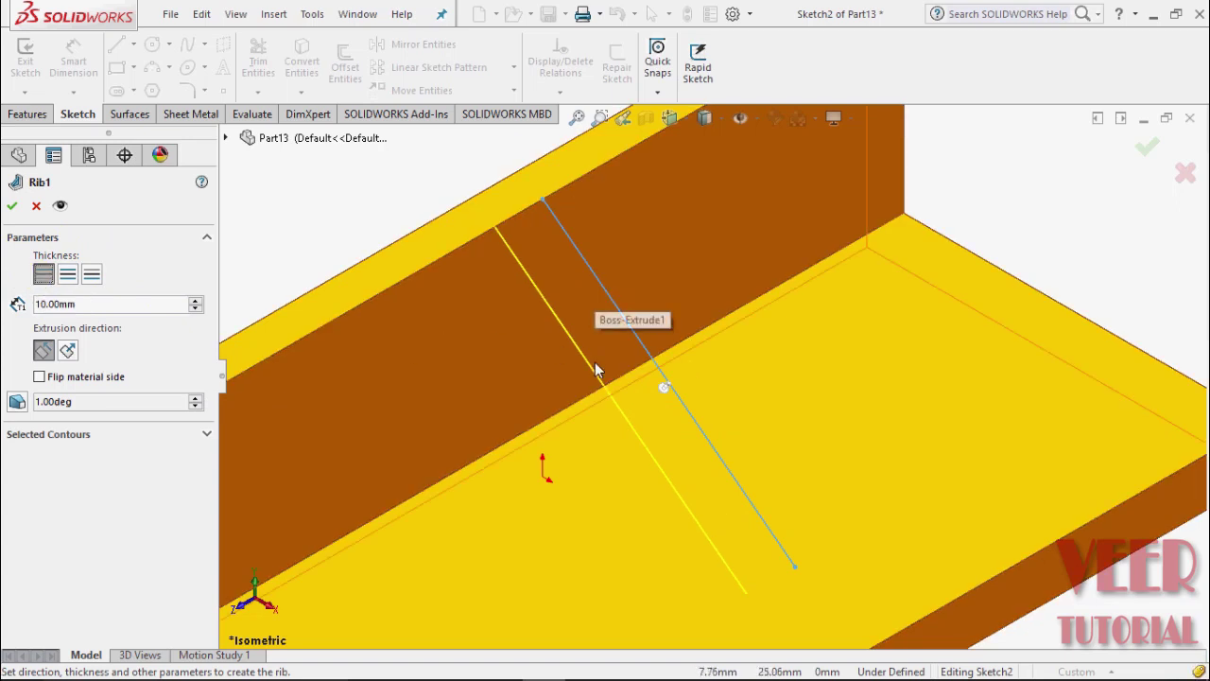
left_click(68, 274)
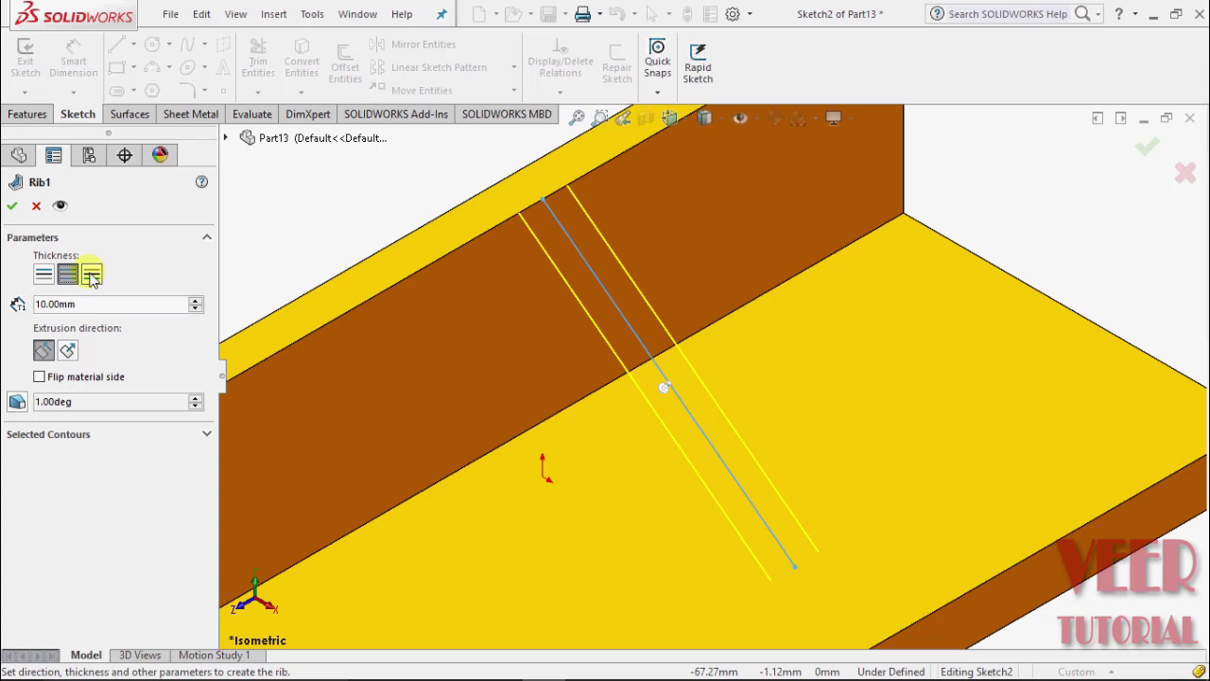
left_click(91, 275)
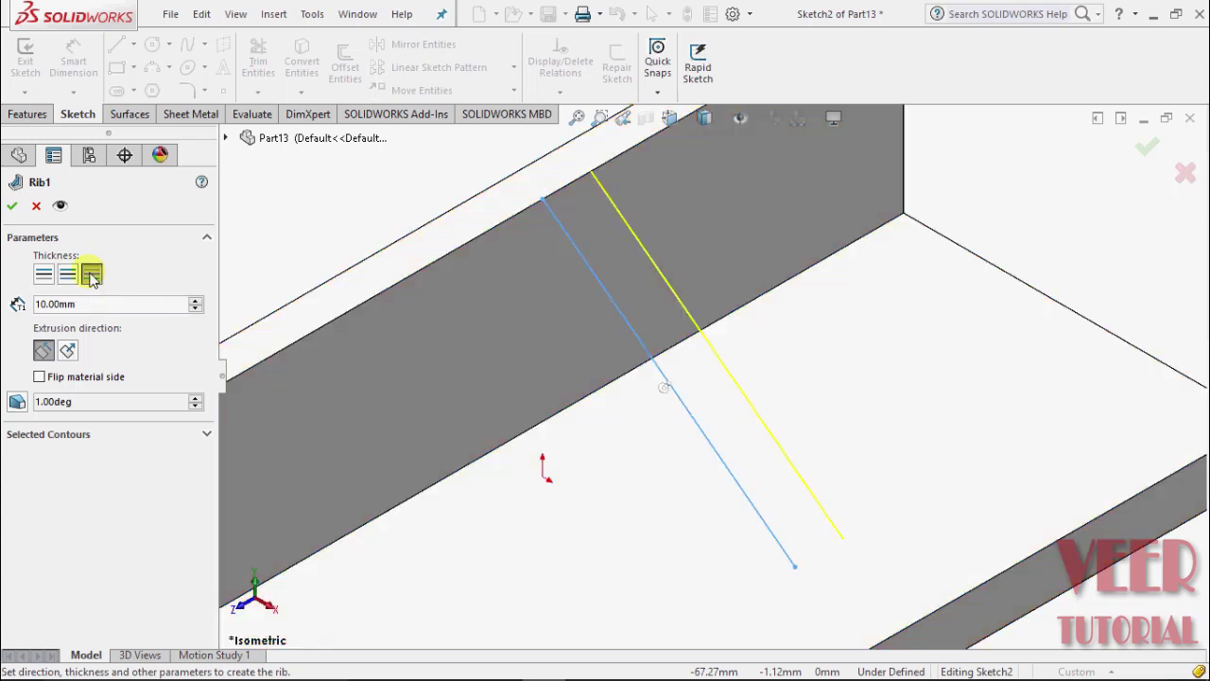
left_click(64, 282)
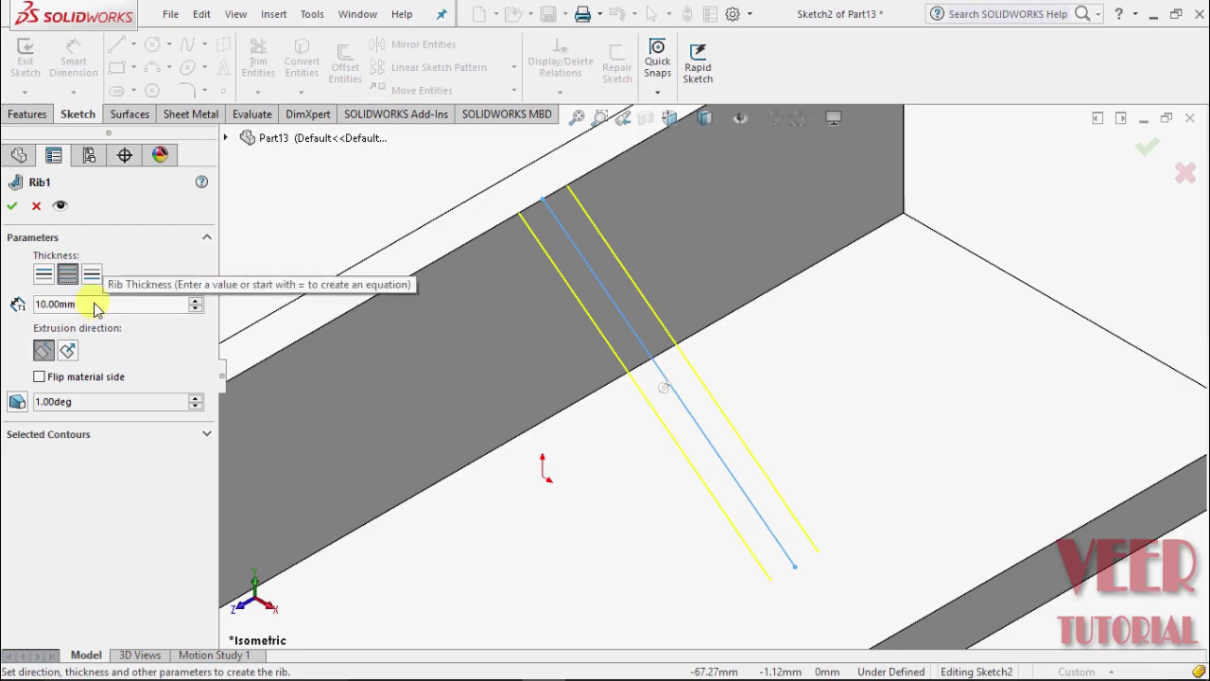
key("z")
key("z")
key("z")
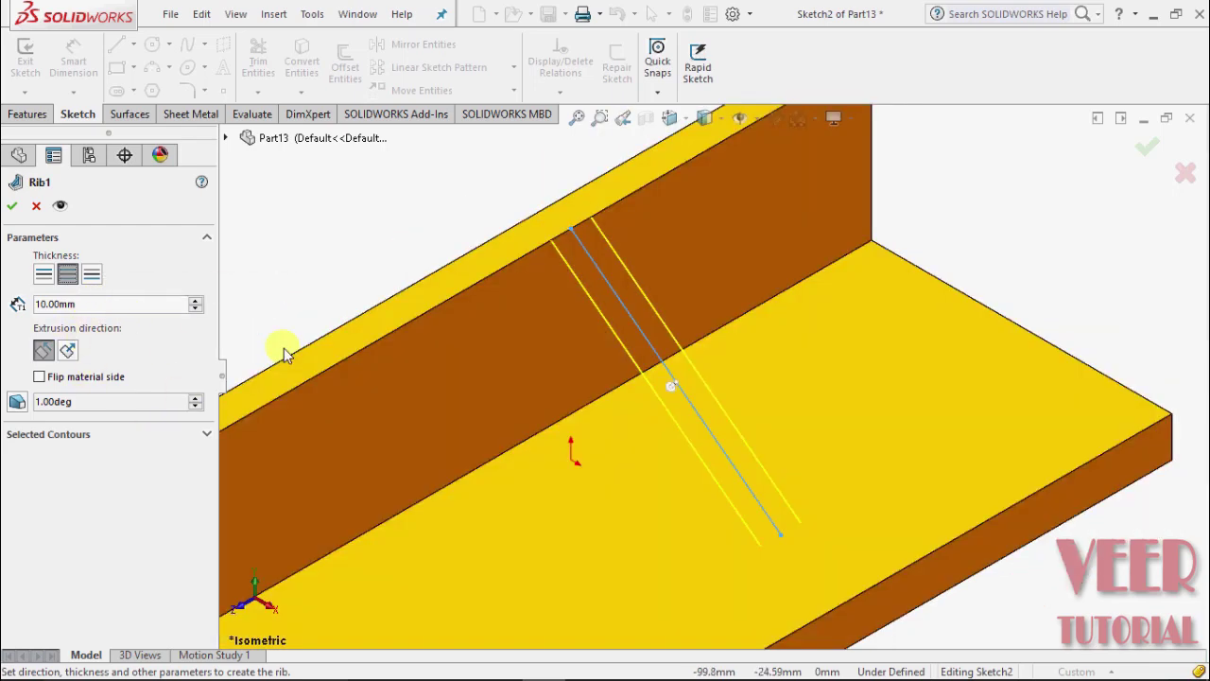
mouse_move(991, 535)
middle_mouse_down()
mouse_move(1024, 472)
mouse_move(1054, 470)
middle_mouse_up()
scroll(805, 370, "down", 2)
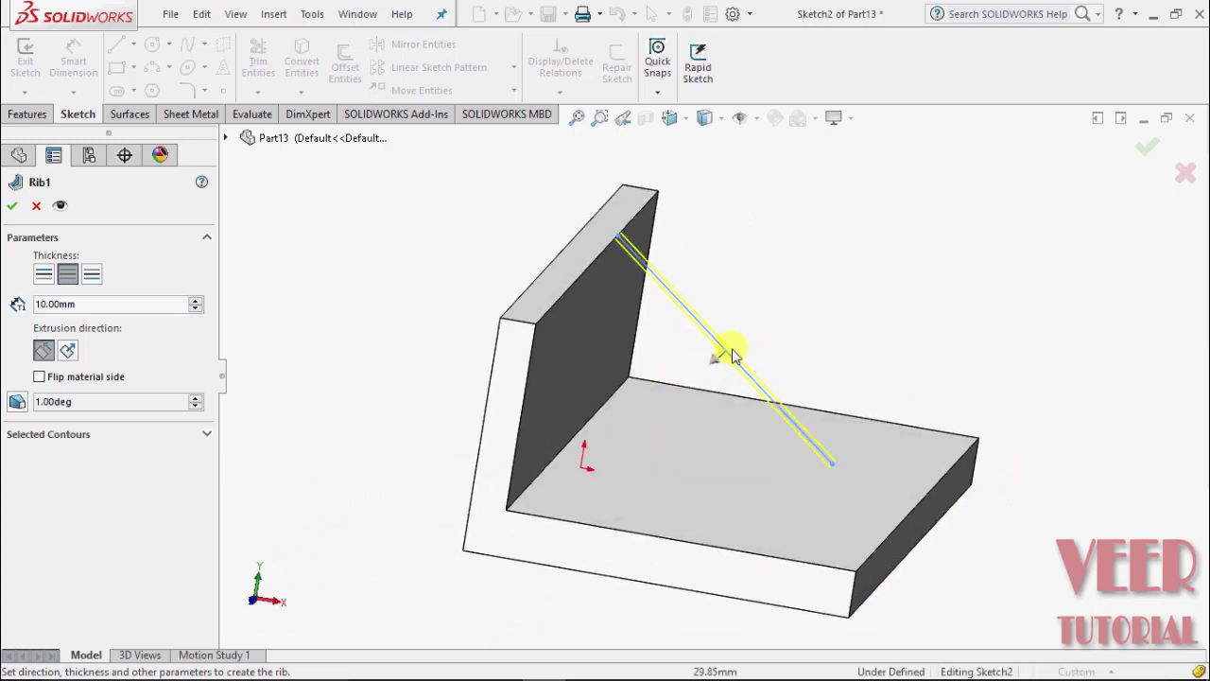
left_click(11, 206)
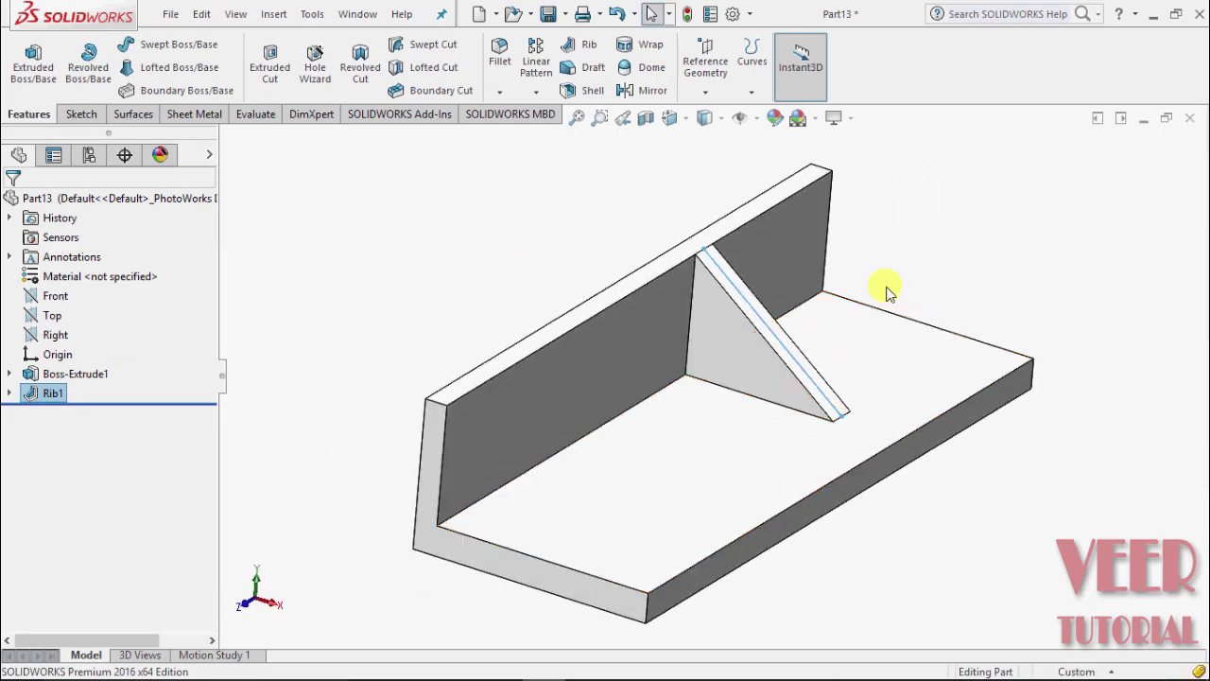
scroll(918, 189, "up", 3)
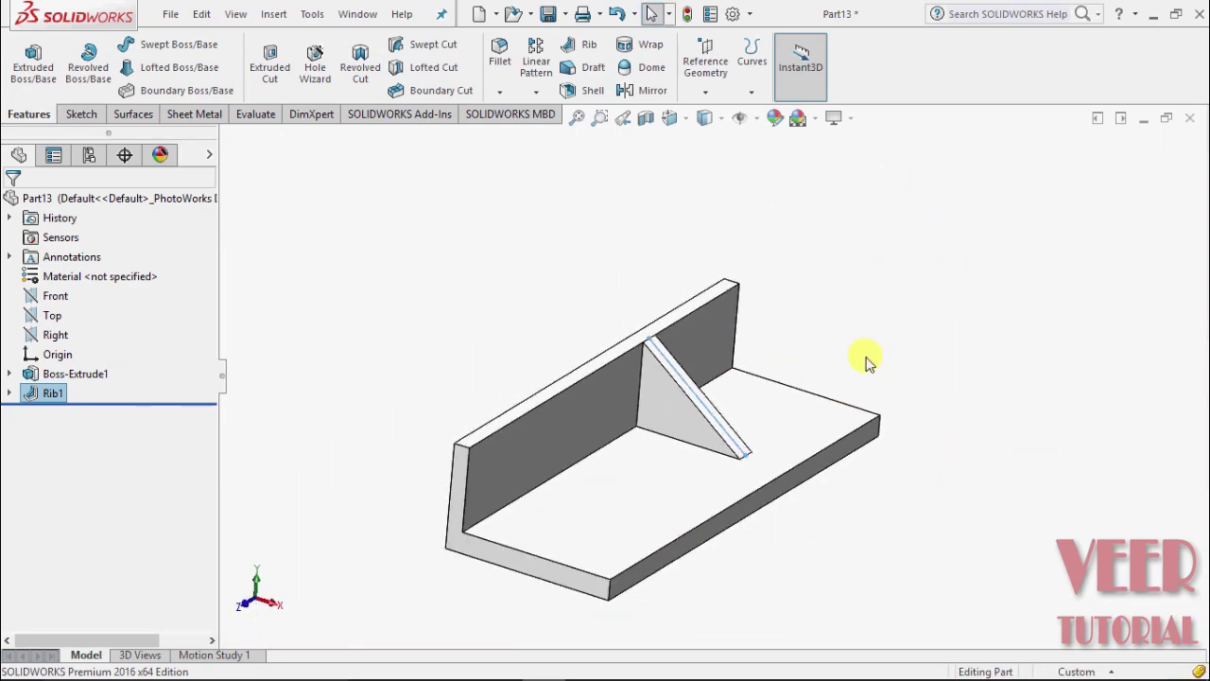
scroll(900, 288, "up", 1)
scroll(810, 453, "up", 2)
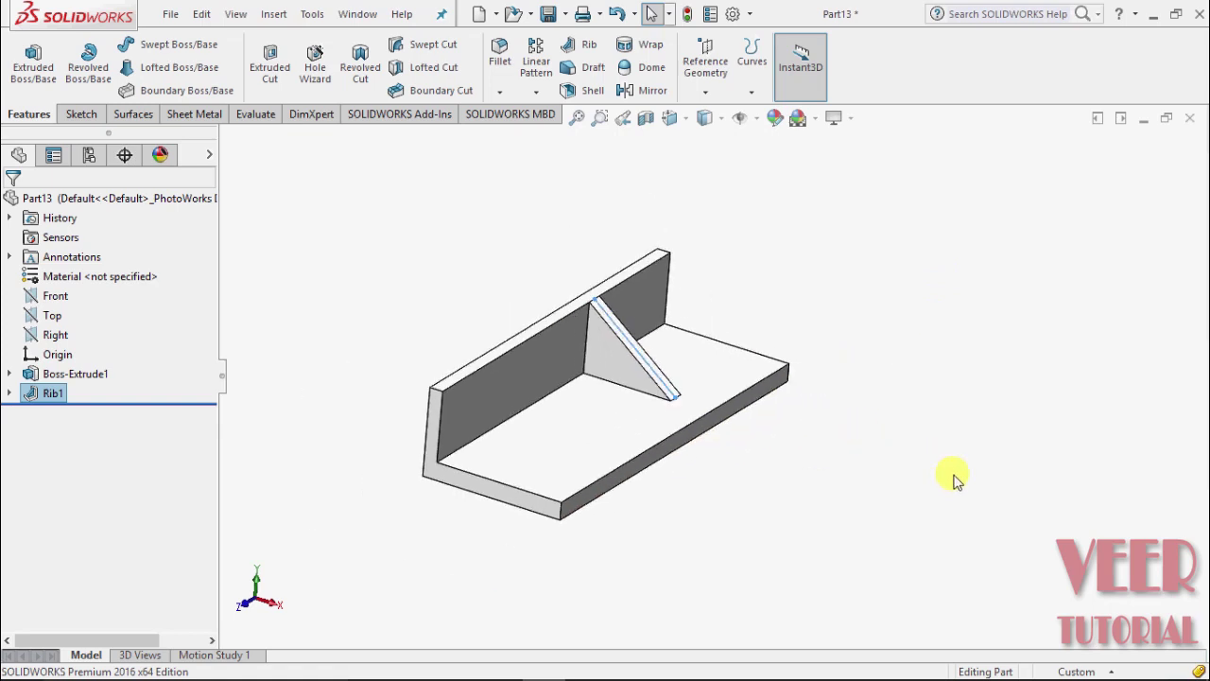
left_click(978, 485)
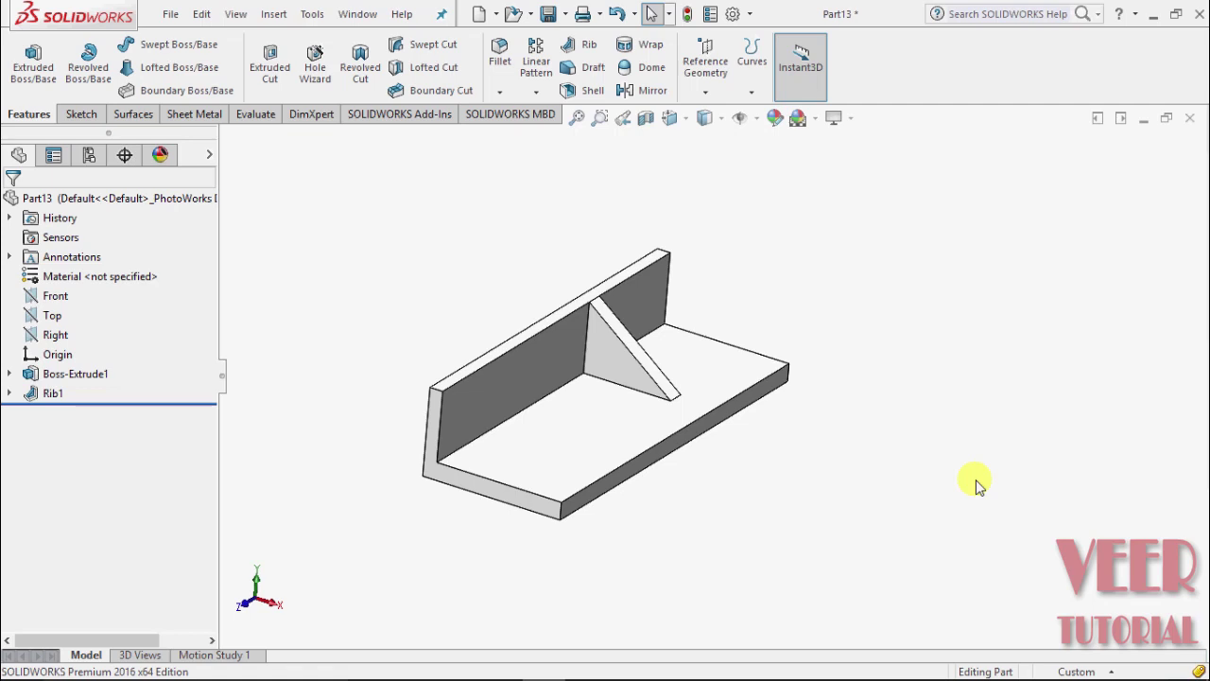
Start an extruded boss sketch on the base's top face, viewed straight down
left_click(33, 61)
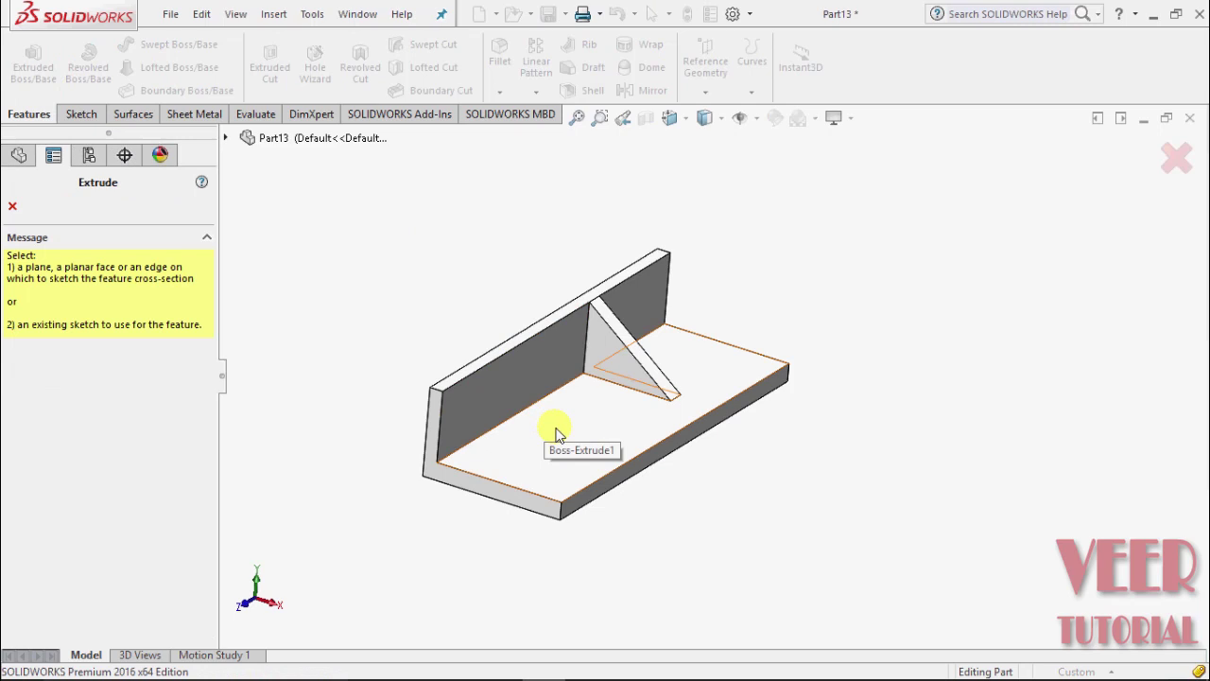
scroll(556, 433, "down", 3)
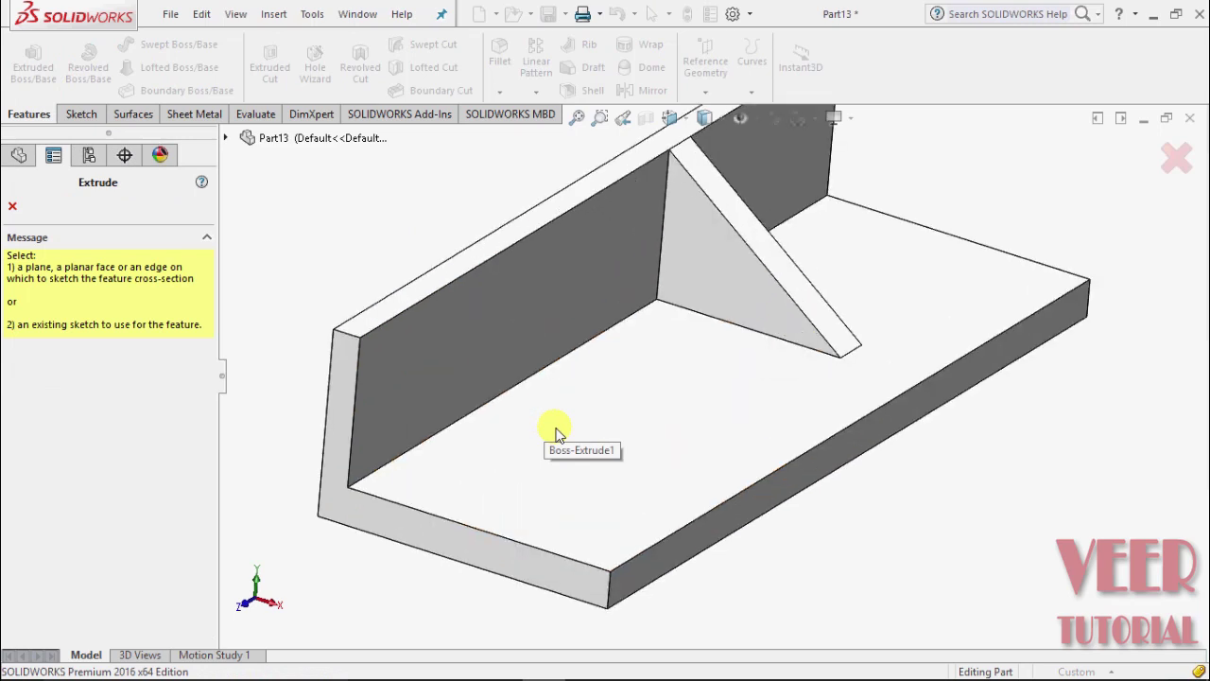
left_click(698, 416)
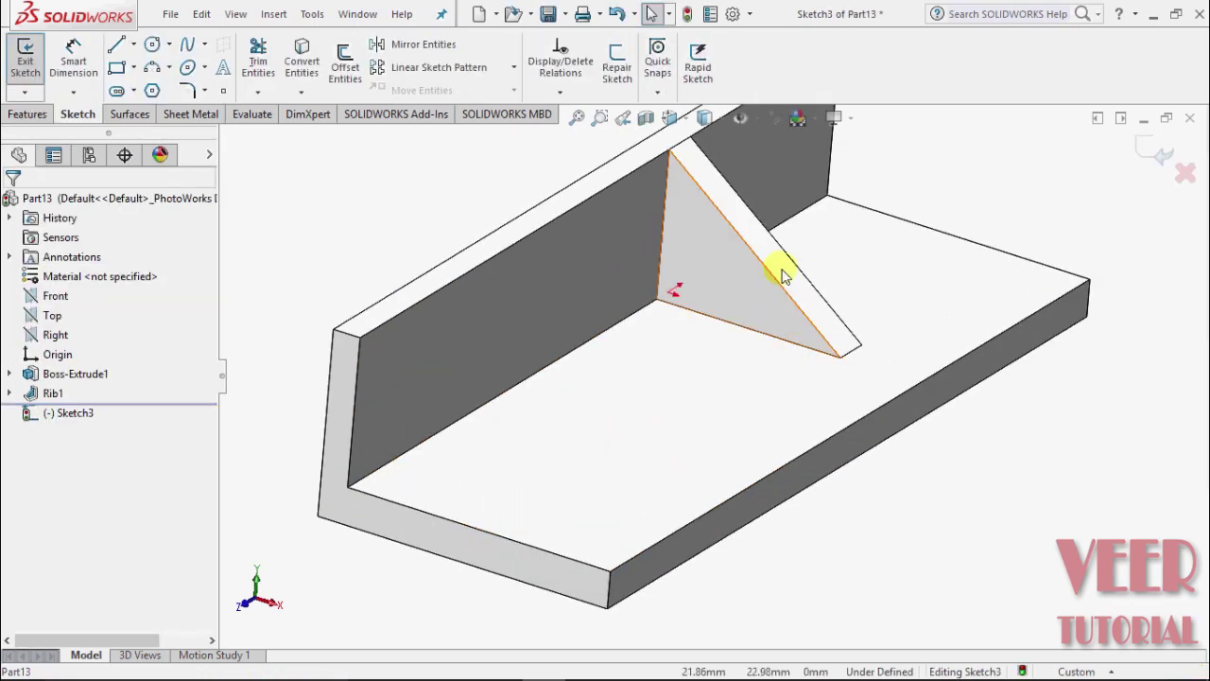
left_click(683, 126)
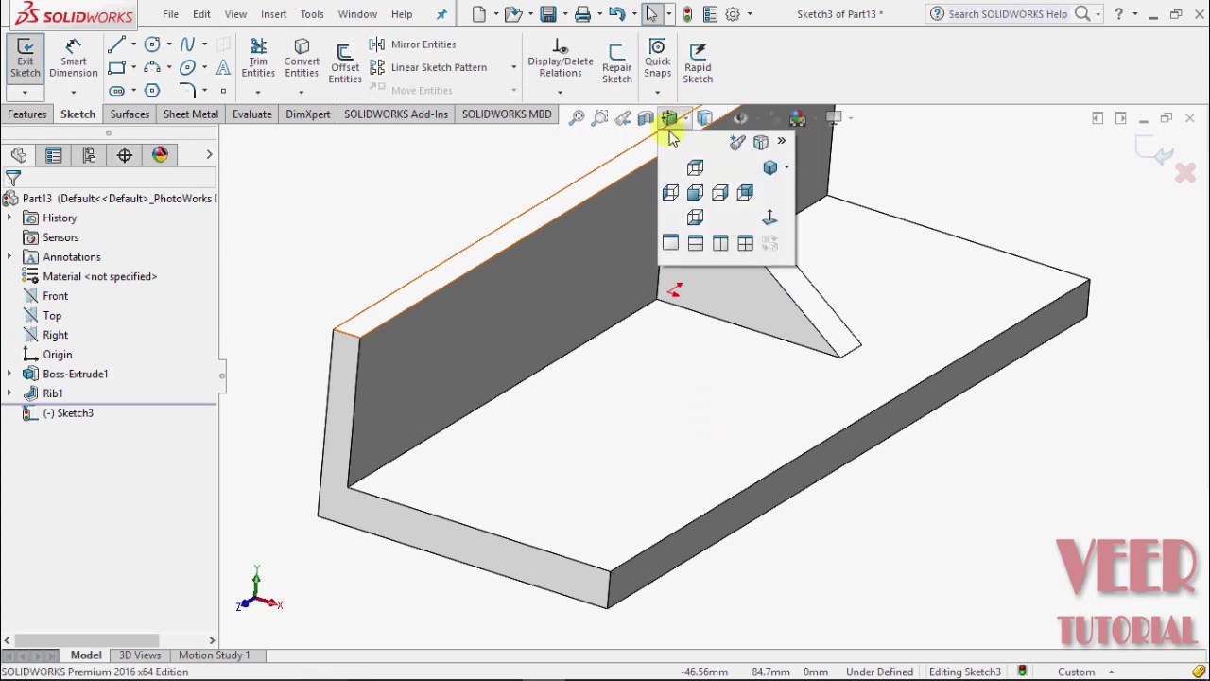
left_click(694, 167)
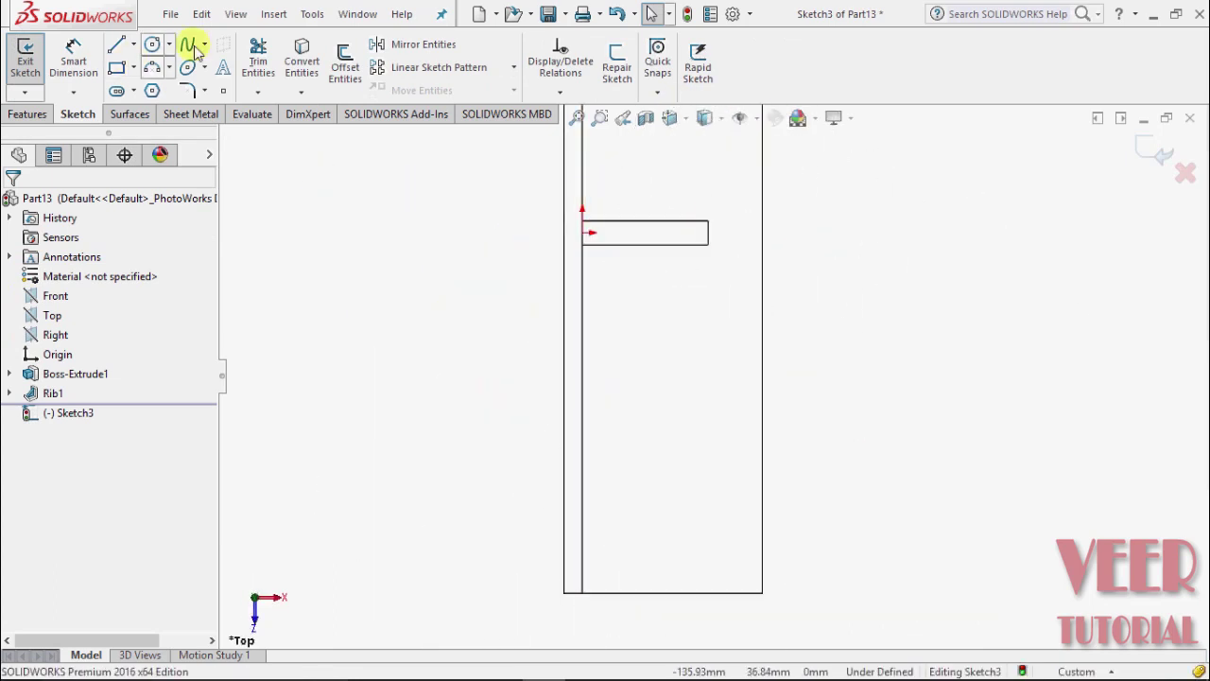
Draw two centre circles on the base, one above the other, and exit the sketch
left_click(167, 45)
left_click(175, 66)
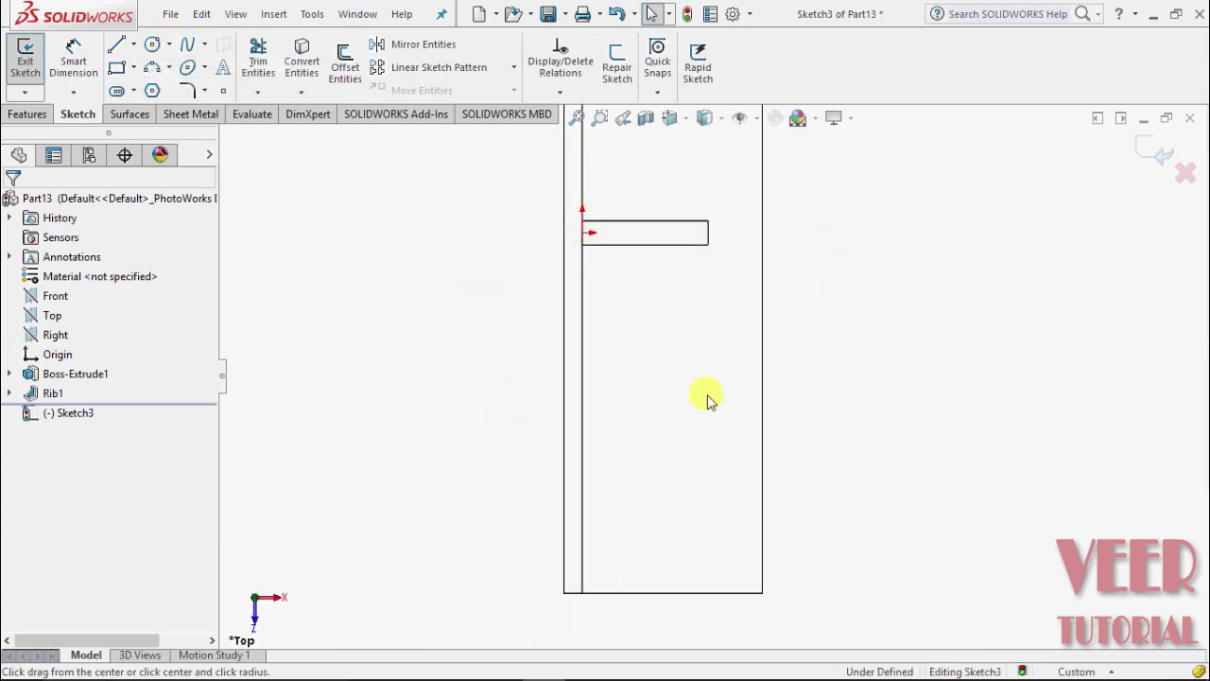
left_click(672, 535)
left_click(689, 516)
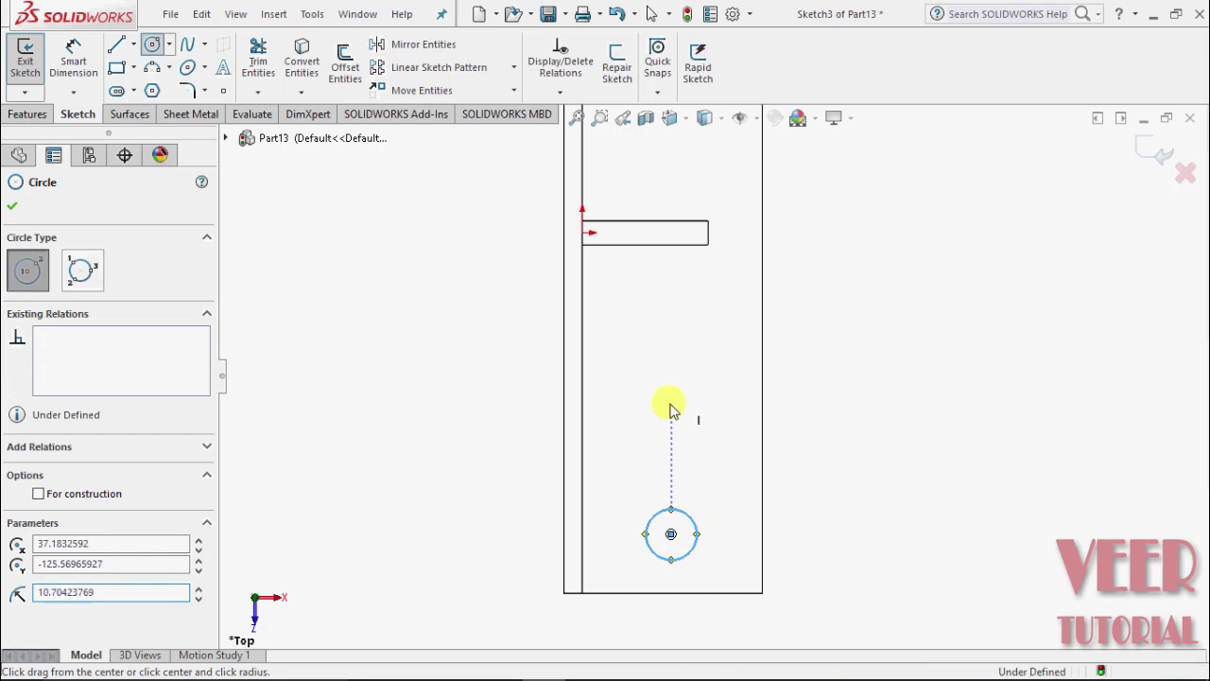
left_click(671, 403)
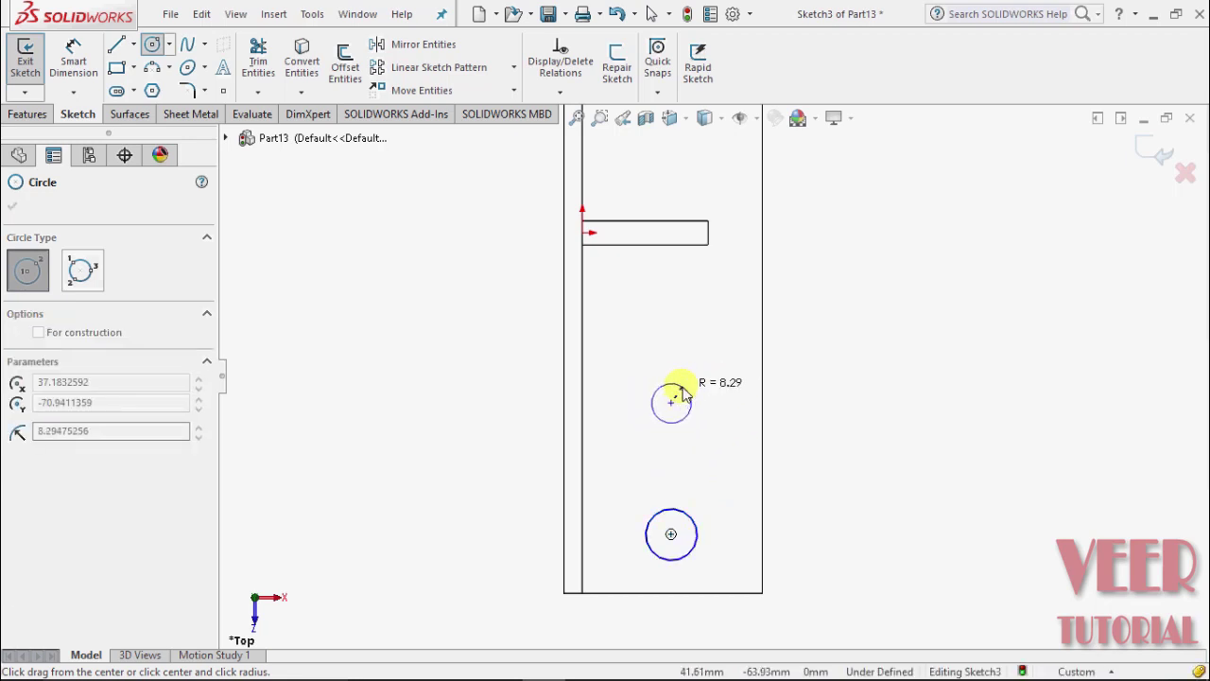
left_click(682, 391)
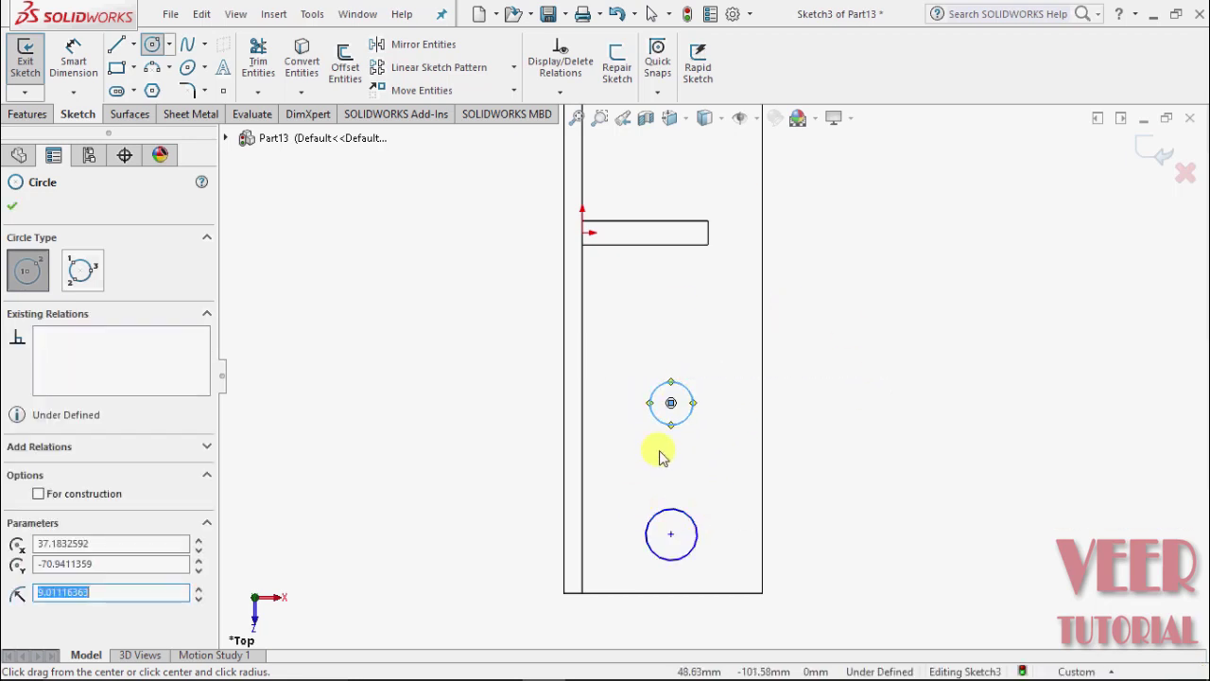
left_click(12, 205)
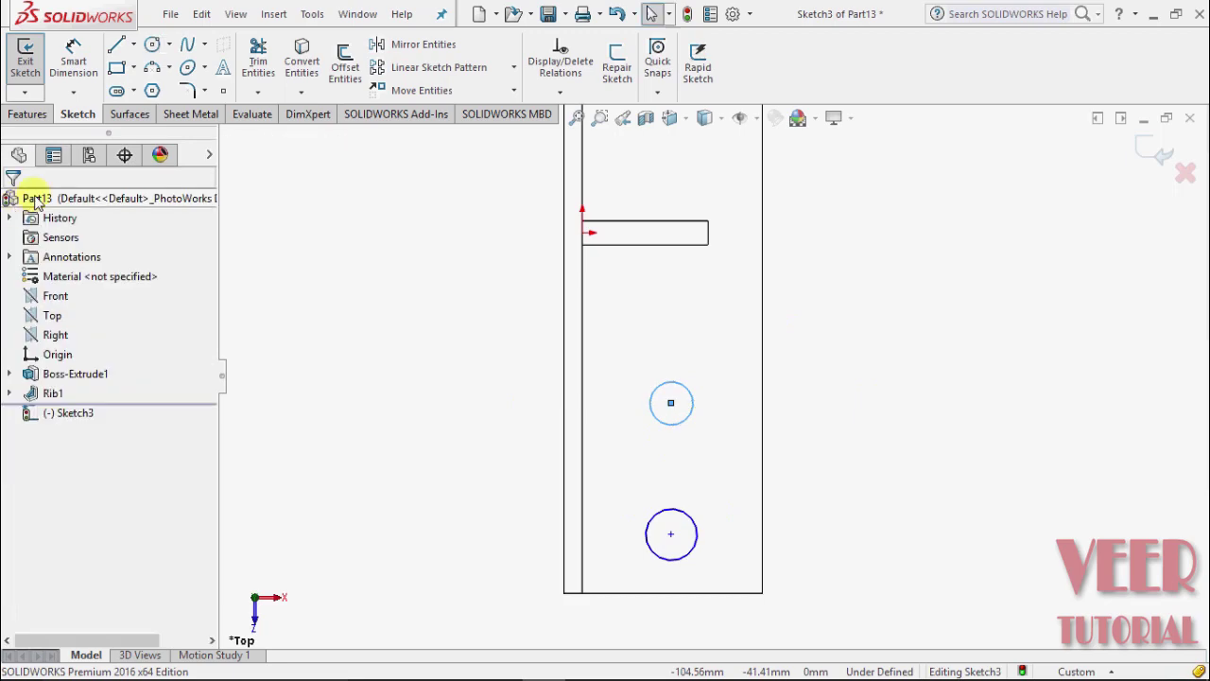
left_click(23, 66)
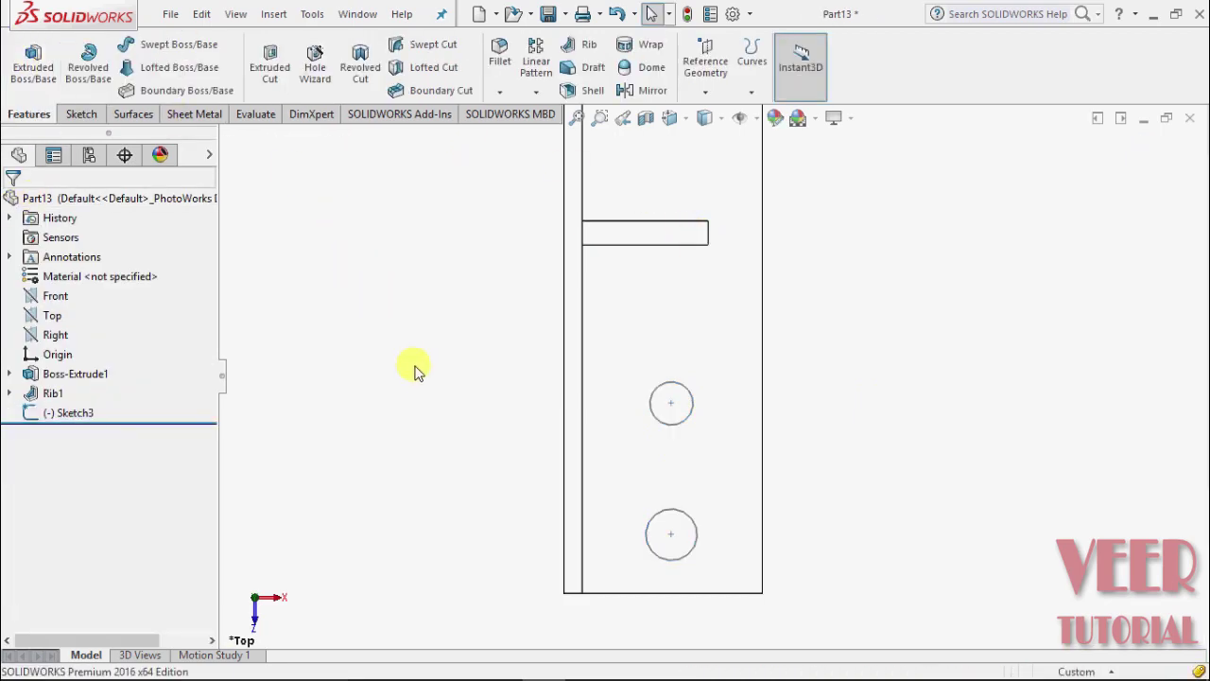
Extrude Sketch3's two circles into 35 mm tall cylinders
middle_click_drag(437, 373, 373, 292)
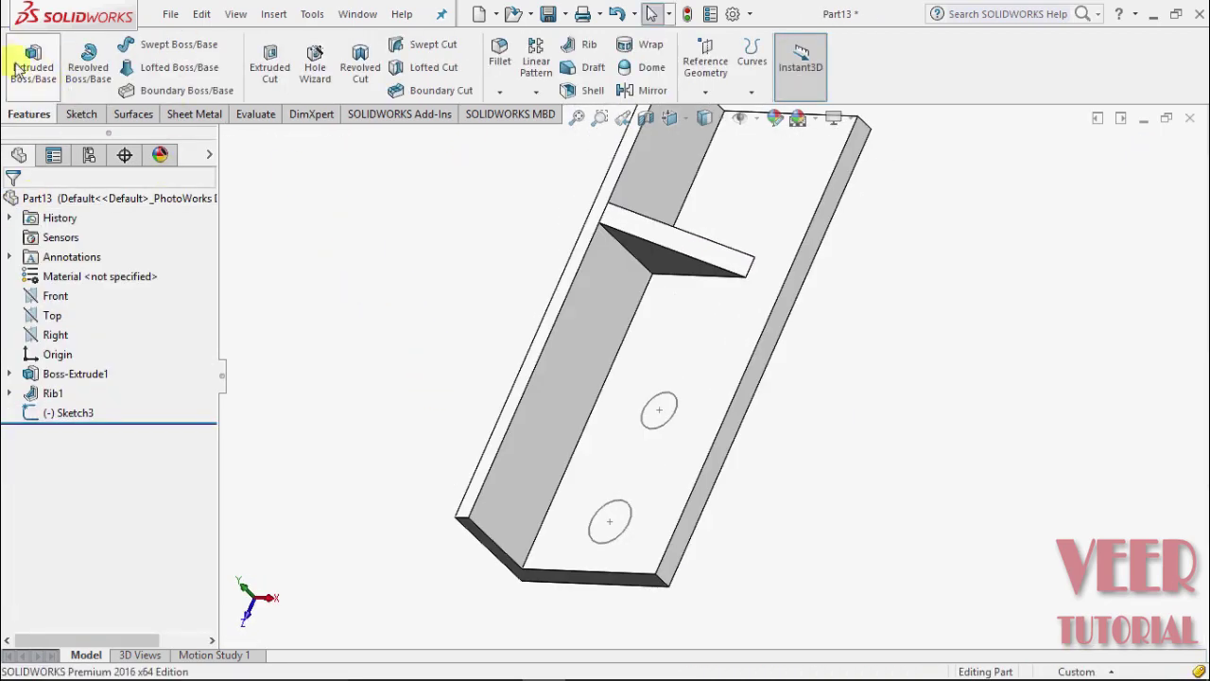
left_click(16, 66)
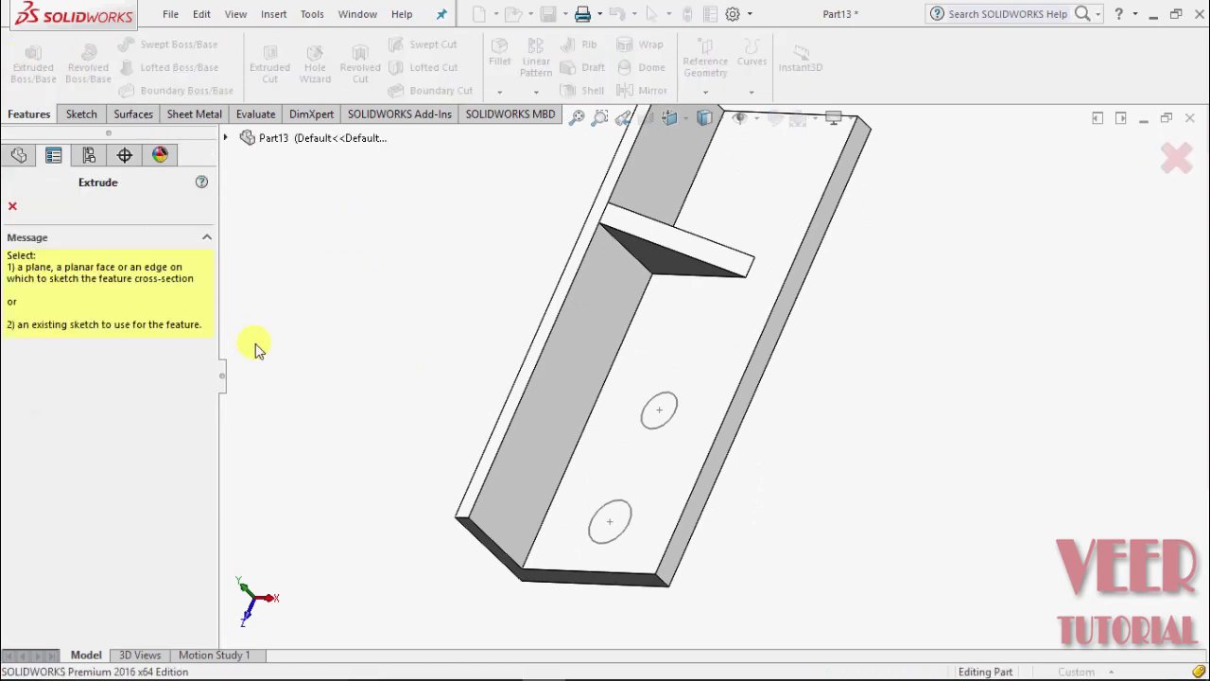
left_click(226, 139)
left_click(311, 352)
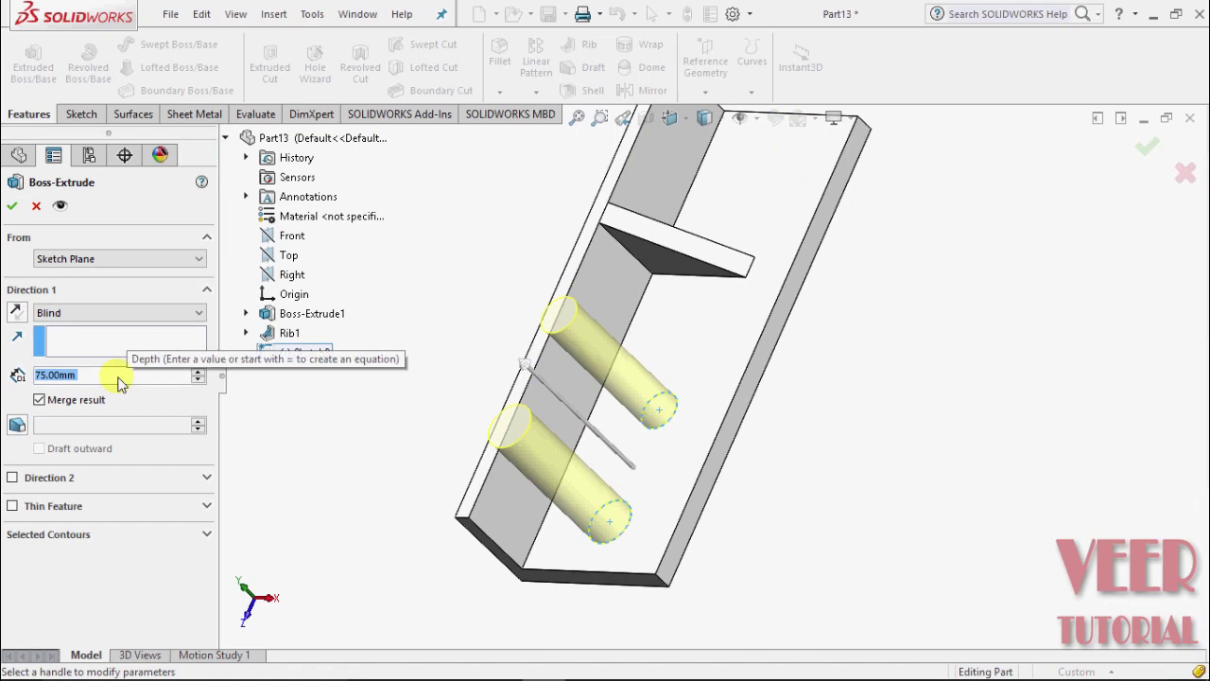
type("3")
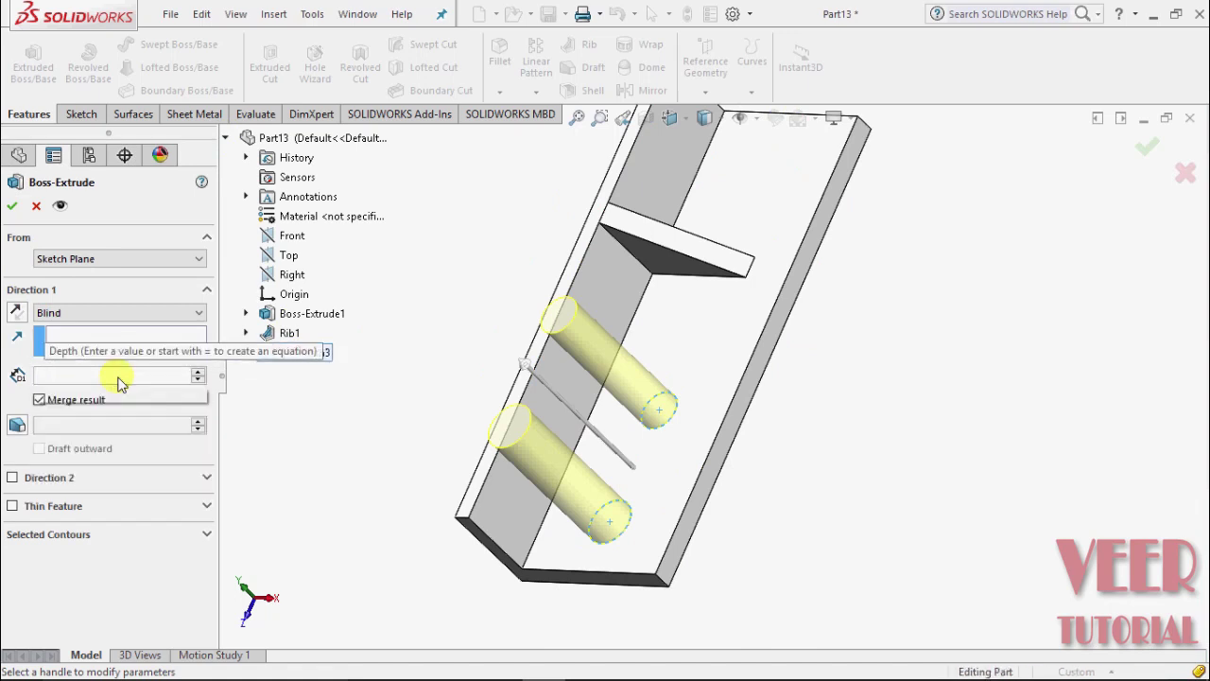
type("5")
key("Return")
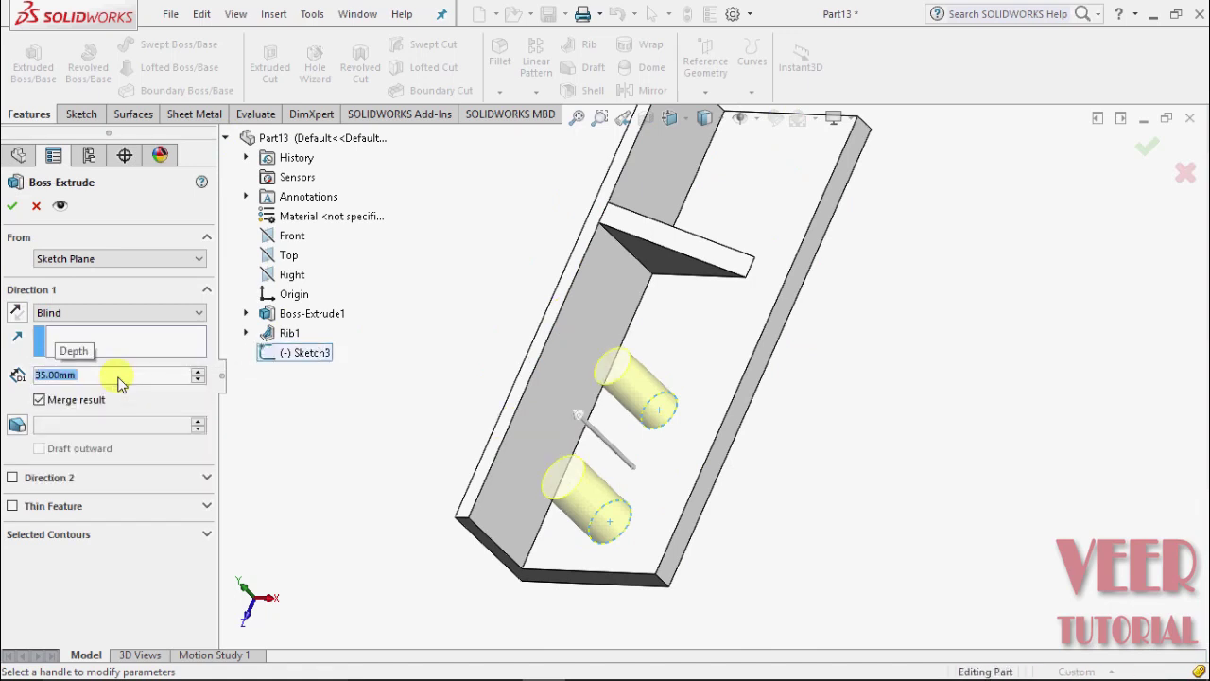
key("Return")
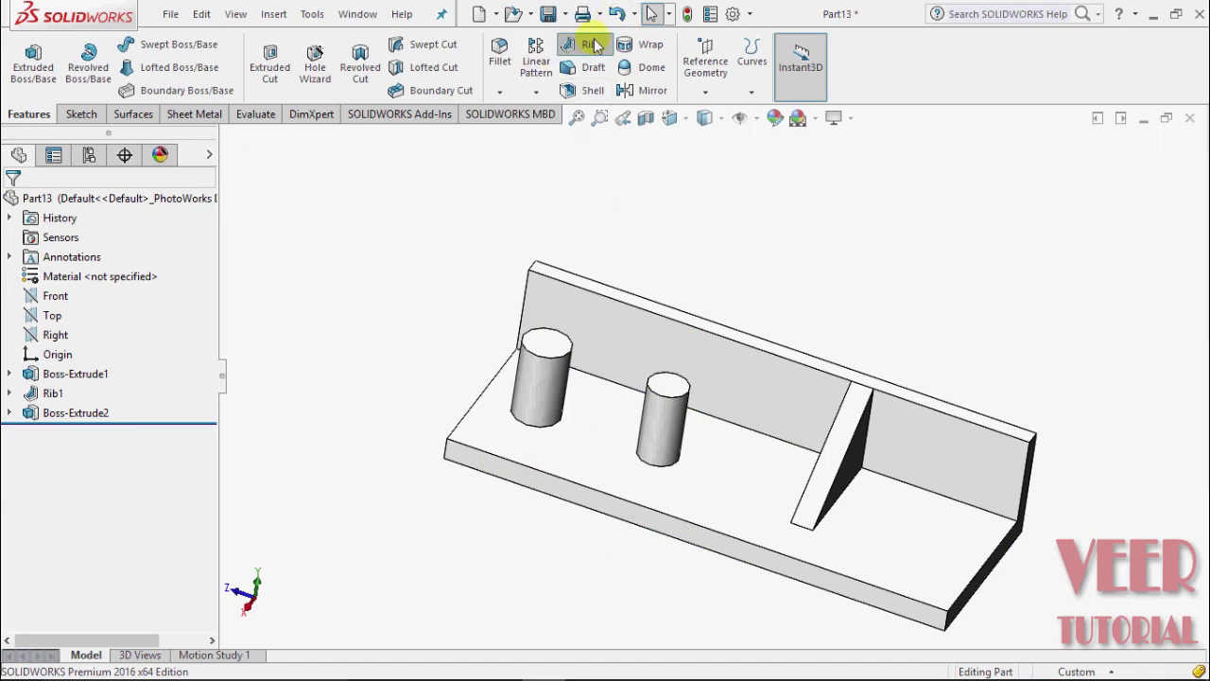
Start a Rib sketched on the left cylinder's top face, viewed from the top
left_click(592, 44)
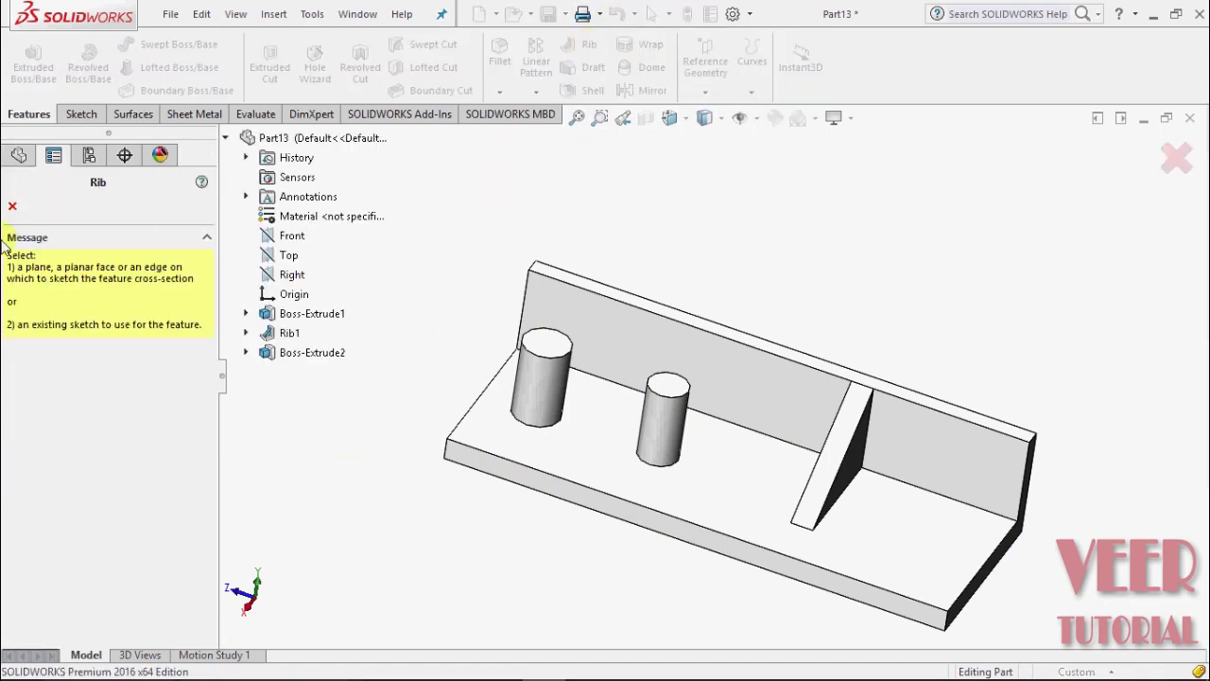
scroll(564, 342, "down", 3)
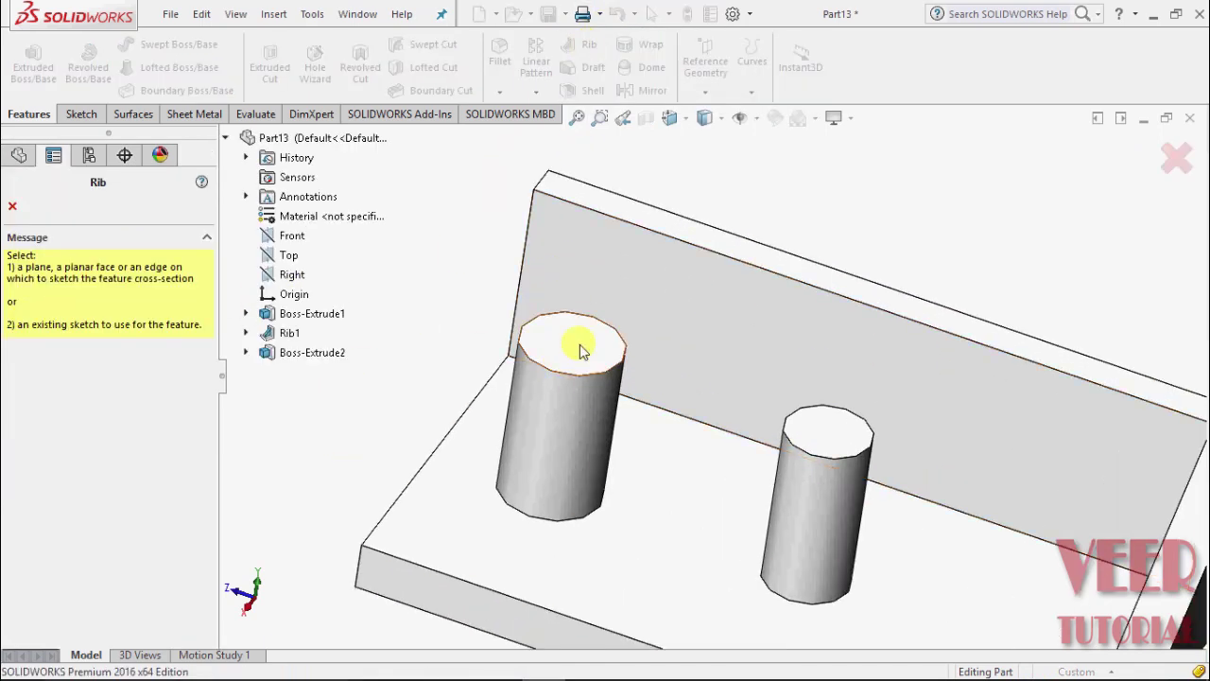
left_click(580, 350)
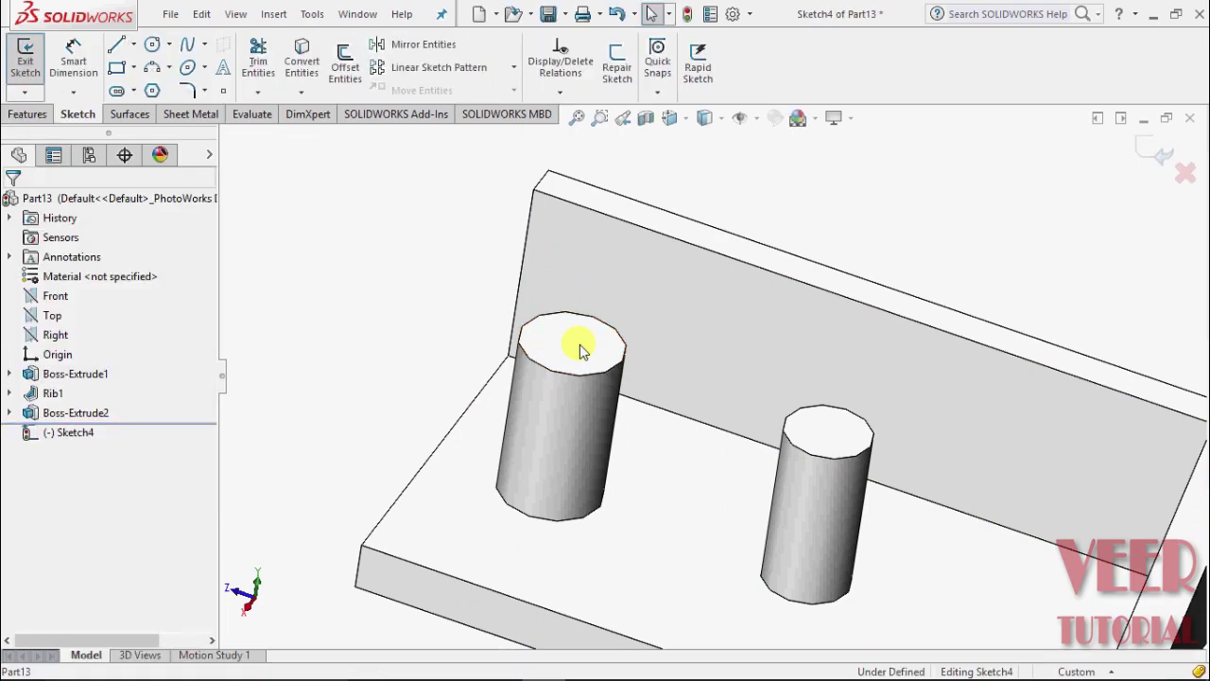
left_click(688, 117)
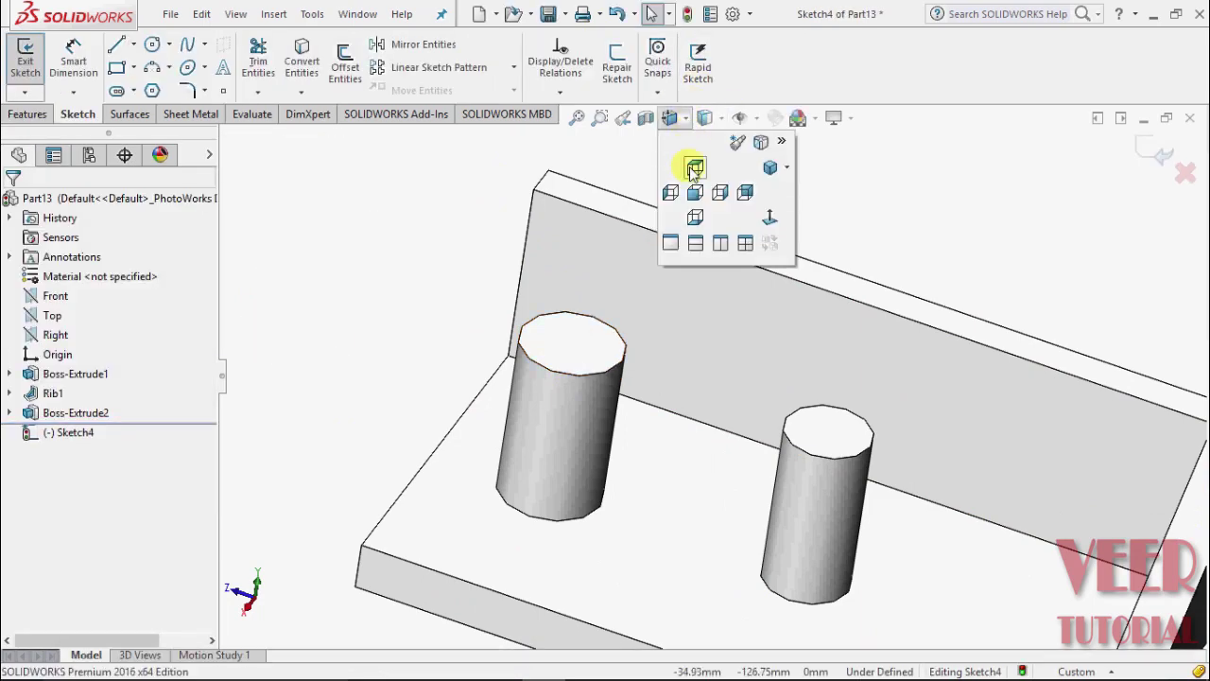
left_click(695, 168)
scroll(709, 563, "down", 2)
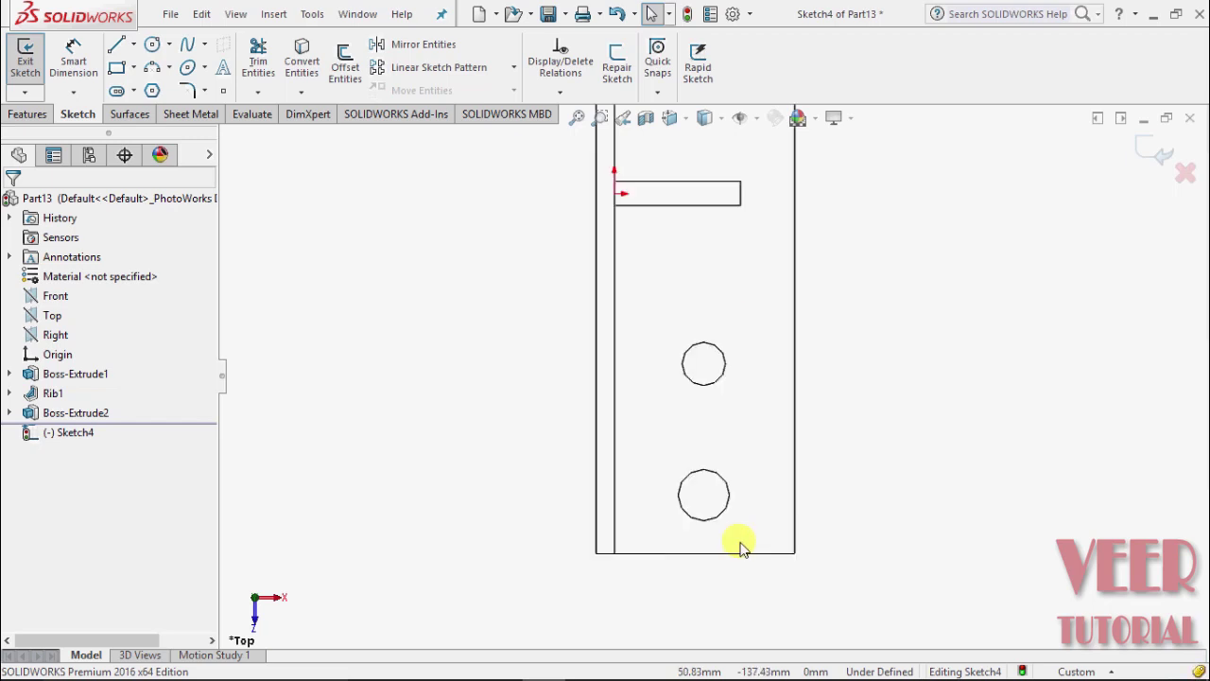
scroll(742, 548, "down", 1)
scroll(767, 427, "down", 1)
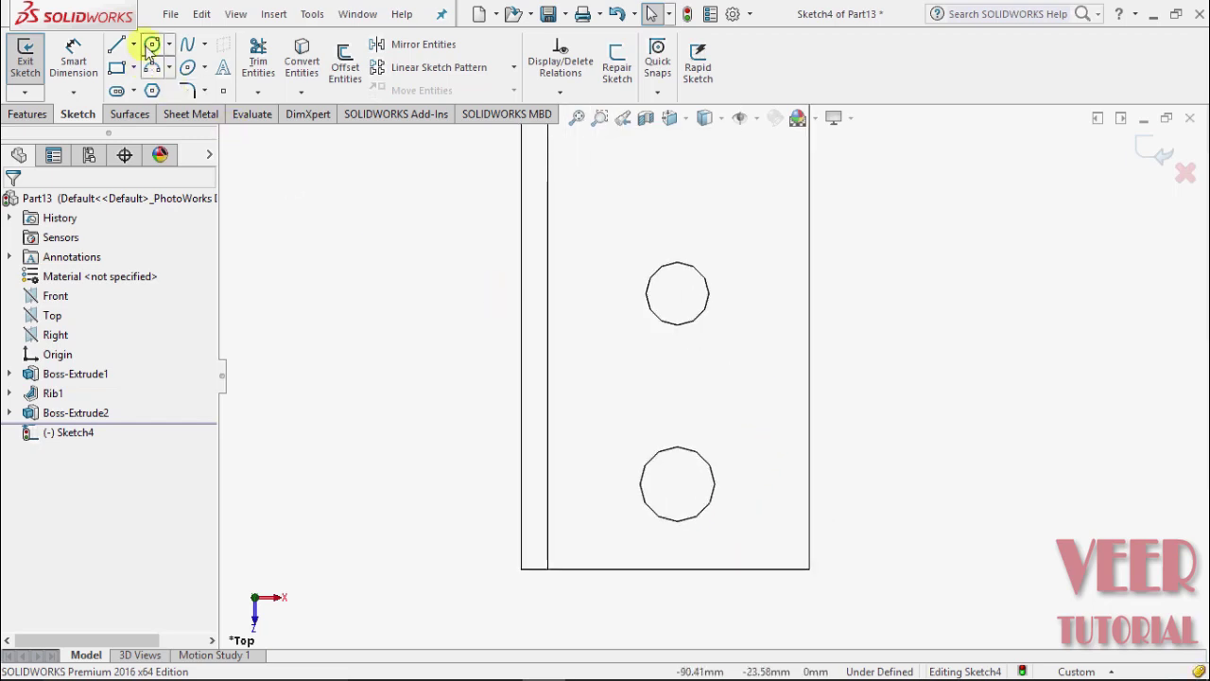
Draw a vertical line from the bottom circle to the top circle and exit the sketch
left_click(134, 52)
left_click(152, 73)
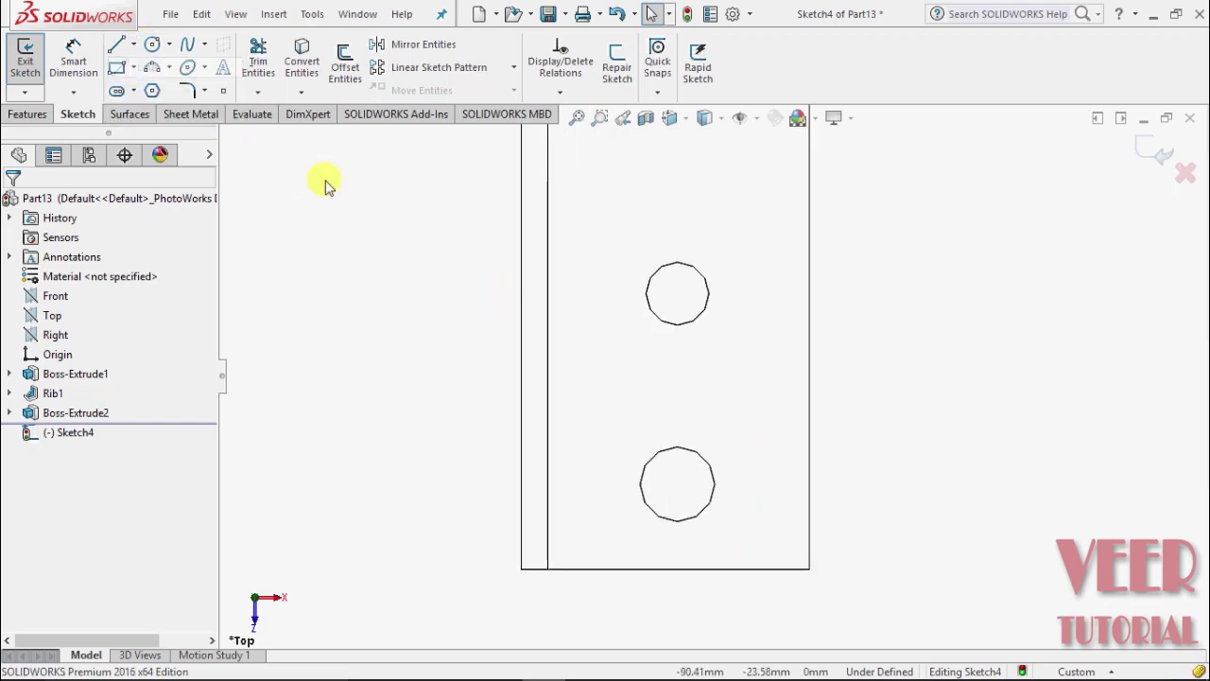
left_click(677, 446)
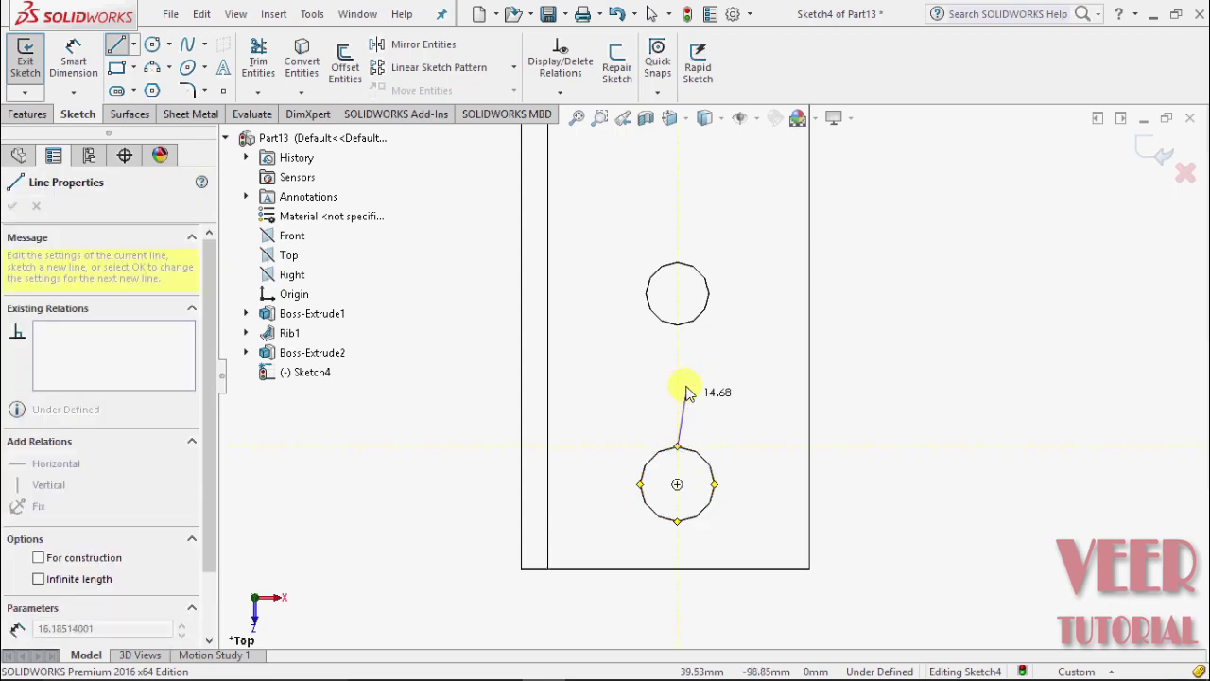
left_click(677, 325)
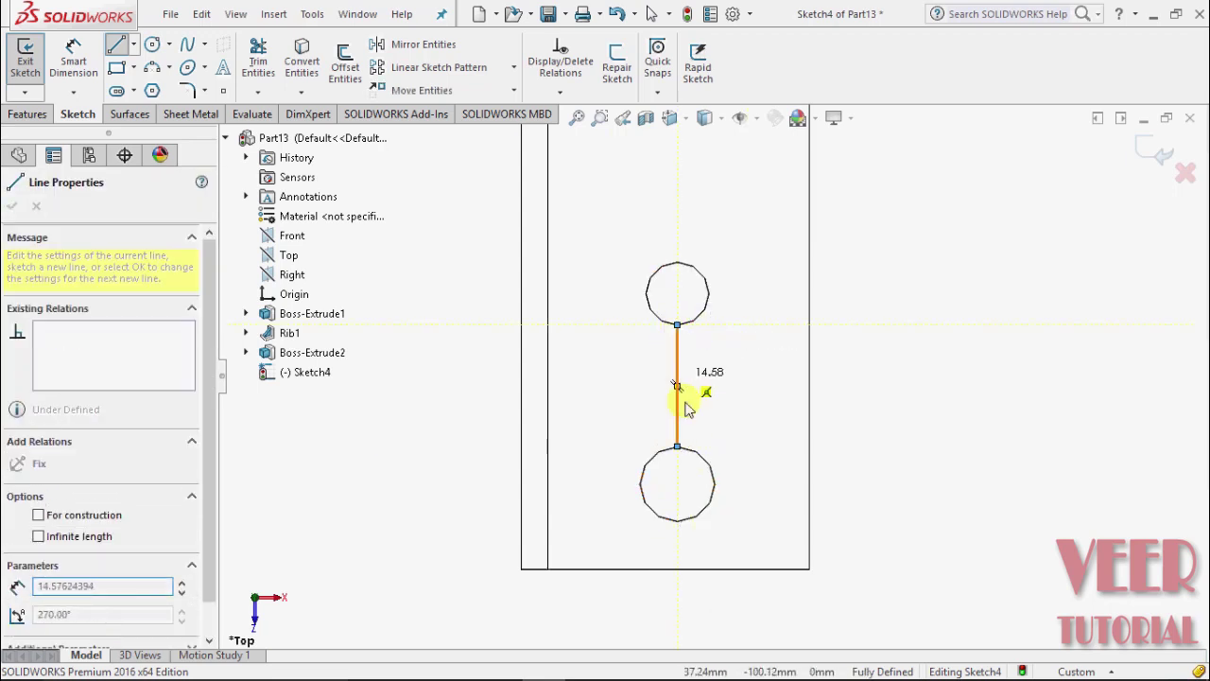
key("Escape")
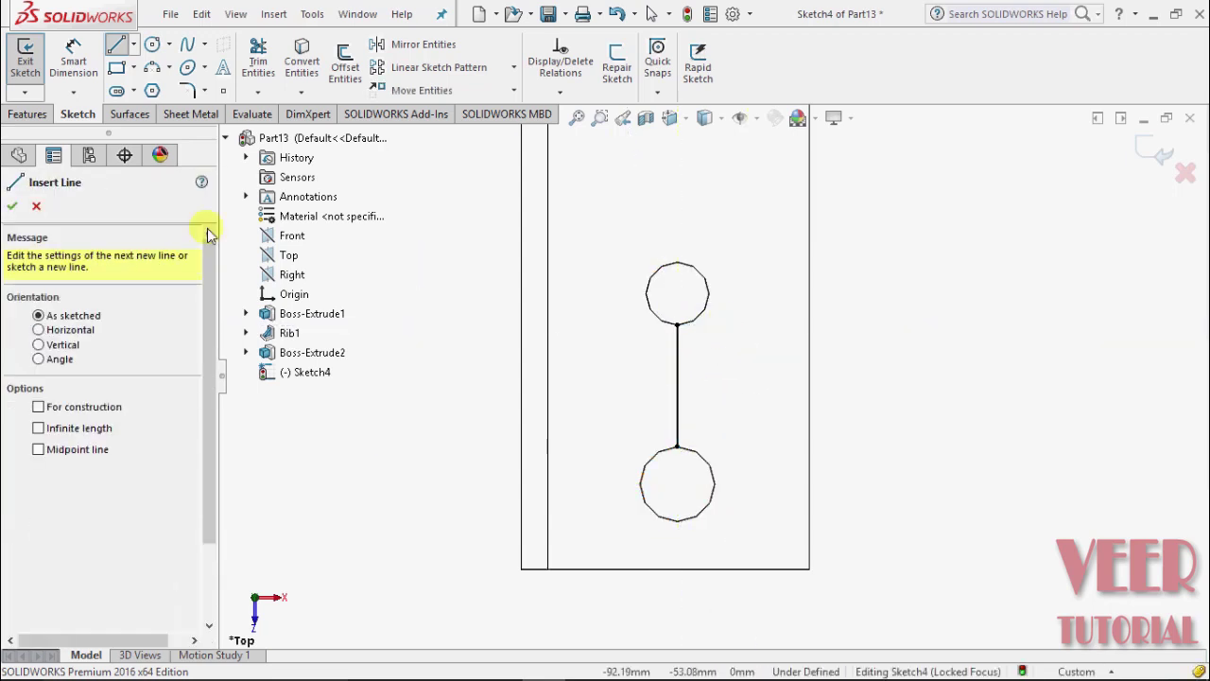
left_click(13, 206)
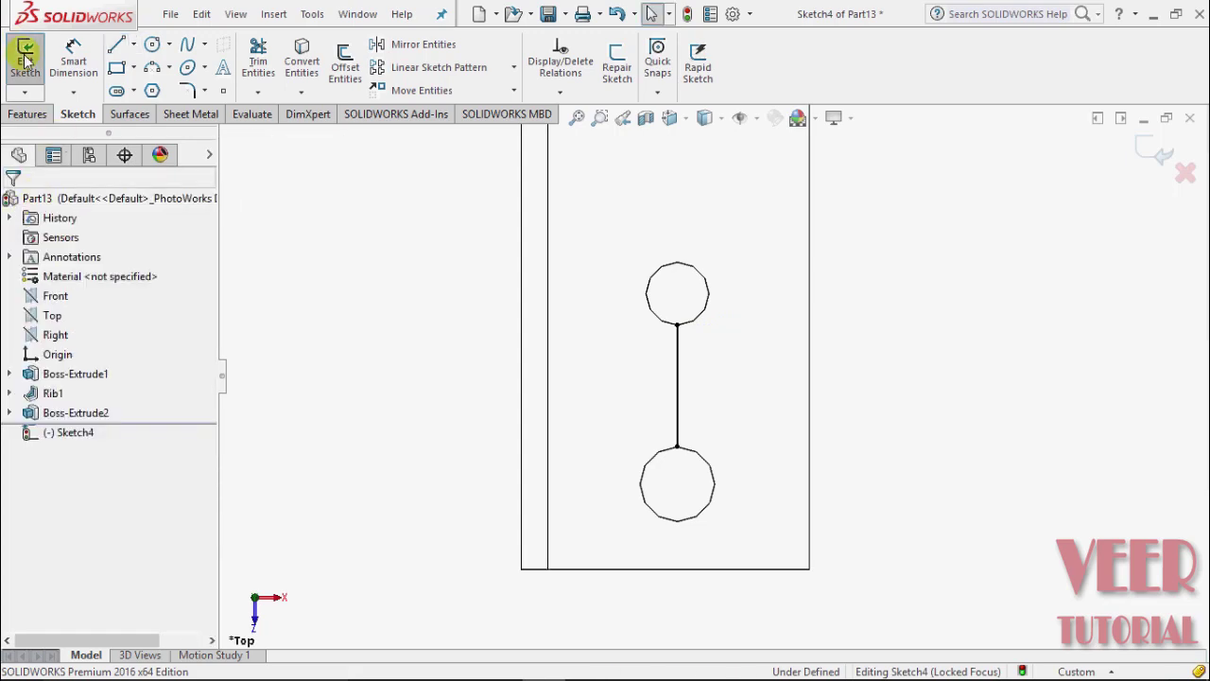
left_click(26, 57)
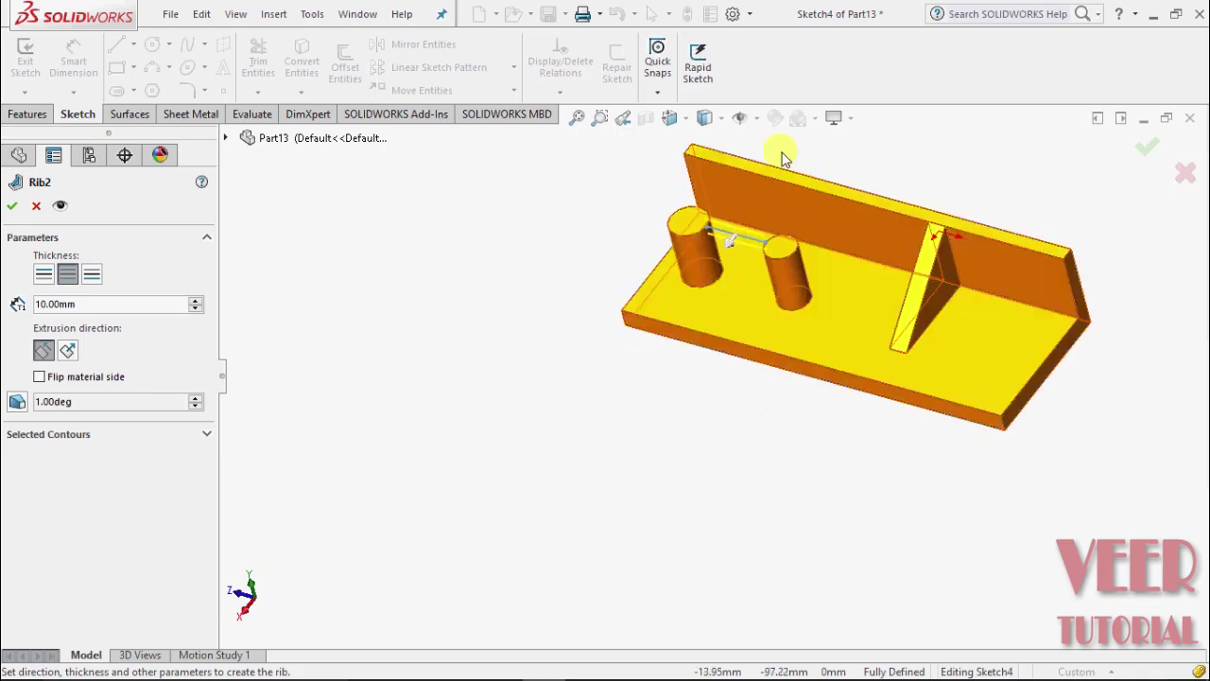
Create Rib2, 10 mm thick and normal to the sketch, joining the two cylinders, then fit view
scroll(782, 154, "down", 3)
scroll(695, 326, "up", 3)
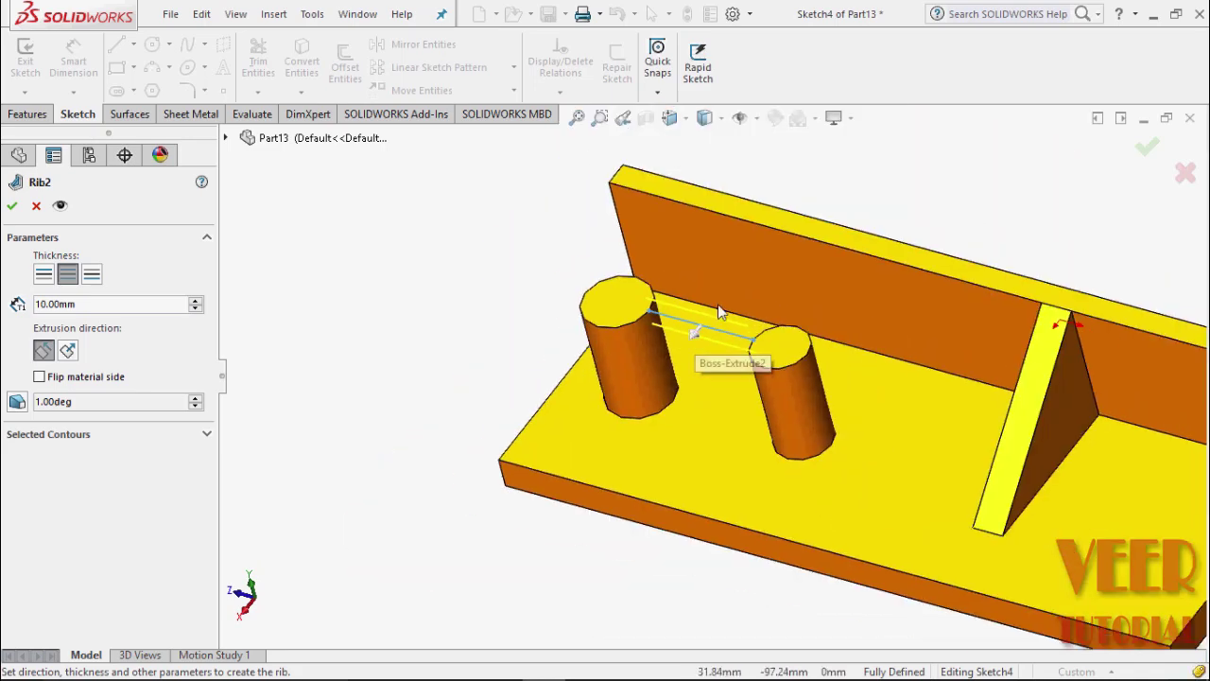
scroll(698, 331, "down", 2)
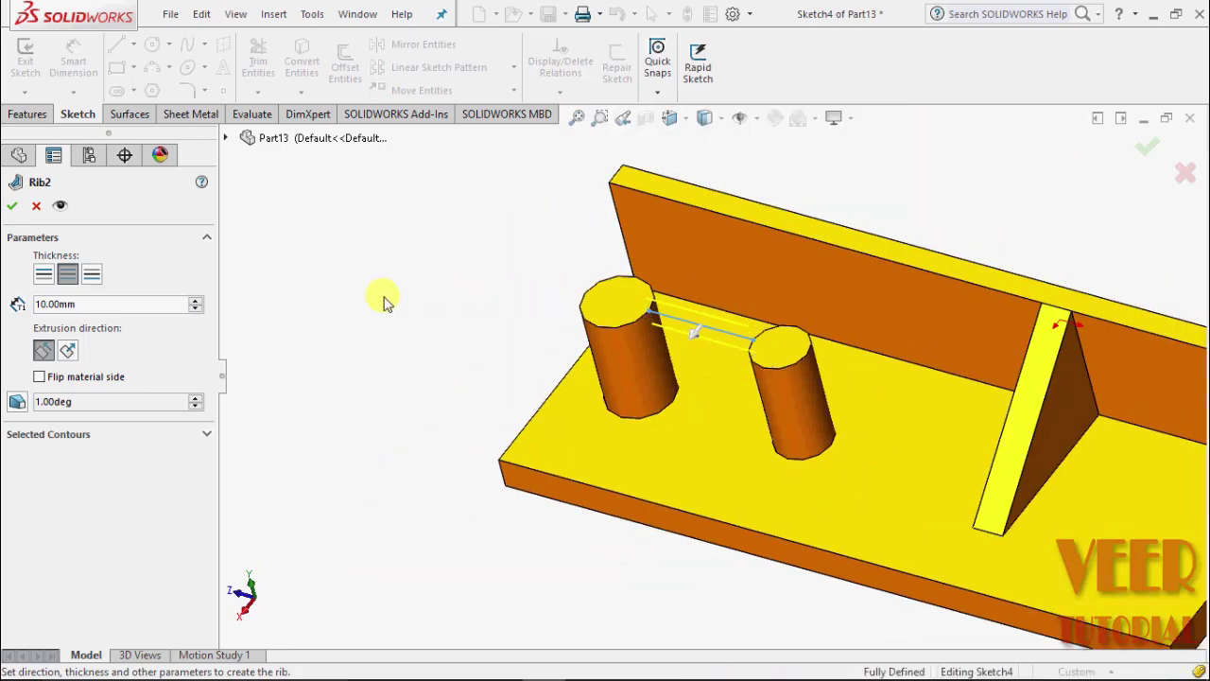
left_click(291, 451)
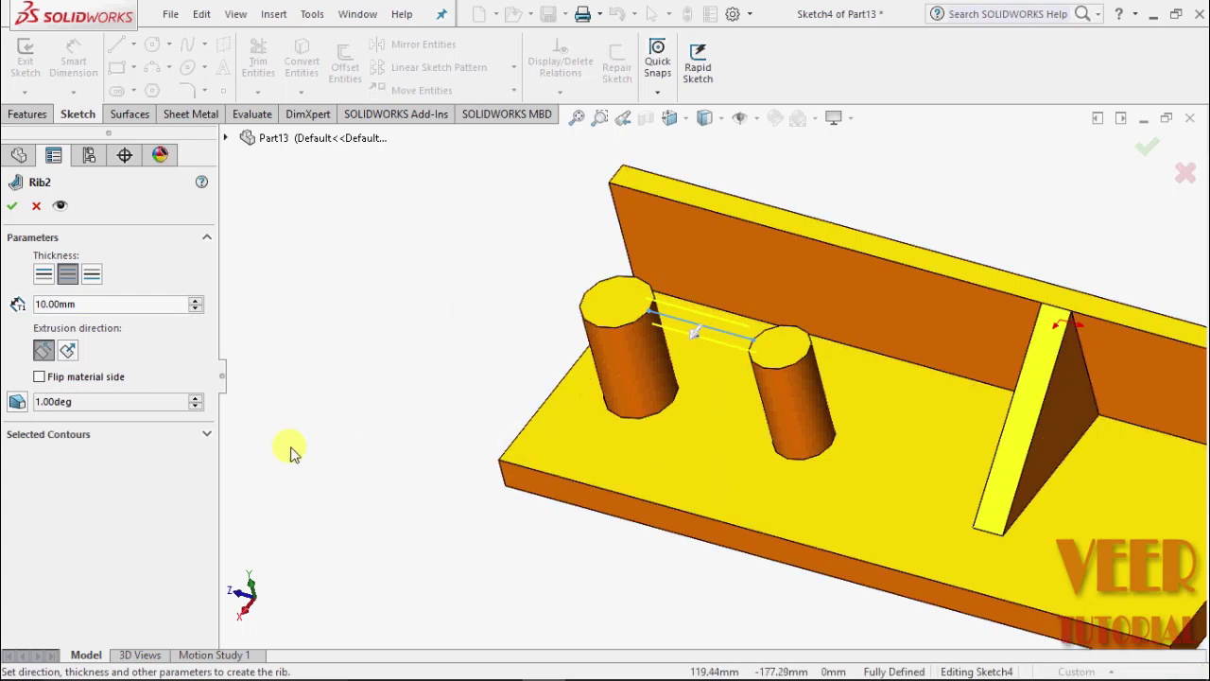
left_click(67, 351)
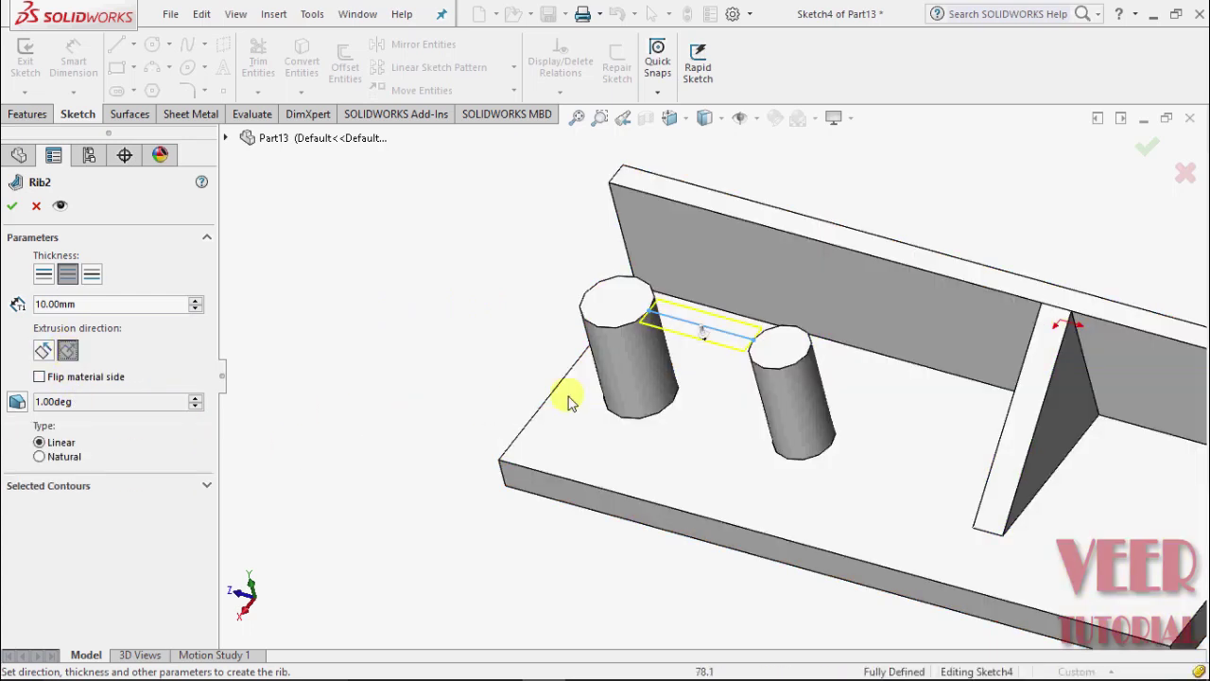
scroll(718, 300, "down", 3)
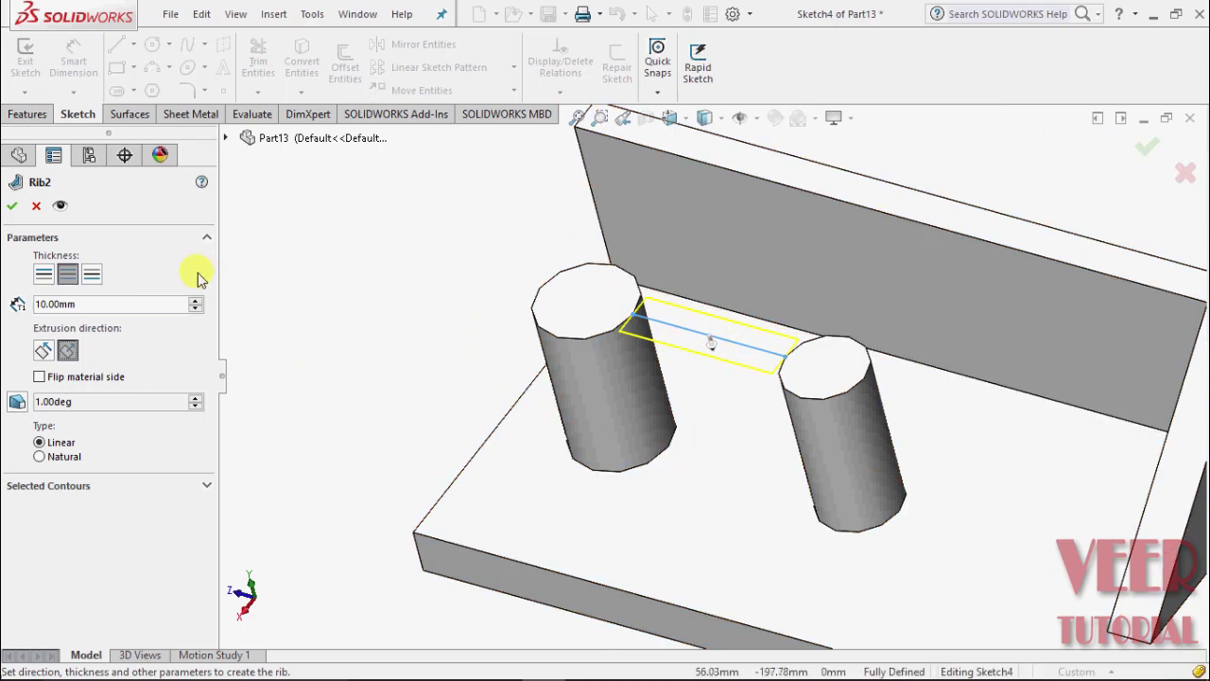
left_click(13, 206)
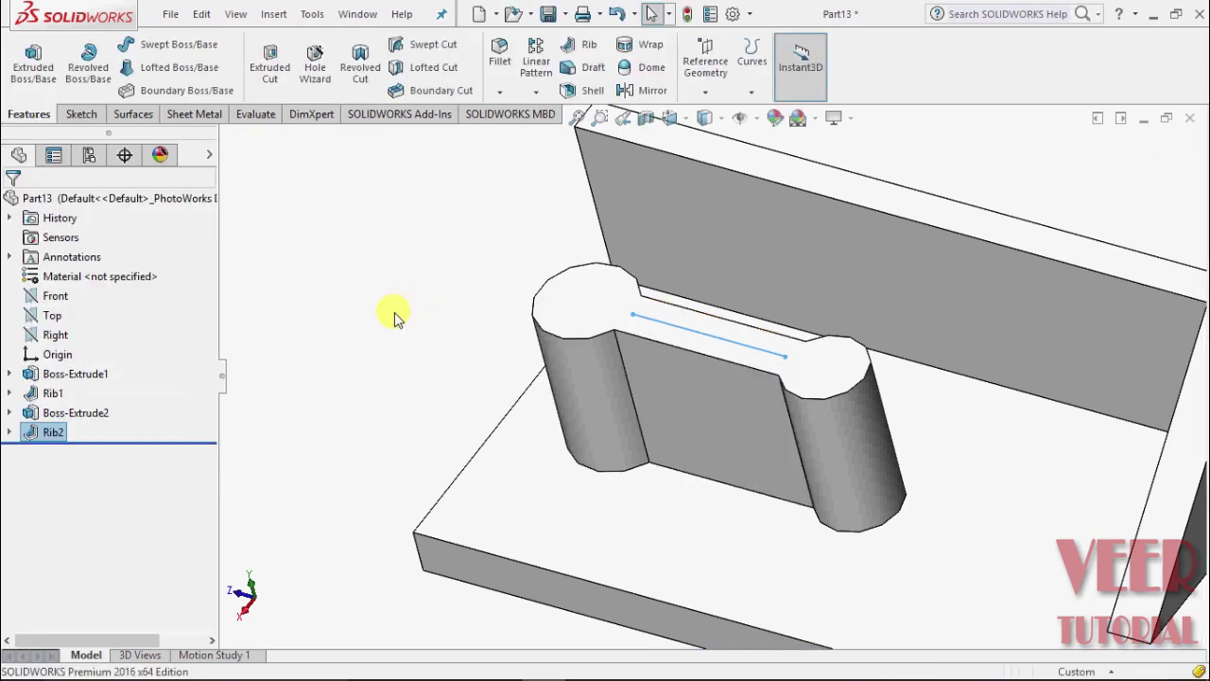
key("f")
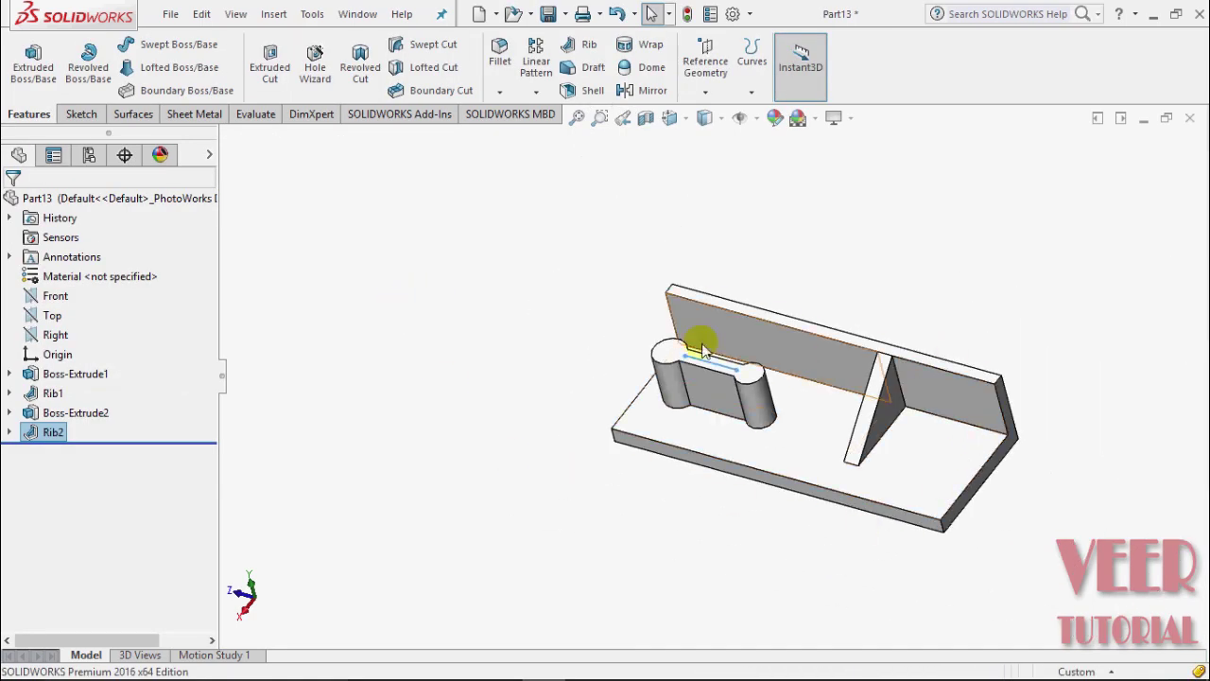
scroll(999, 482, "down", 2)
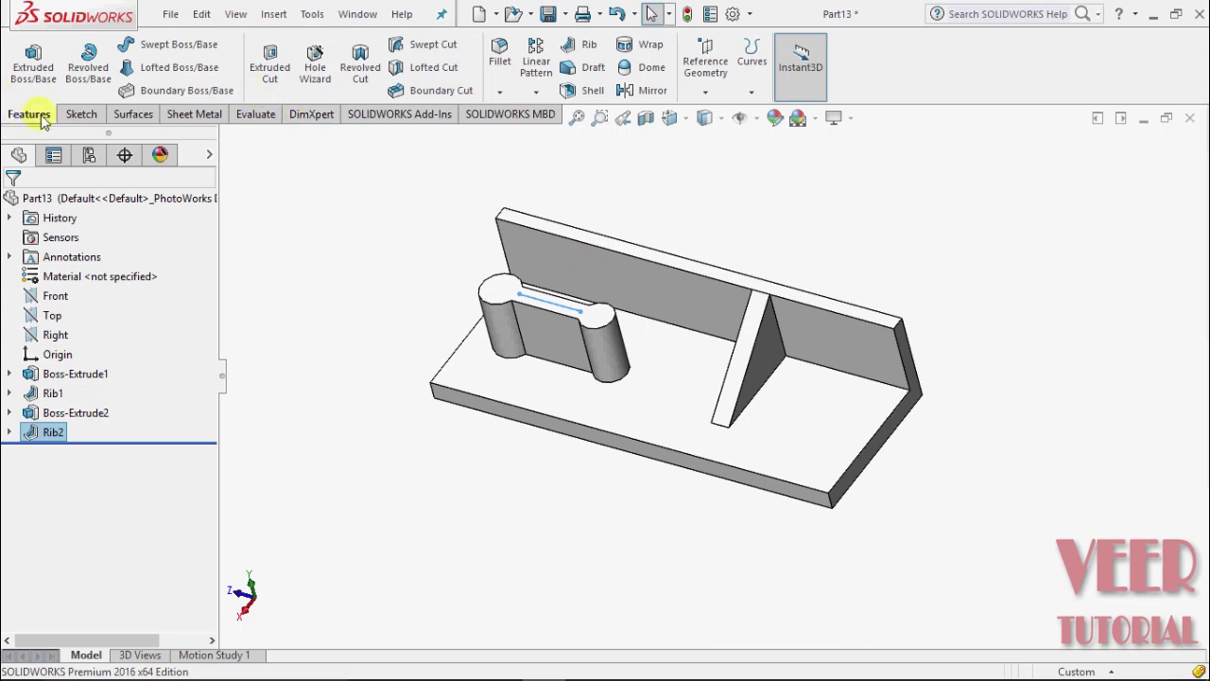
Start an extruded boss sketch on the base's top face using Corner Rectangle
left_click(33, 61)
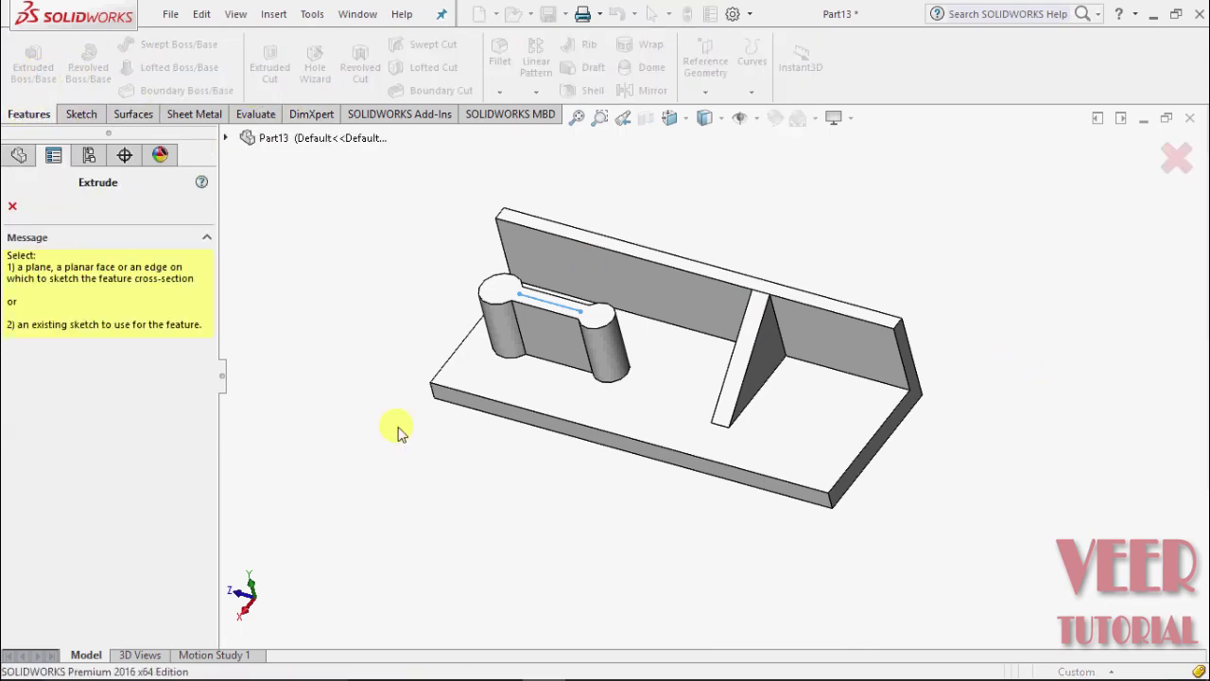
left_click(807, 402)
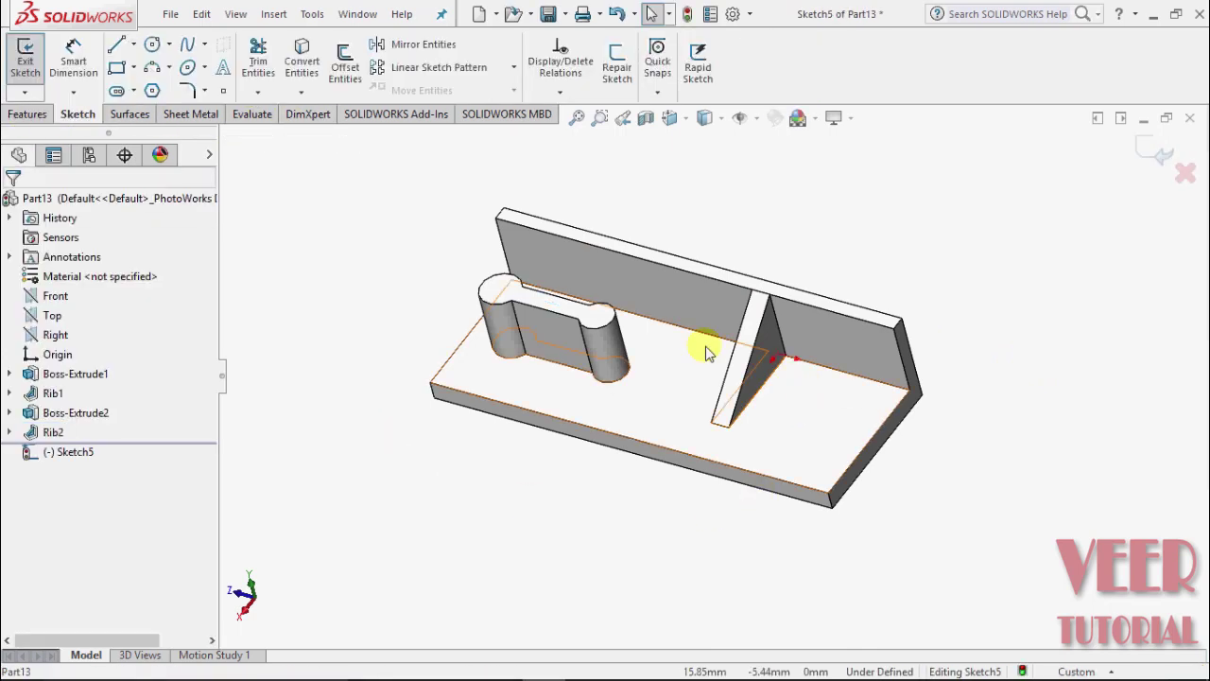
left_click(134, 67)
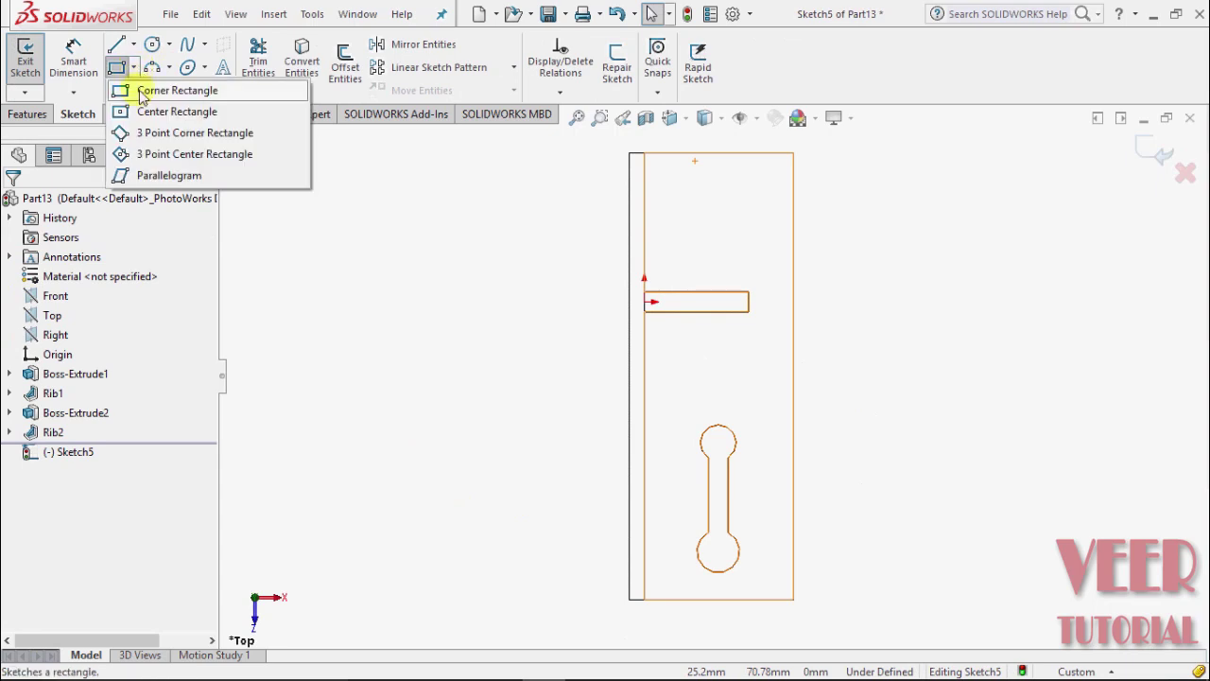
left_click(141, 91)
Draw an outer square above the diagonal rib and a smaller square nested inside it
left_click(667, 176)
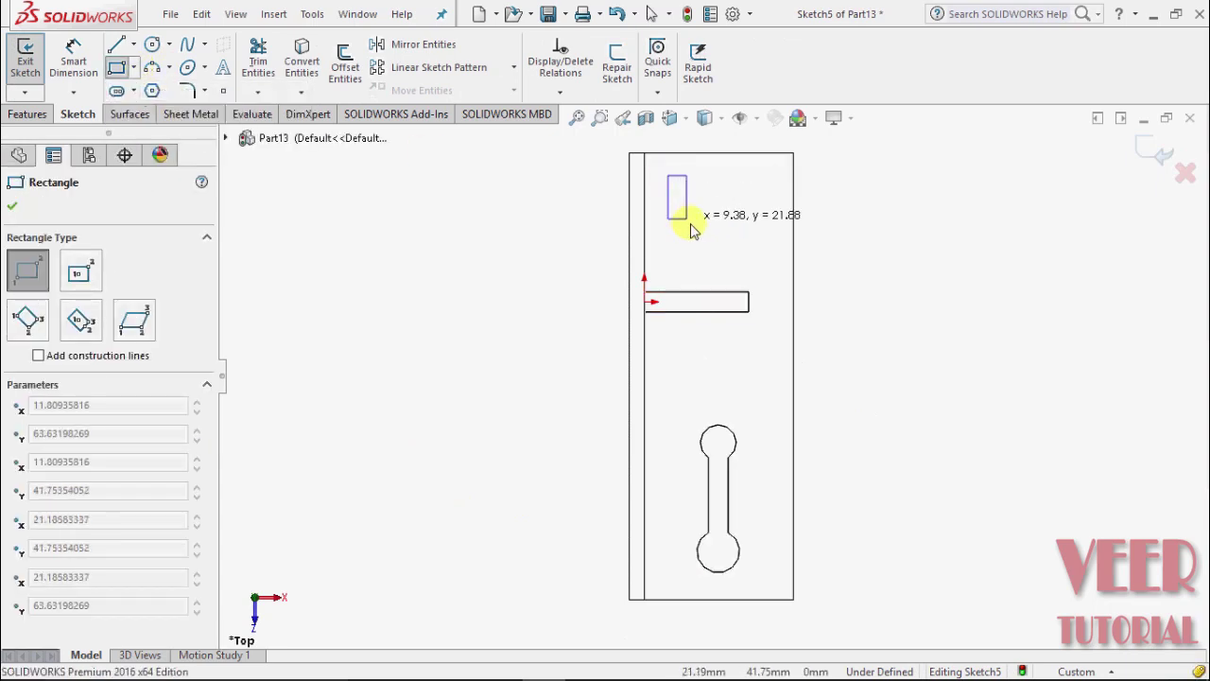
left_click(773, 280)
scroll(794, 208, "down", 1)
scroll(794, 208, "down", 3)
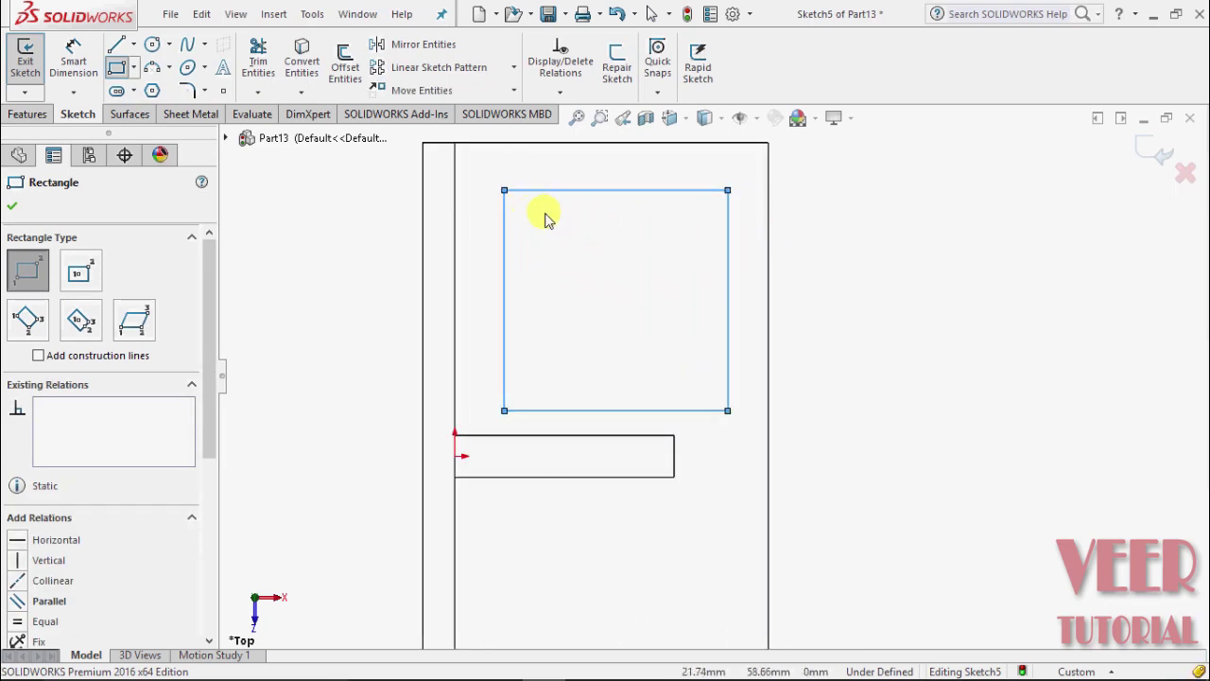
left_click(528, 212)
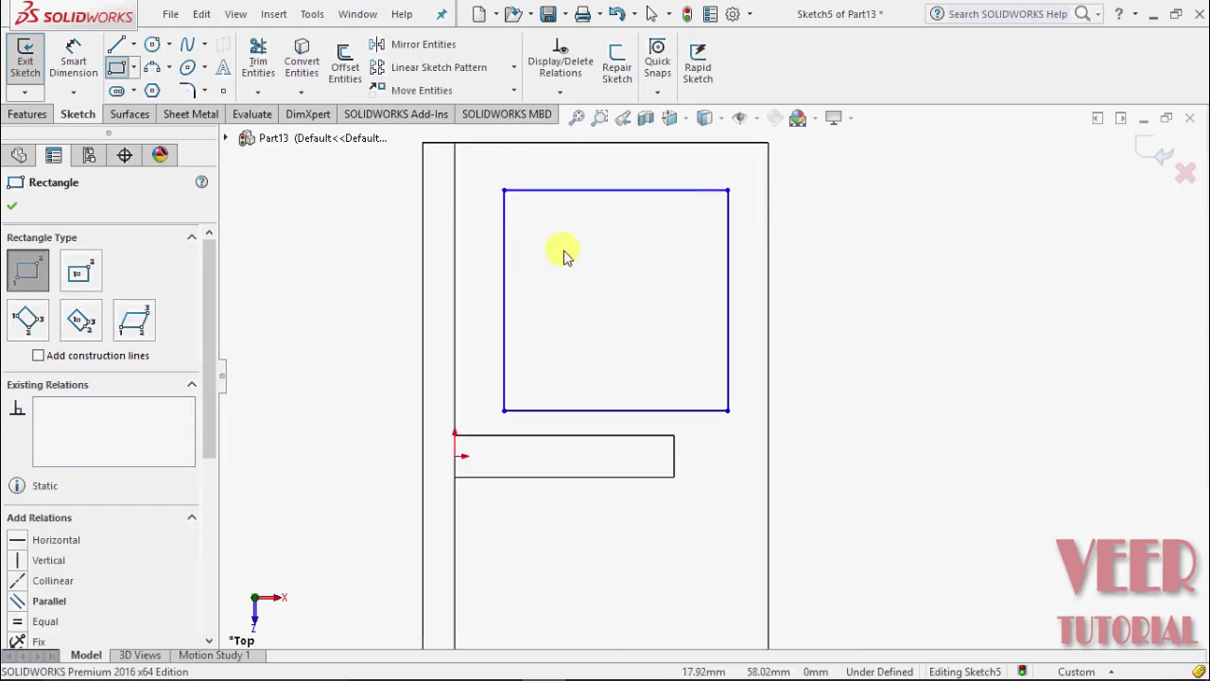
left_click(700, 384)
left_click(12, 205)
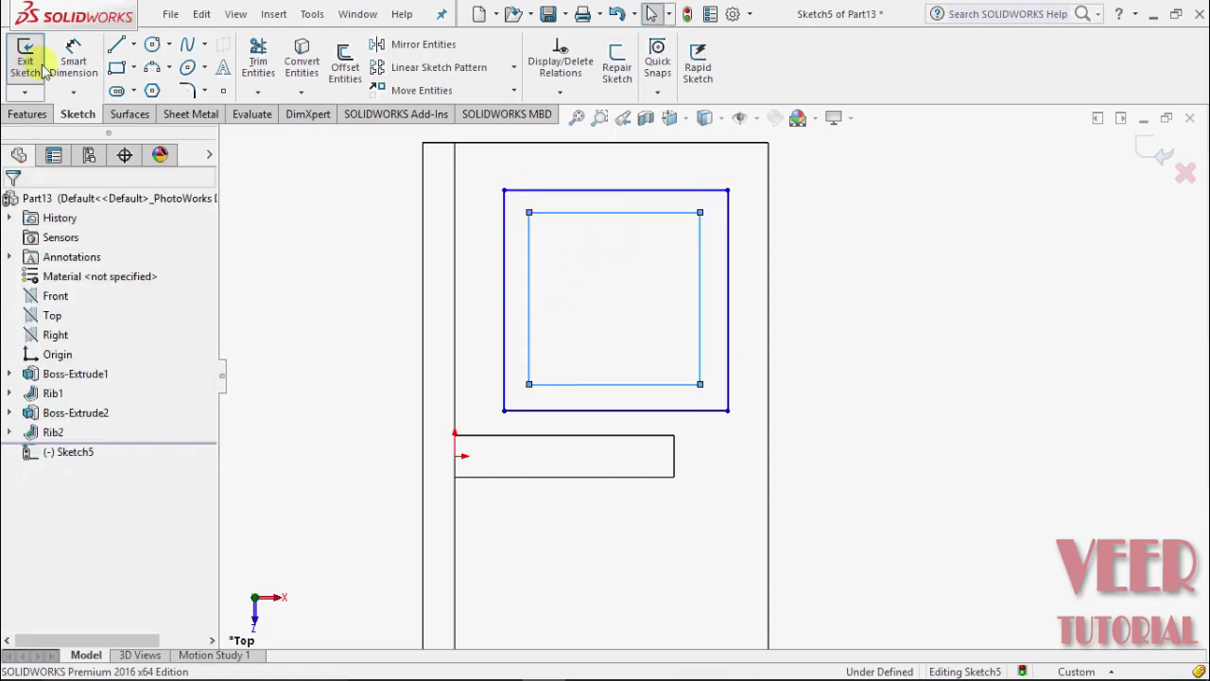
left_click(24, 55)
Extrude the nested squares Blind 35.00 mm into Boss-Extrude3 and clear the selection
key("e")
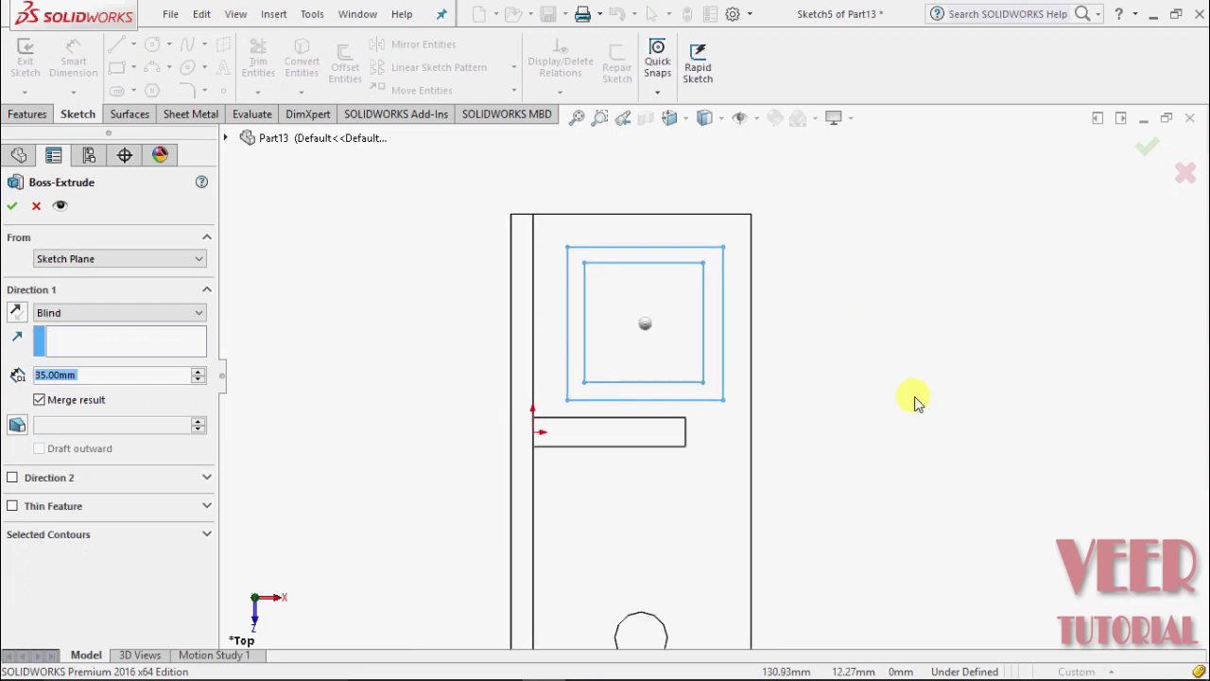
mouse_move(866, 311)
middle_mouse_down()
mouse_move(735, 198)
mouse_move(668, 427)
mouse_move(710, 405)
mouse_move(724, 451)
mouse_move(708, 405)
mouse_move(784, 302)
middle_mouse_up()
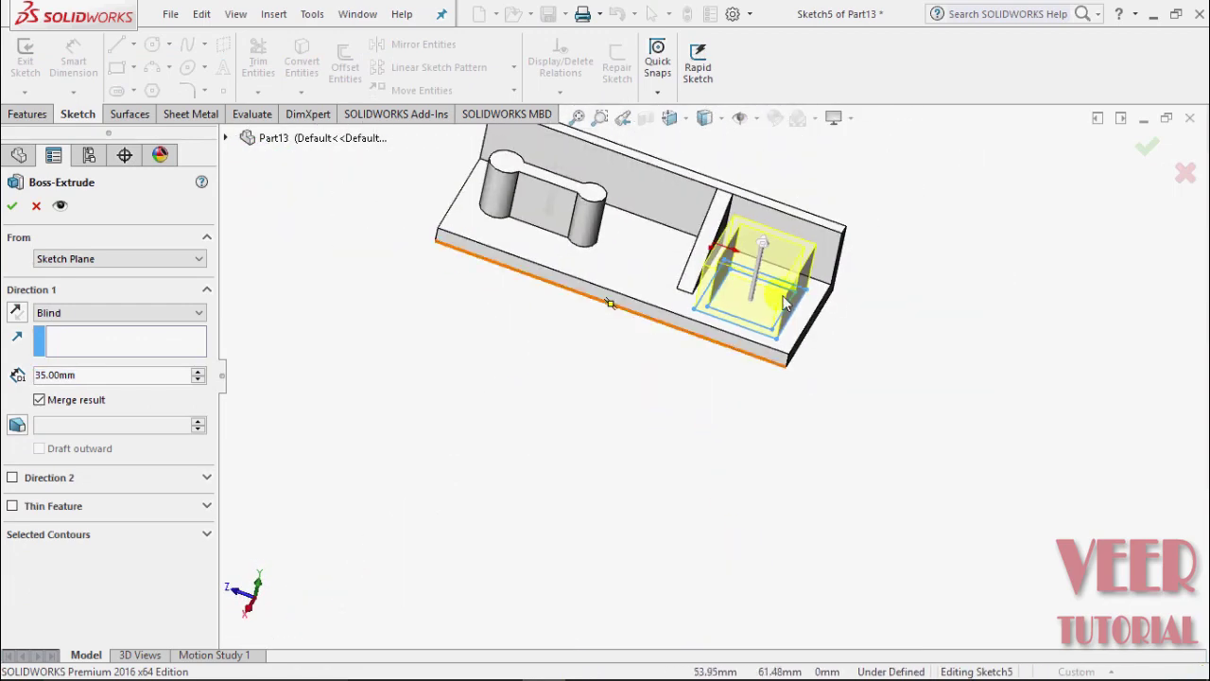
scroll(784, 253, "down", 2)
scroll(777, 257, "down", 2)
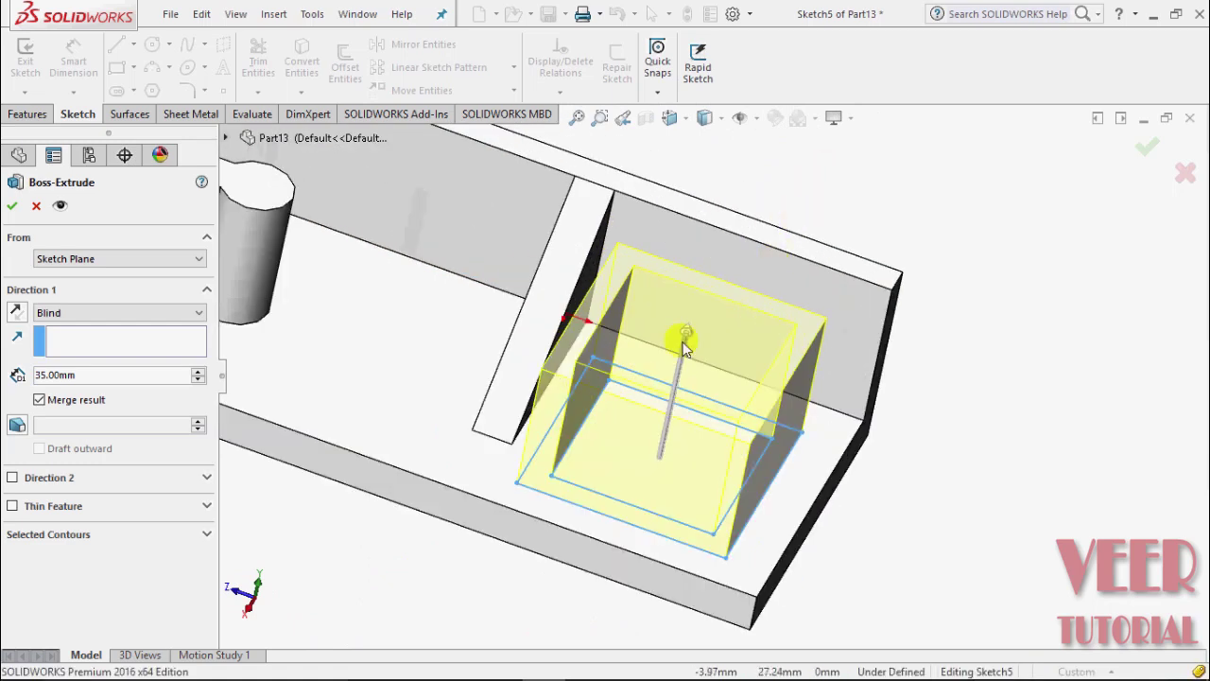
left_click(14, 207)
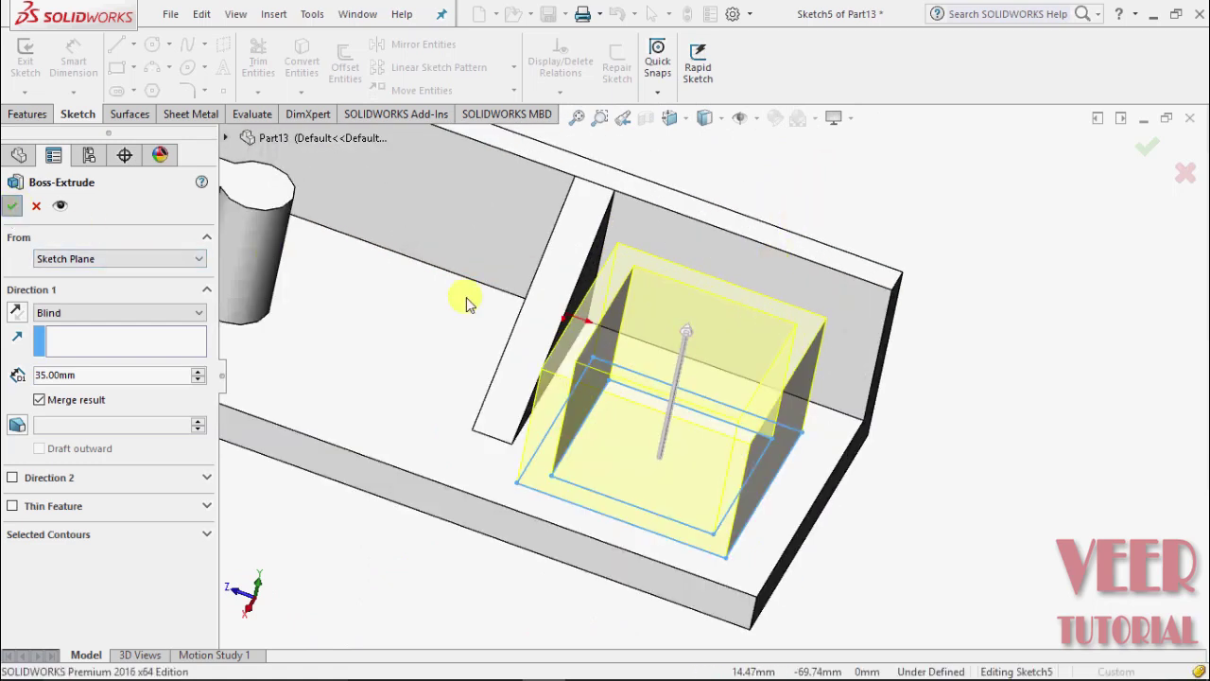
left_click(976, 293)
scroll(974, 289, "up", 2)
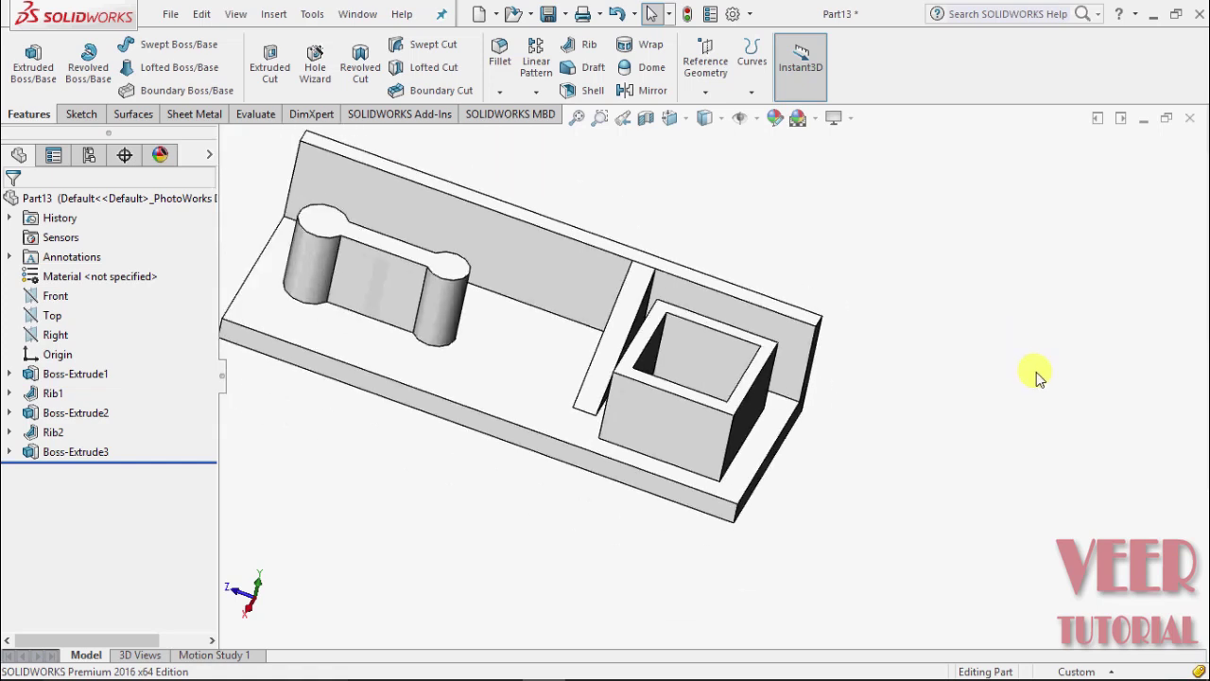
scroll(1077, 383, "up", 2)
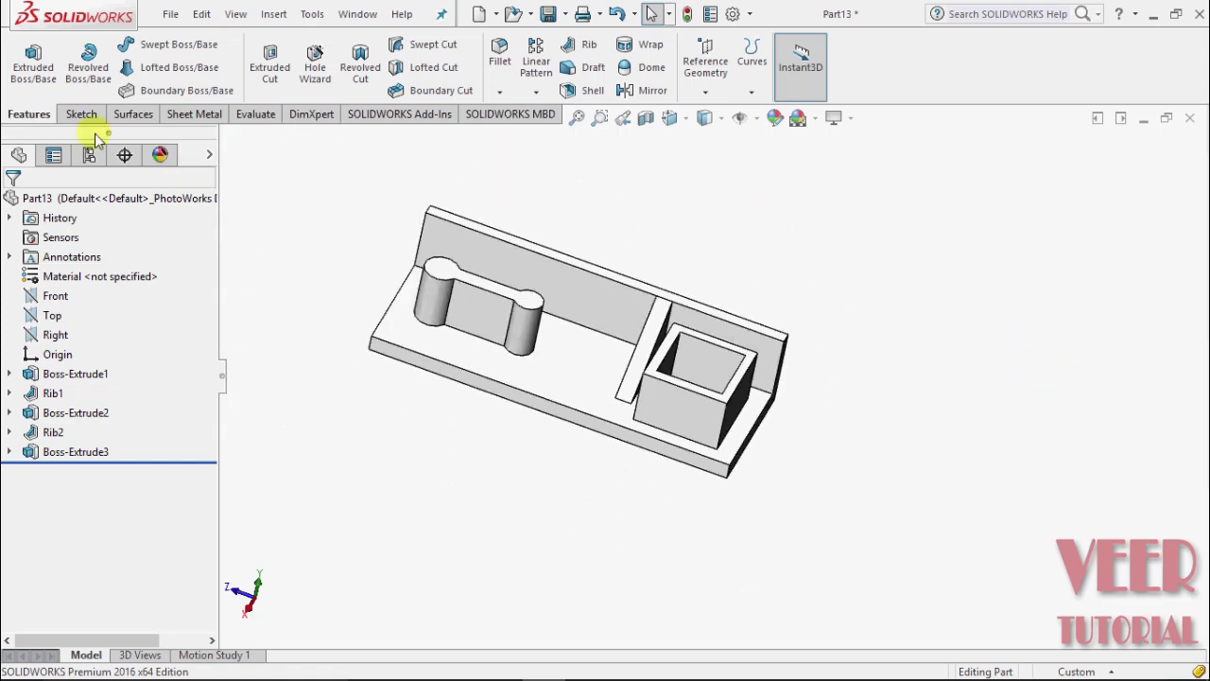
Start a sketch on the square boss's top face and switch to Top view
left_click(582, 45)
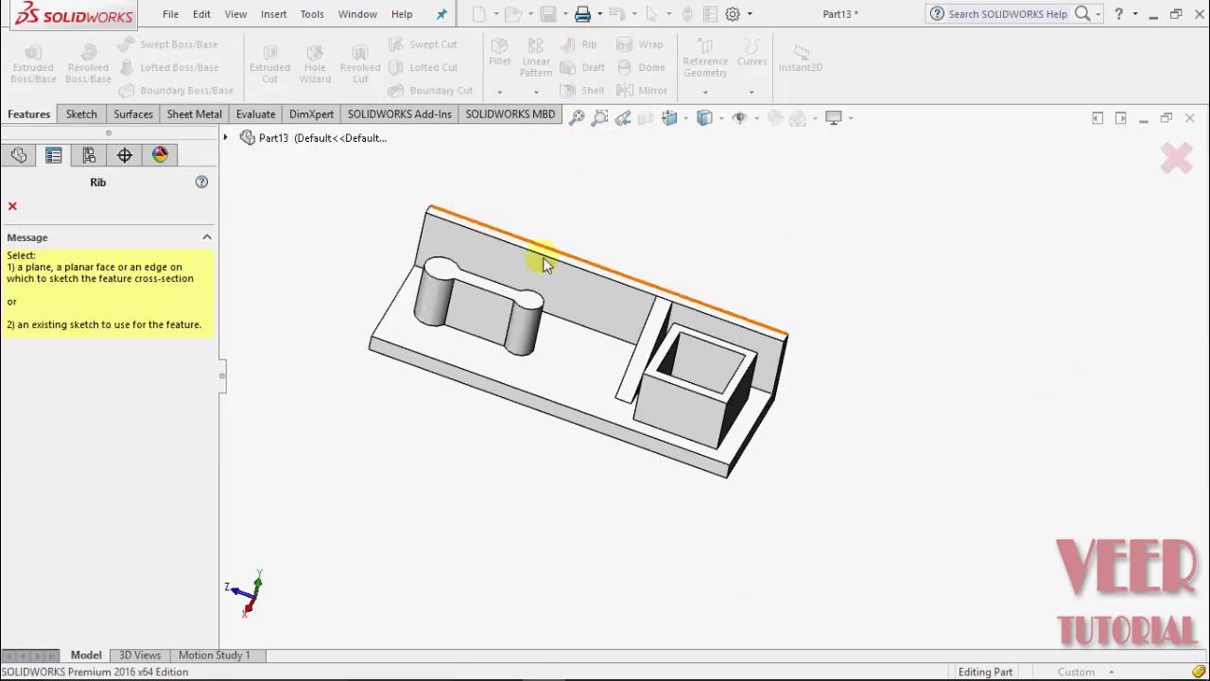
scroll(718, 378, "down", 3)
key("Escape")
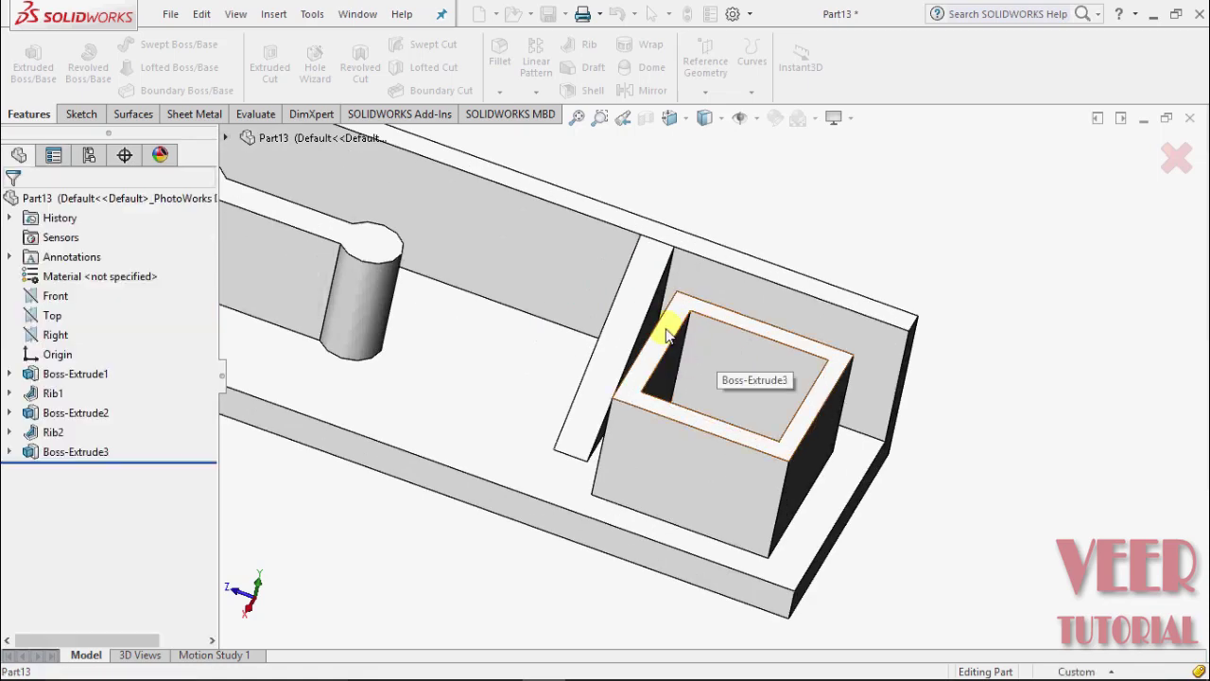
left_click(667, 336)
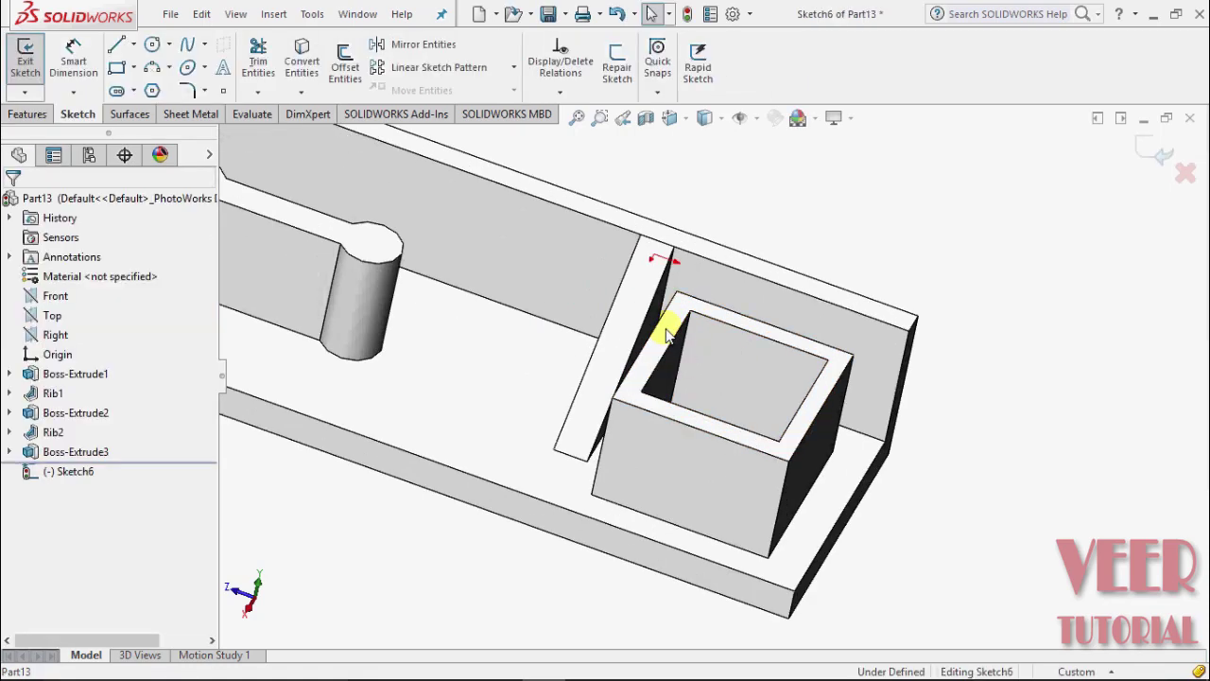
left_click(688, 125)
left_click(700, 164)
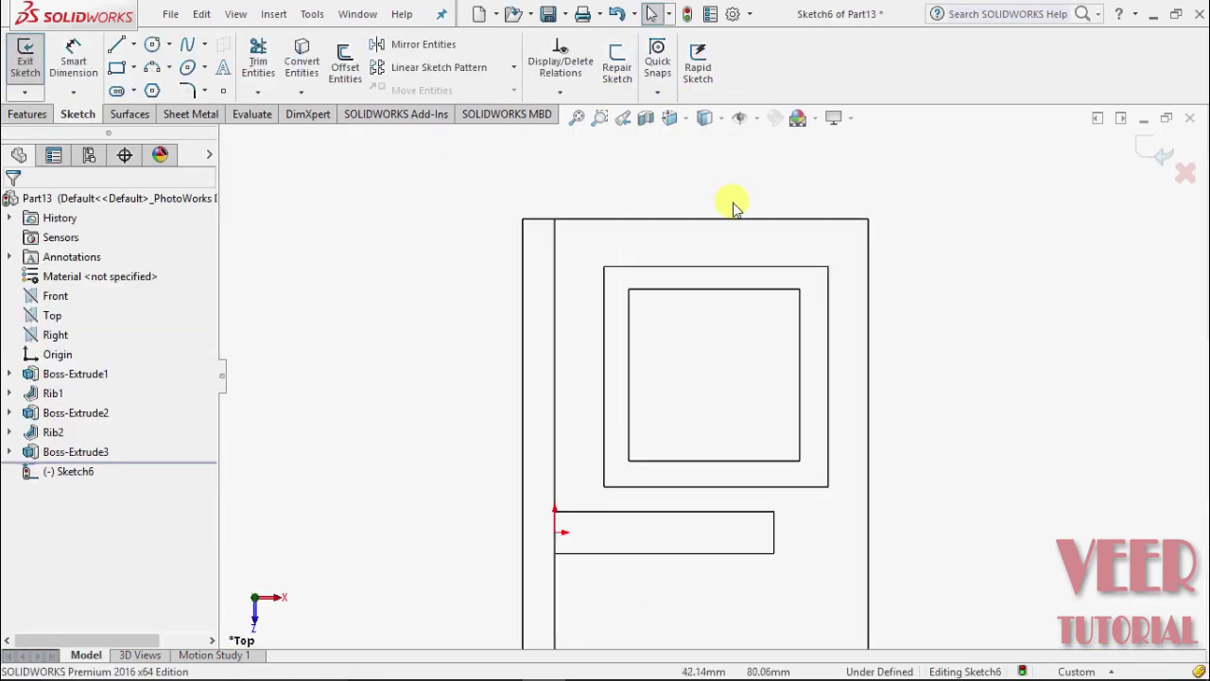
scroll(865, 415, "down", 3)
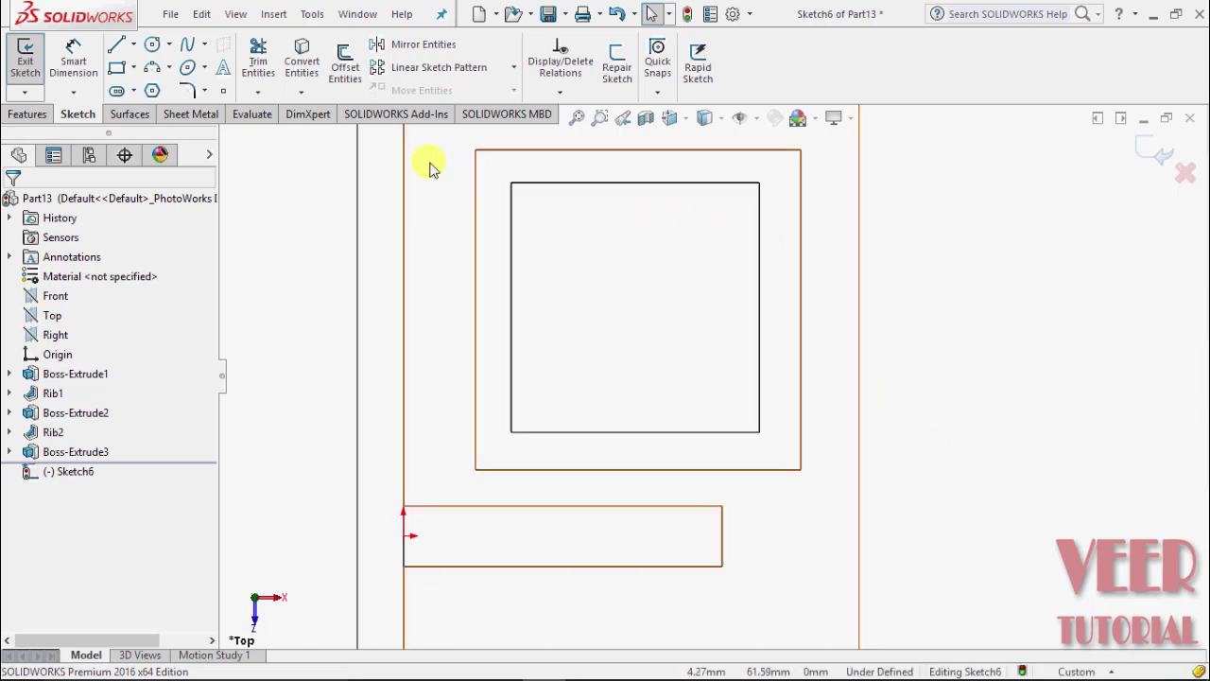
Draw three connected line segments zigzagging from one inner corner to the opposite corner
left_click(134, 44)
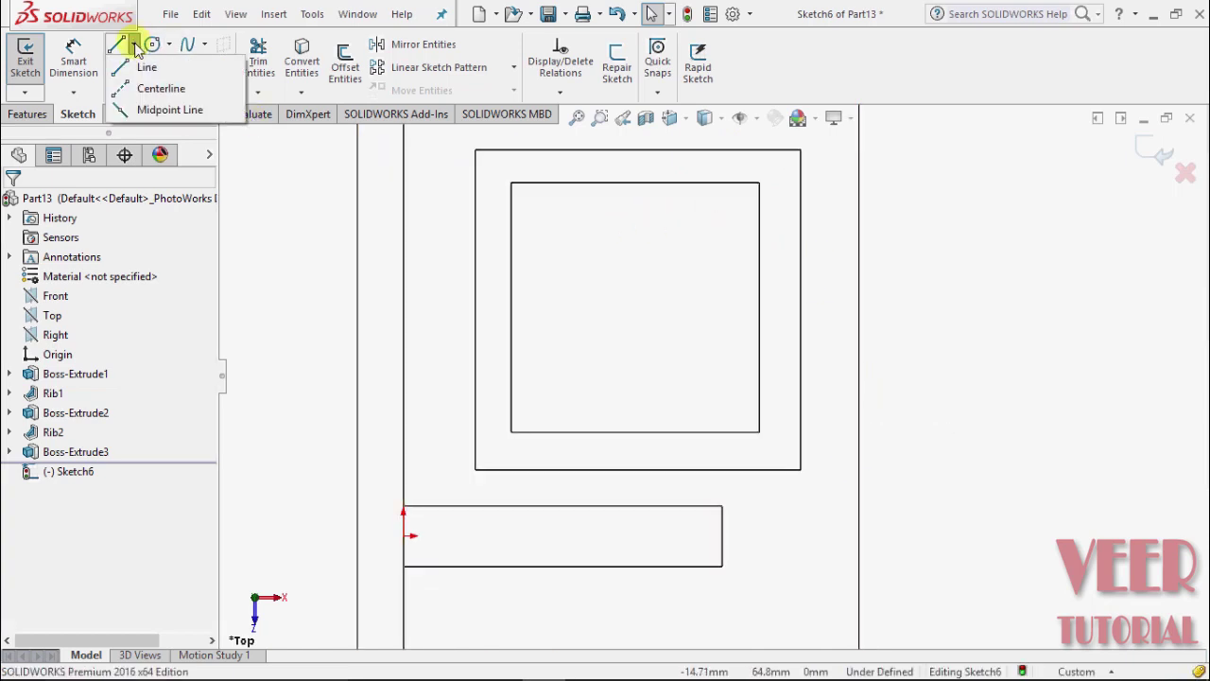
left_click(146, 67)
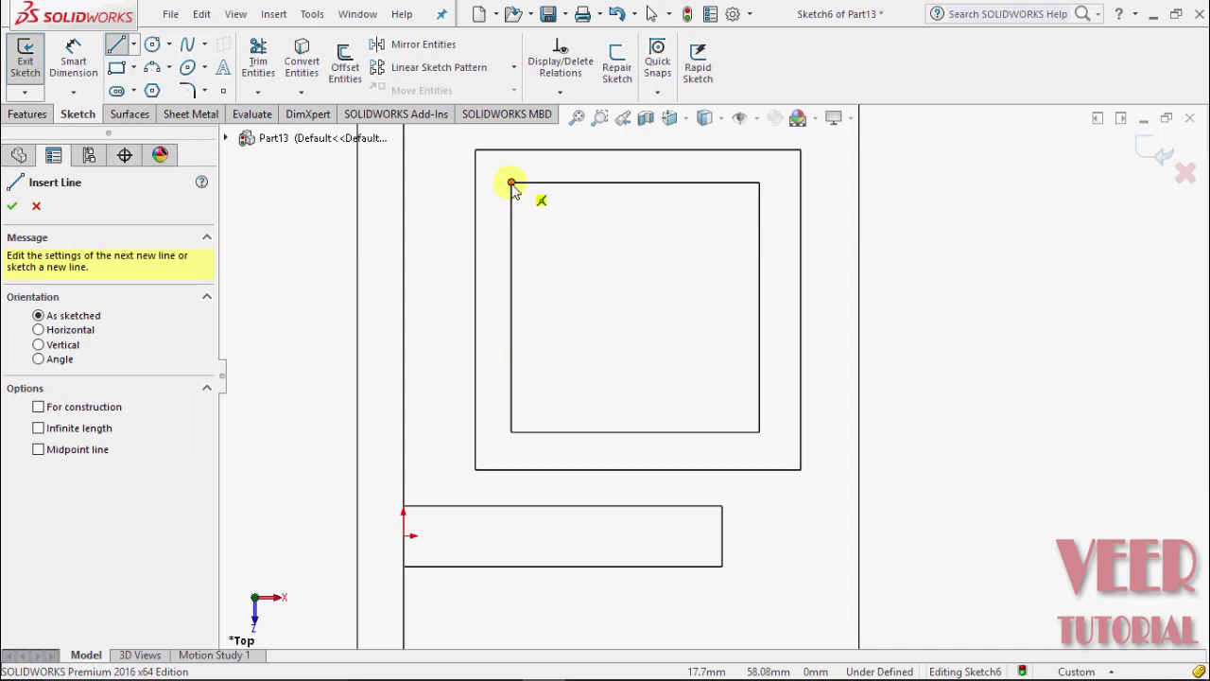
left_click_drag(511, 182, 665, 257)
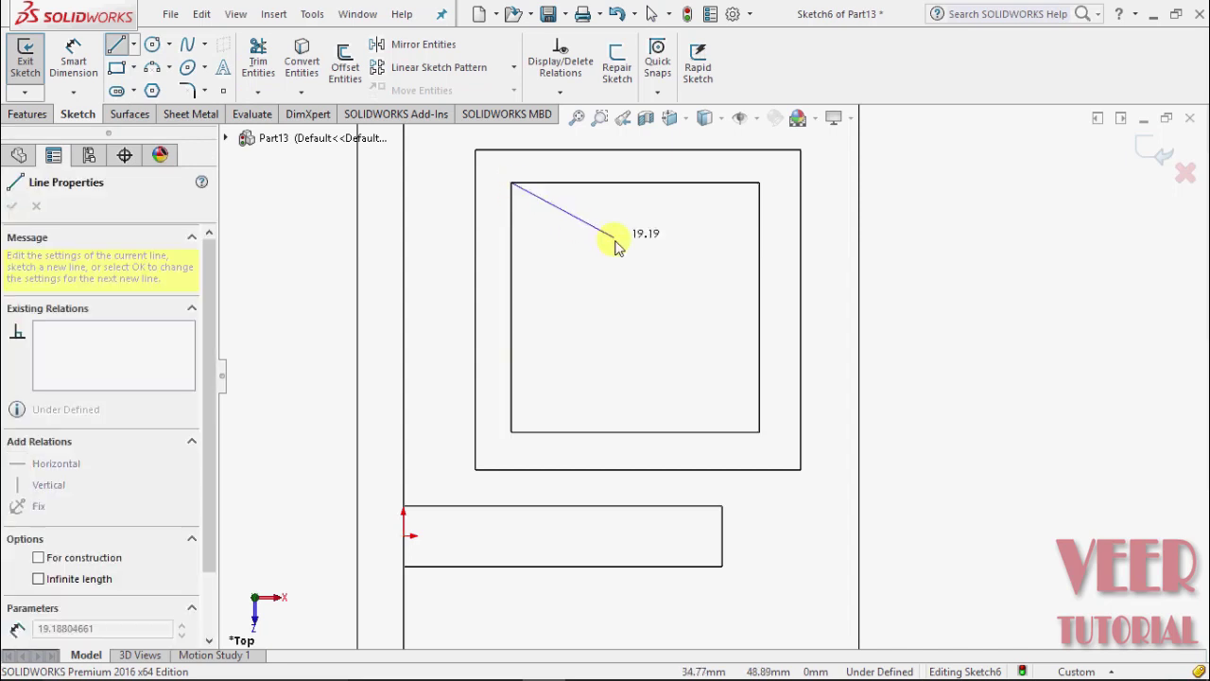
left_click(664, 257)
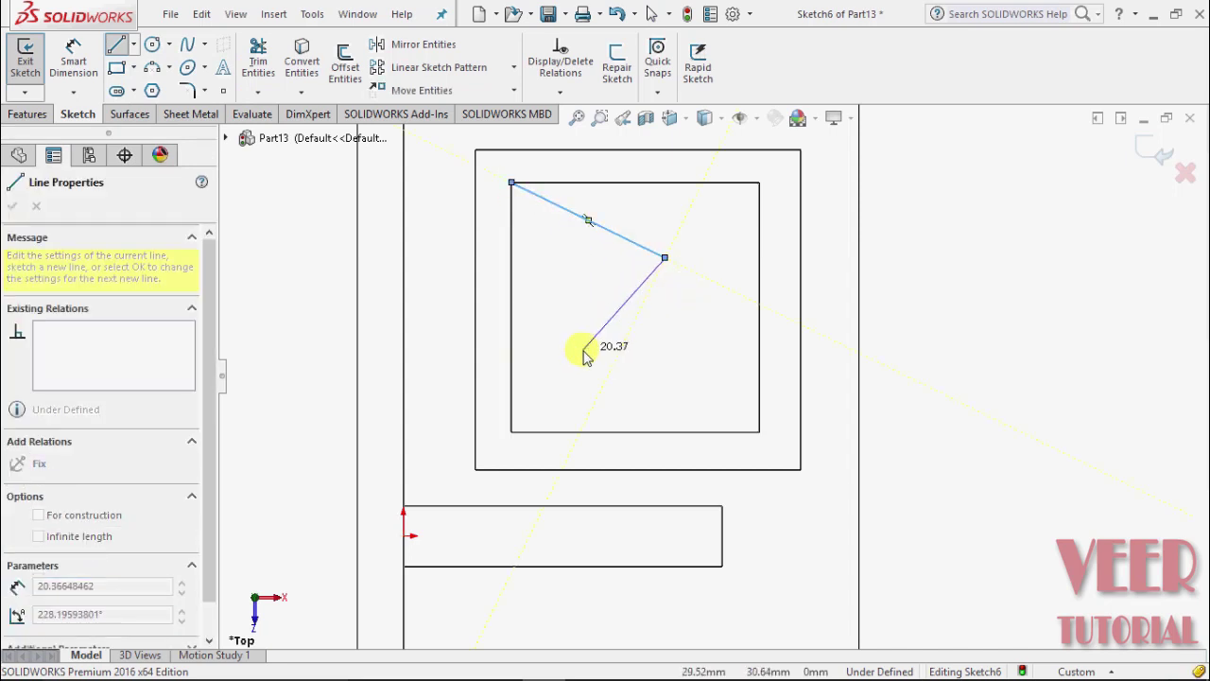
left_click(583, 350)
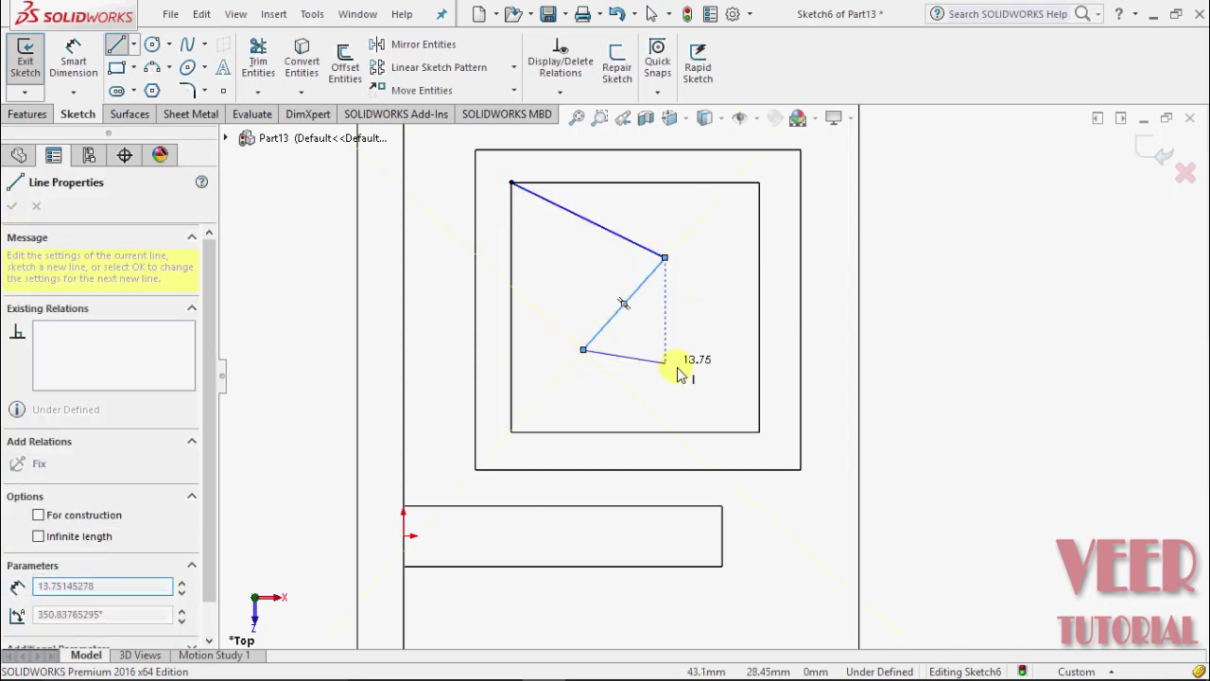
left_click(760, 433)
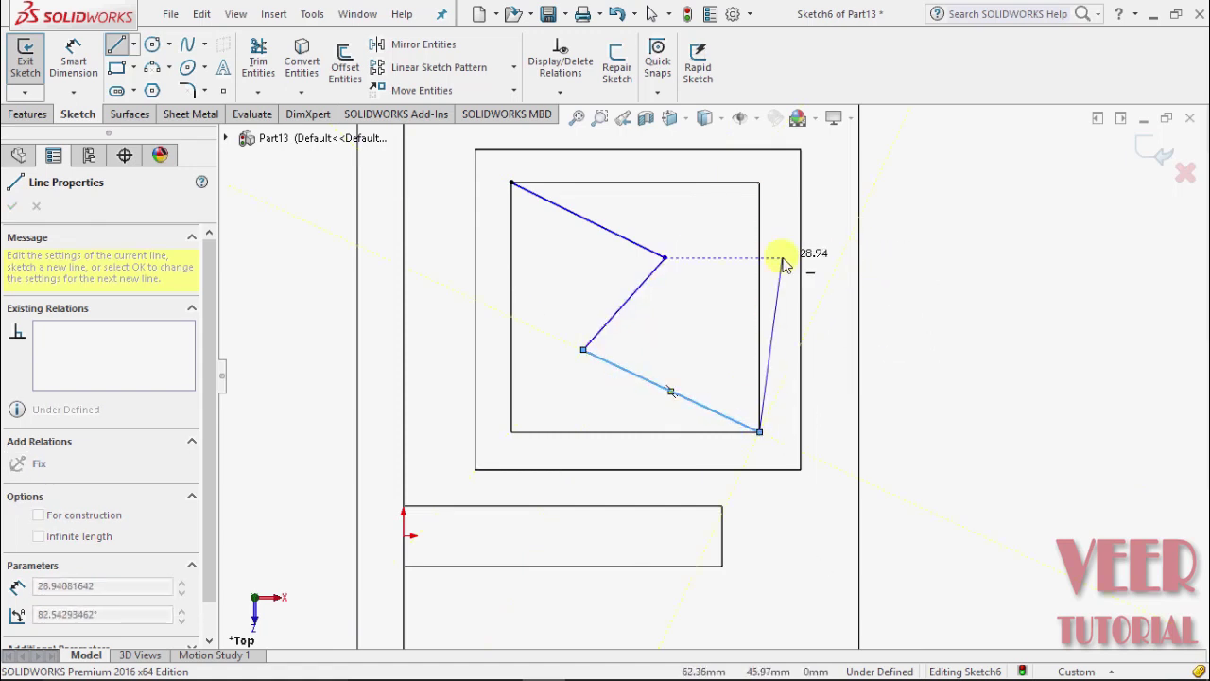
key("Escape")
Build Rib3 from the zigzag at 10.00 mm, thickened to Second Side with material side flipped
left_click(15, 210)
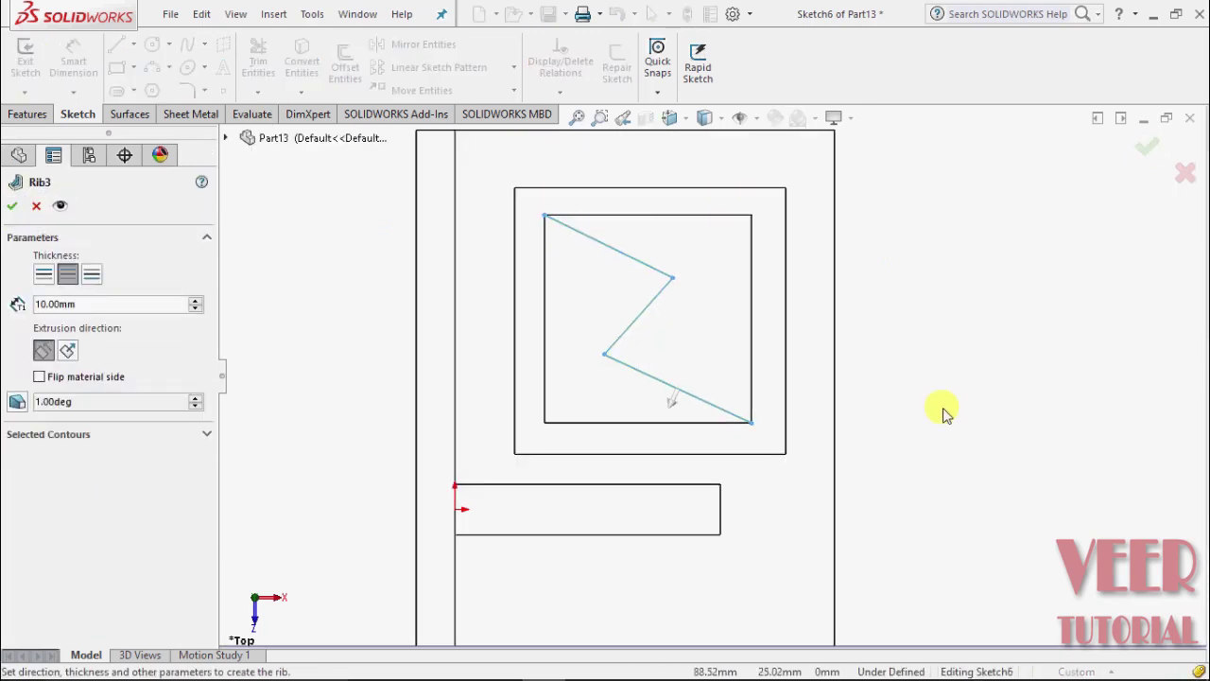
scroll(754, 385, "down", 2)
scroll(753, 386, "down", 2)
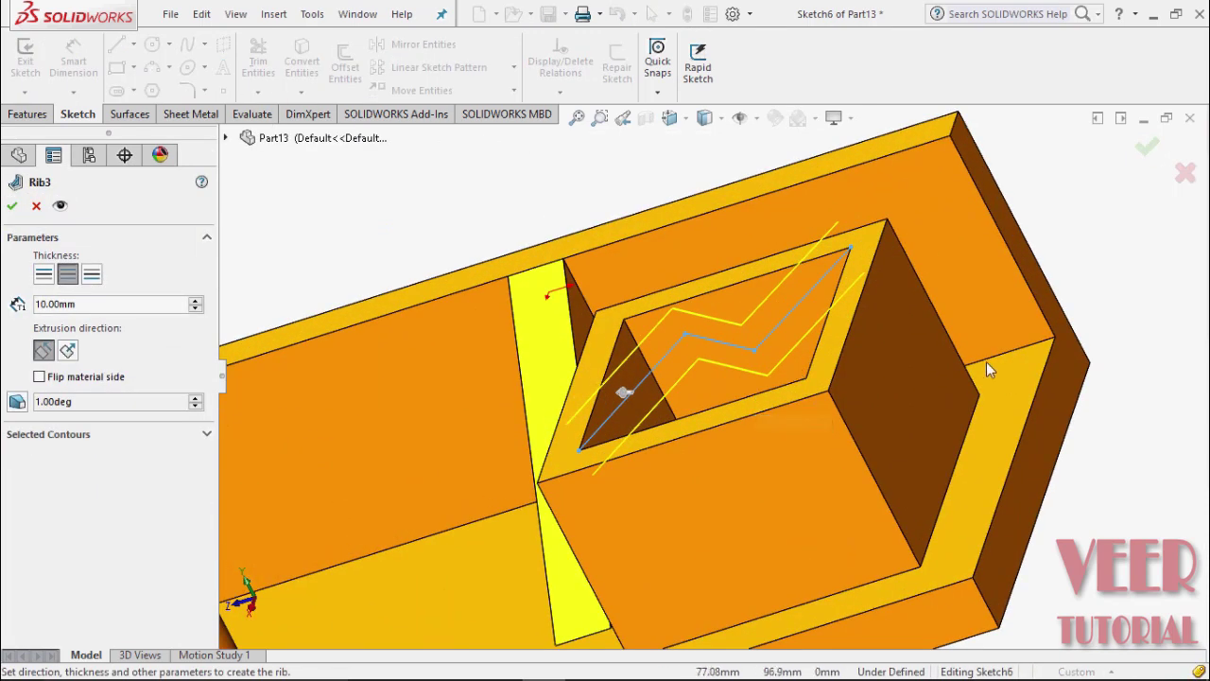
left_click(52, 282)
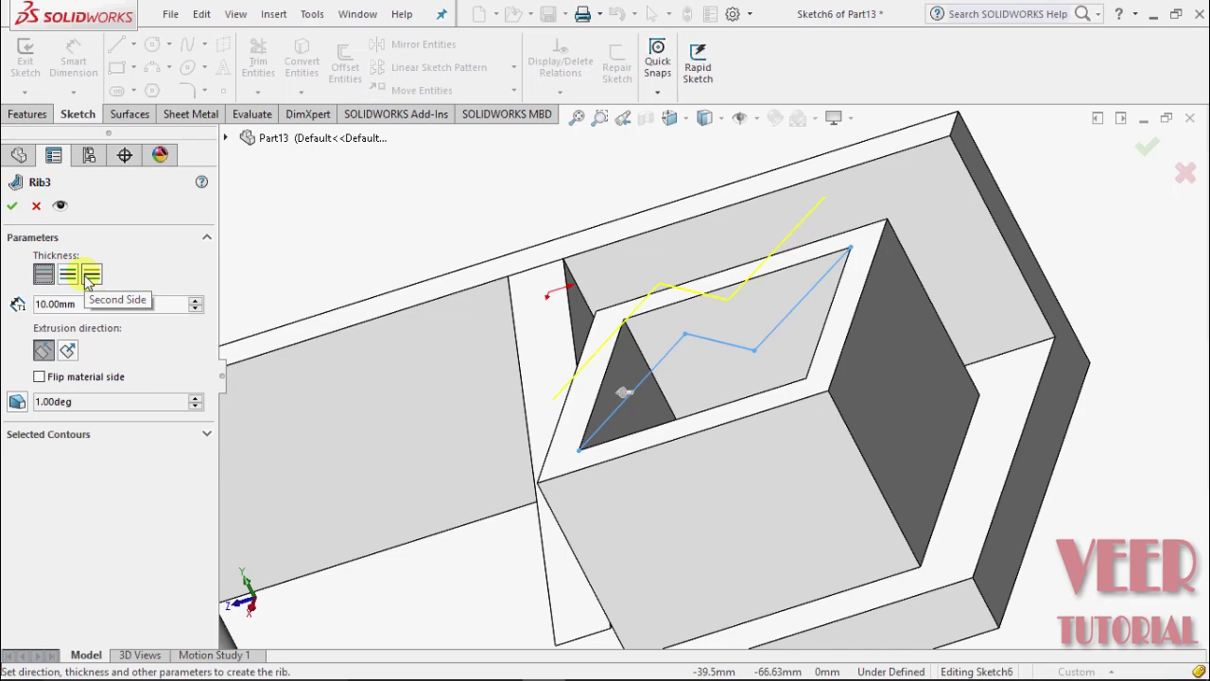
left_click(90, 276)
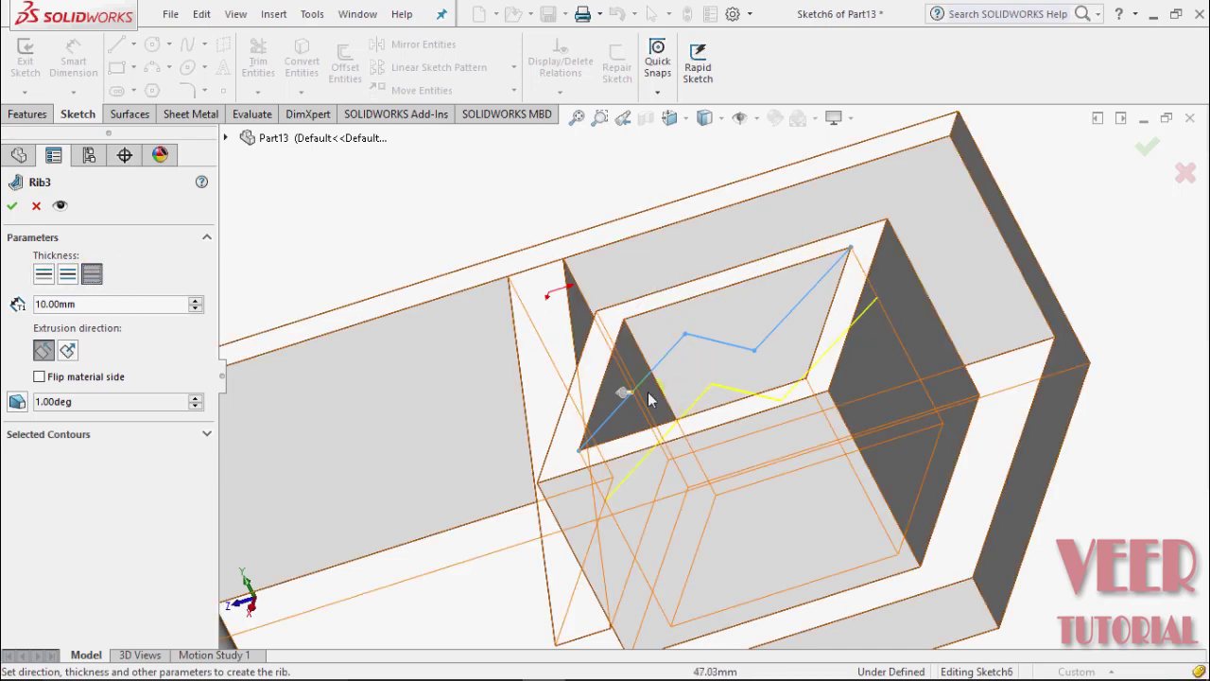
scroll(636, 406, "down", 3)
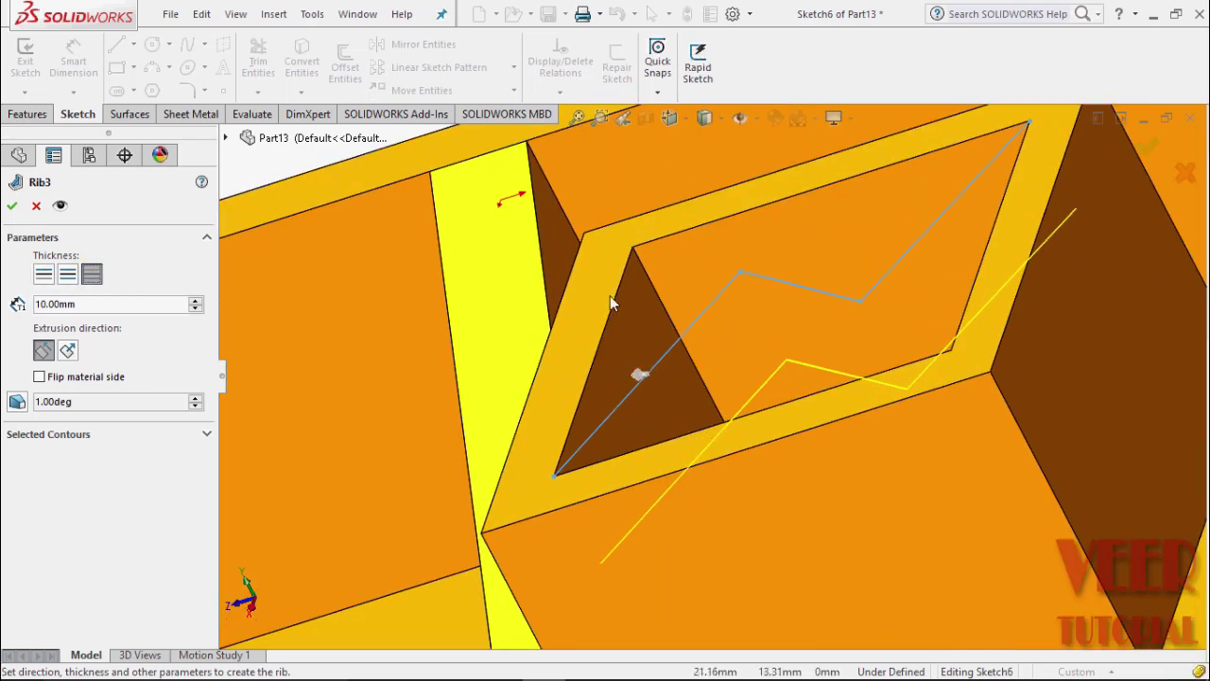
scroll(647, 332, "up", 2)
scroll(648, 332, "up", 2)
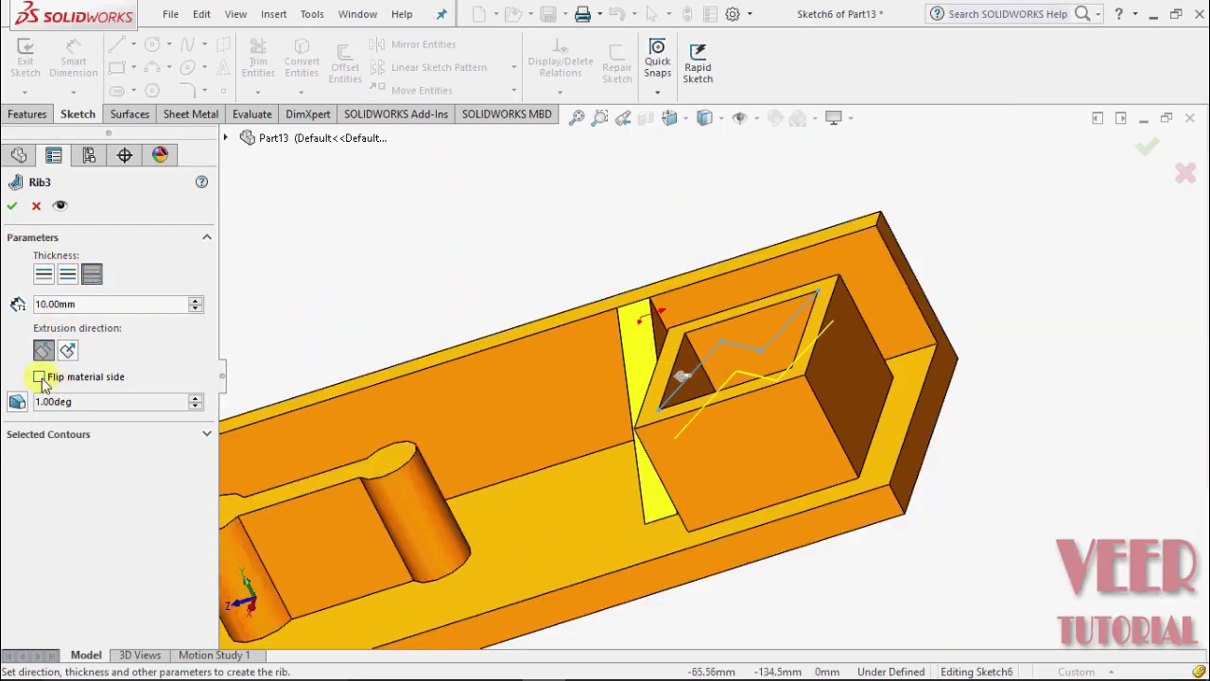
scroll(716, 400, "down", 2)
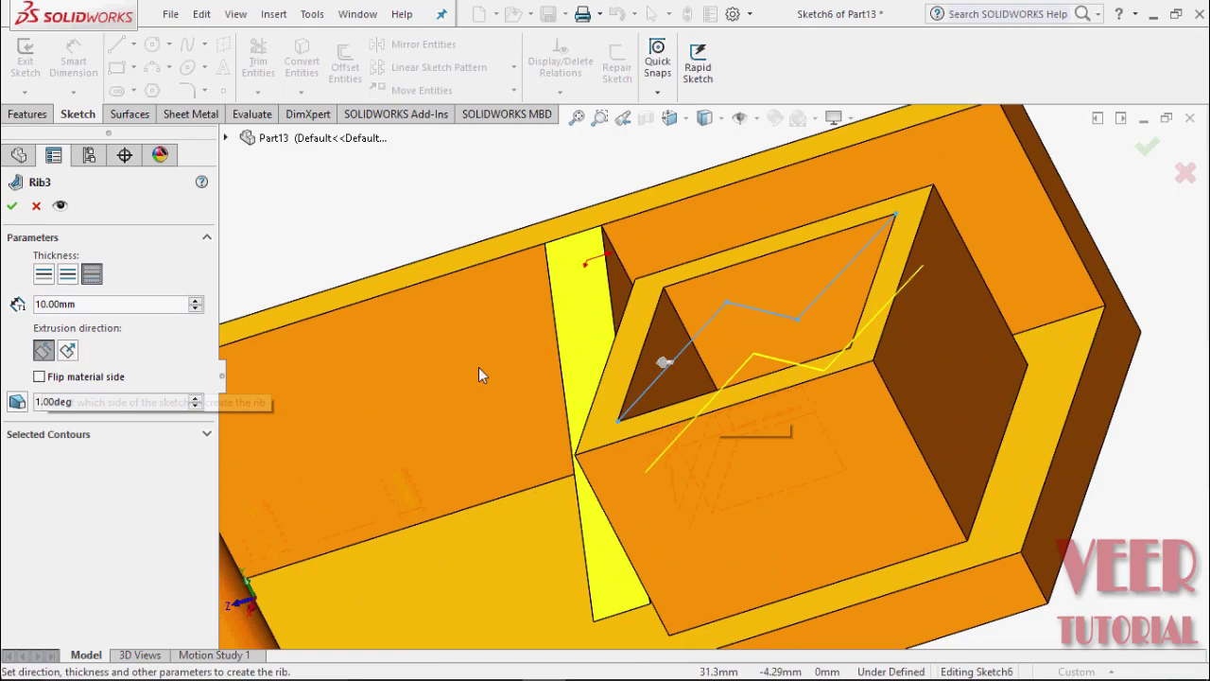
left_click(38, 377)
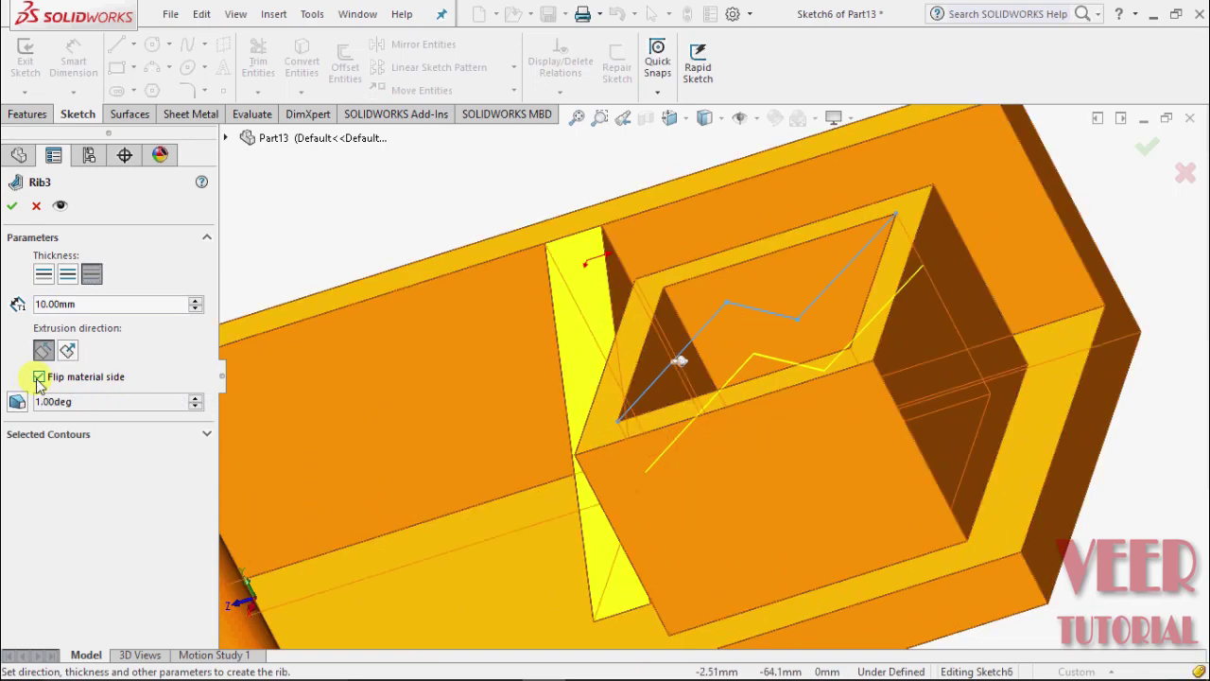
left_click(11, 207)
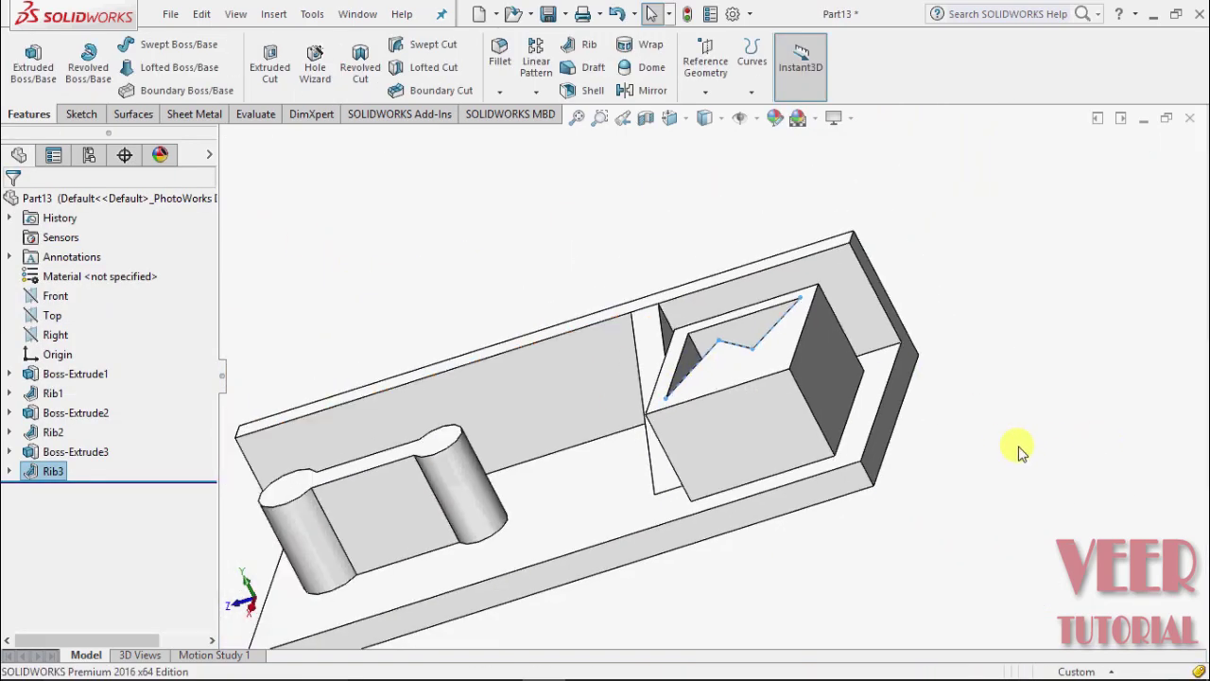
Rotate to look into the boss opening and reopen Rib3 via Edit Feature
mouse_move(1001, 436)
middle_mouse_down()
mouse_move(926, 262)
mouse_move(684, 208)
middle_mouse_up()
scroll(710, 386, "down", 2)
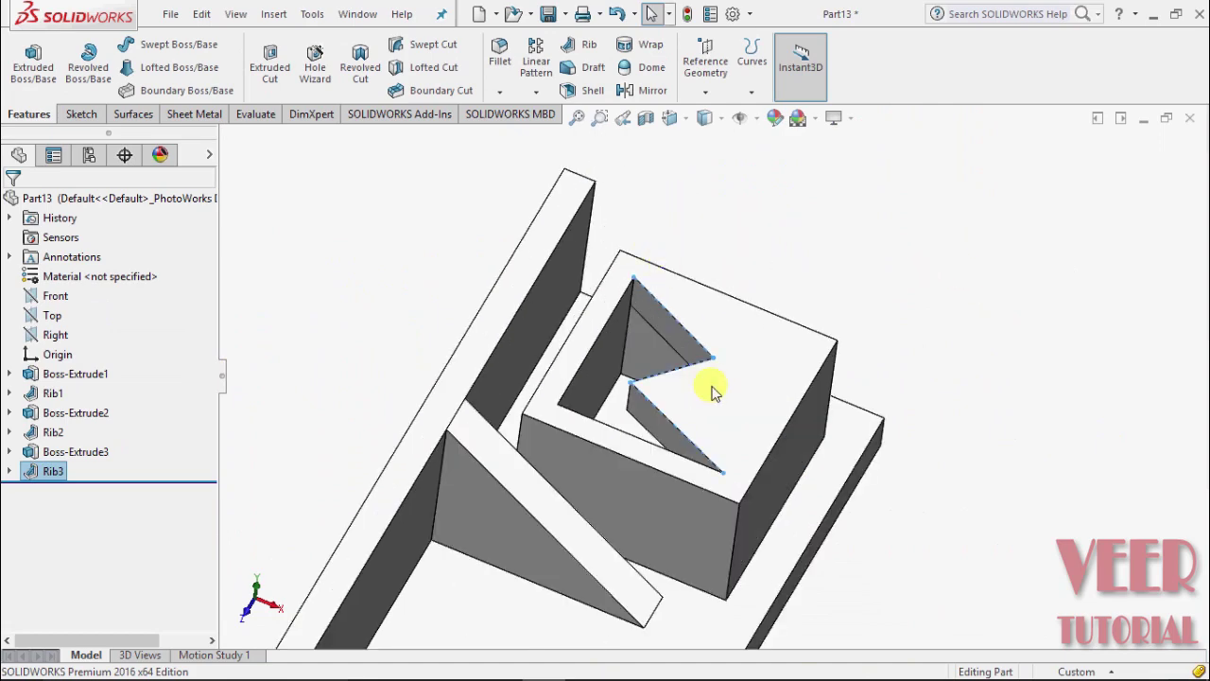
scroll(764, 388, "down", 2)
scroll(689, 350, "up", 4)
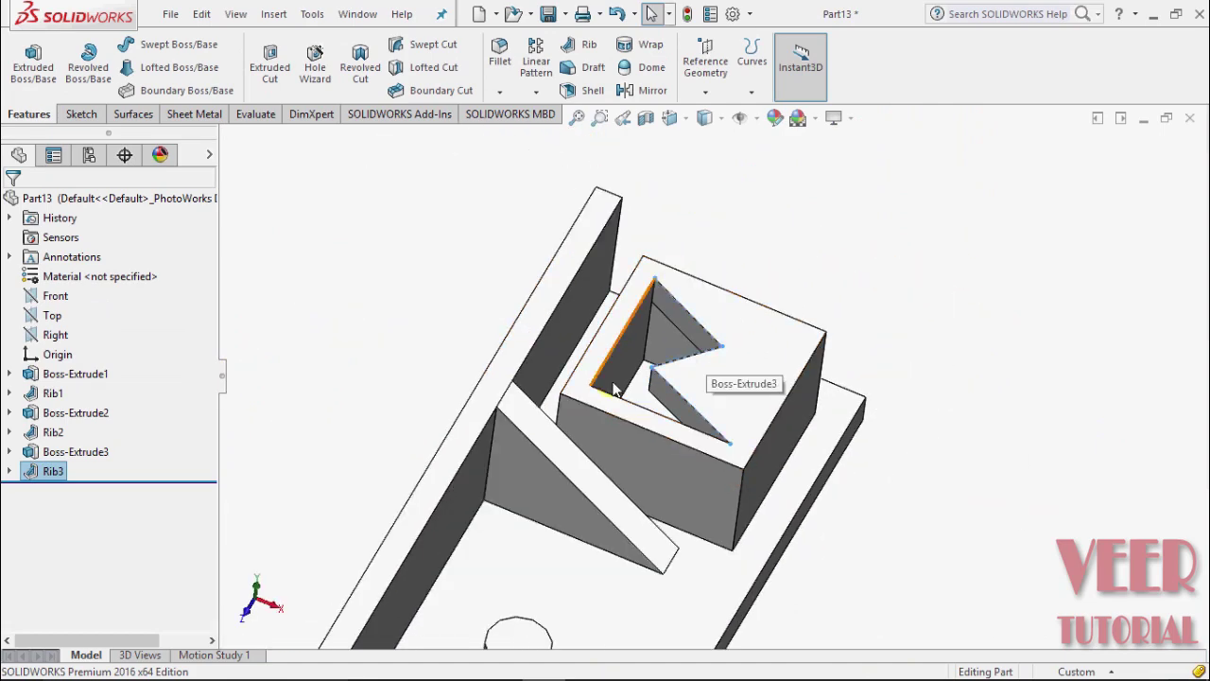
right_click(37, 469)
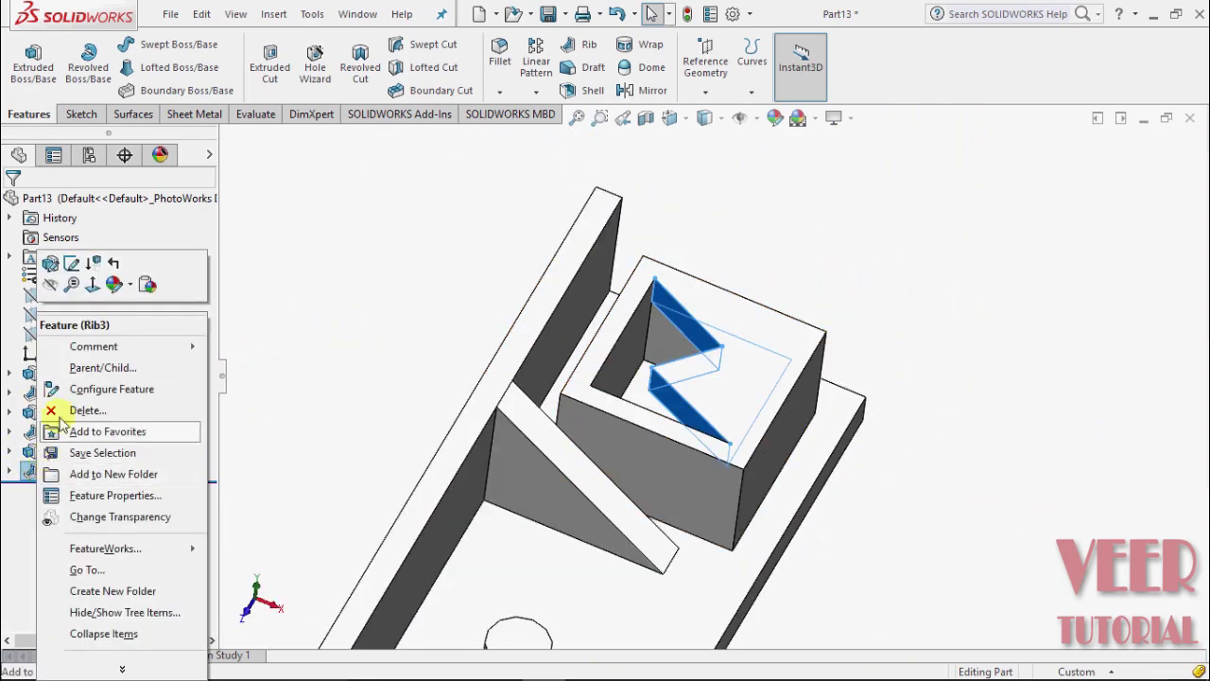
left_click(49, 265)
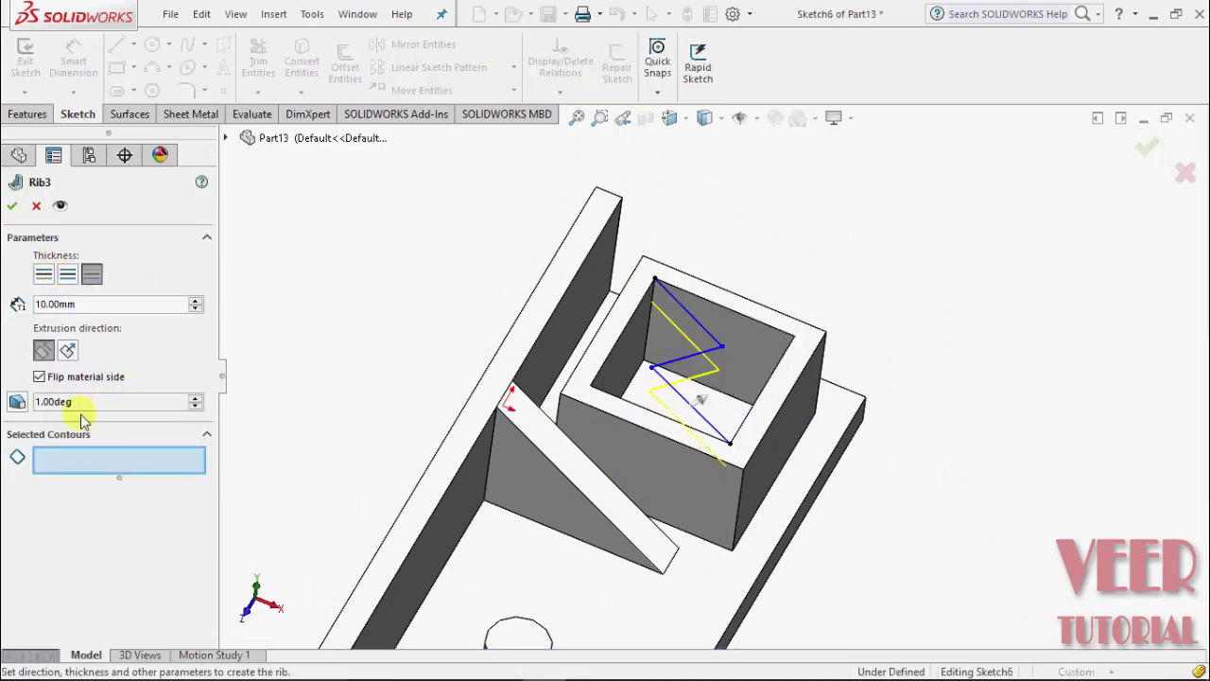